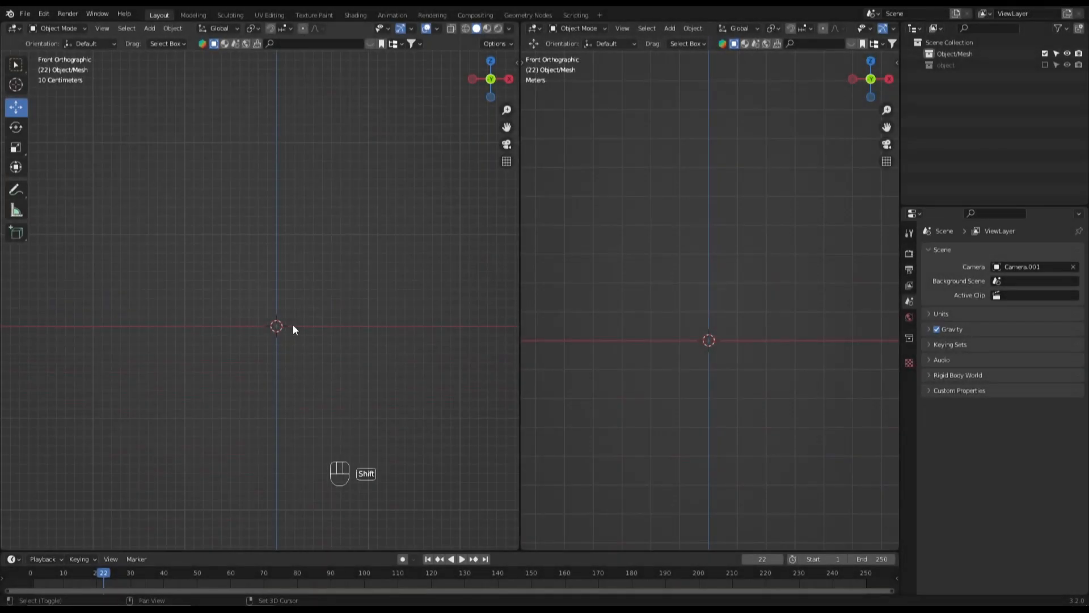
Step: Add a mesh circle and fill its vertices with a single face
{"action": "key", "text": "shift+a"}
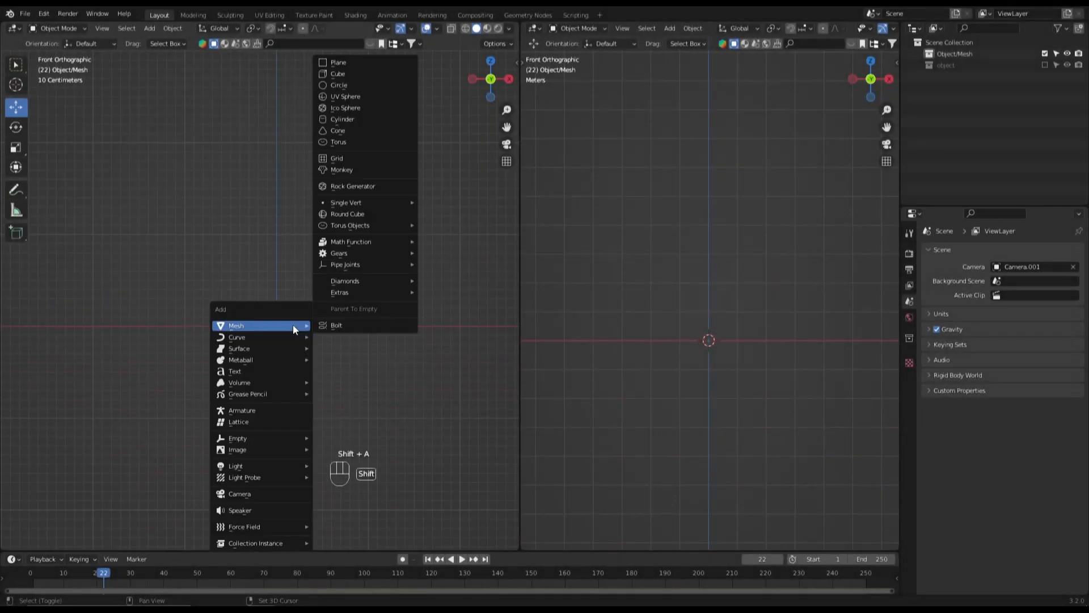
{"action": "left_click", "coordinate": [343, 84]}
{"action": "mouse_move", "coordinate": [316, 358]}
{"action": "middle_mouse_down"}
{"action": "mouse_move", "coordinate": [302, 340]}
{"action": "mouse_move", "coordinate": [300, 368]}
{"action": "middle_mouse_up"}
{"action": "key", "text": "Tab"}
{"action": "key", "text": "1"}
{"action": "key", "text": "f"}
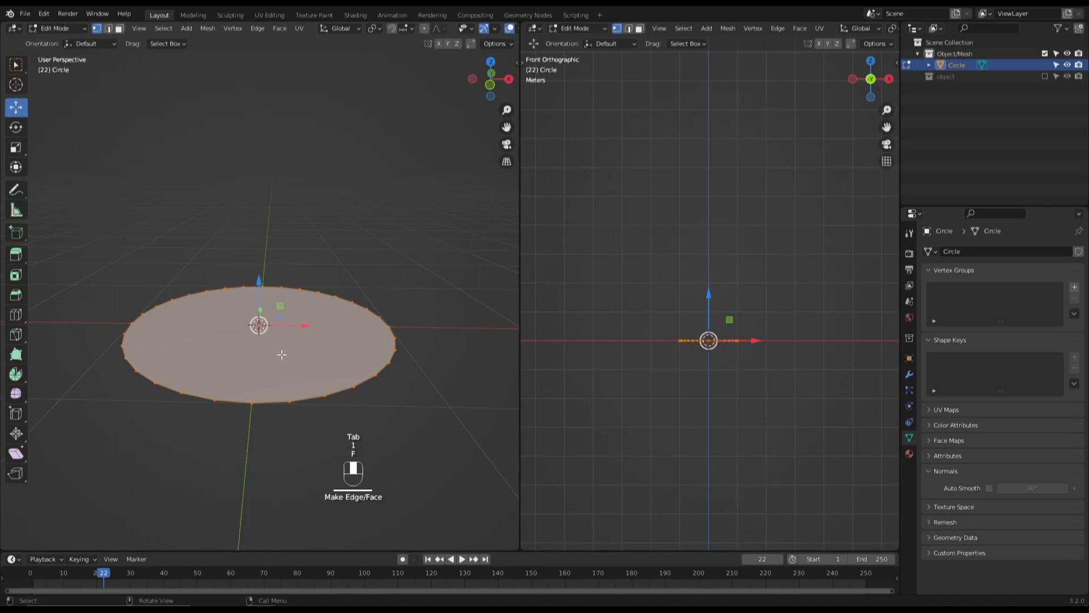
Step: Extrude the filled circle 0.4 m upward into a disc
{"action": "key", "text": "grave"}
{"action": "left_click", "coordinate": [206, 279]}
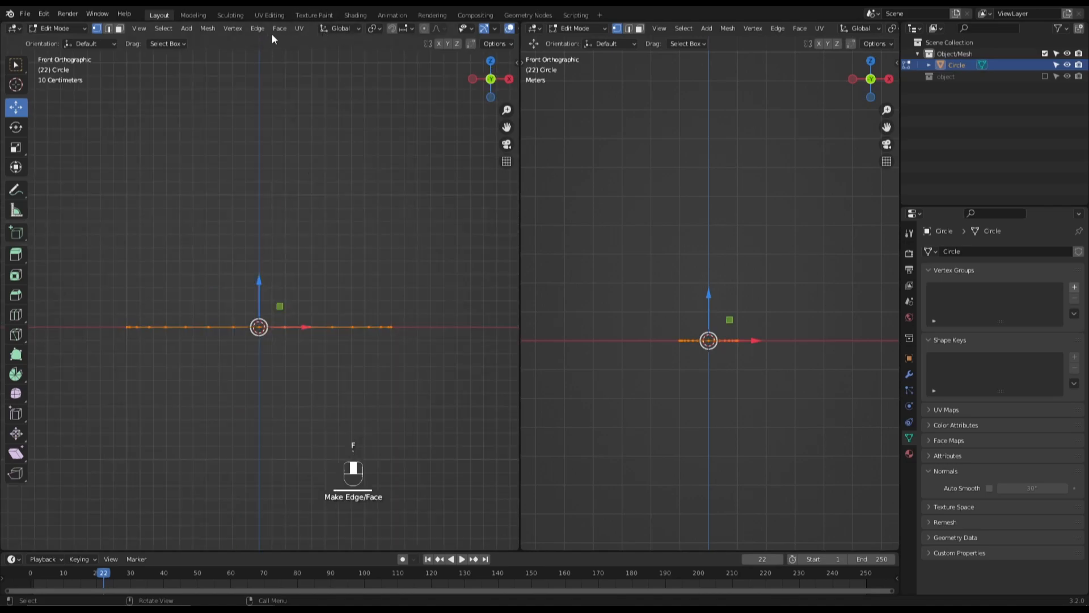
{"action": "middle_click_drag", "start_coordinate": [334, 297], "coordinate": [321, 309], "text": "shift"}
{"action": "key", "text": "e"}
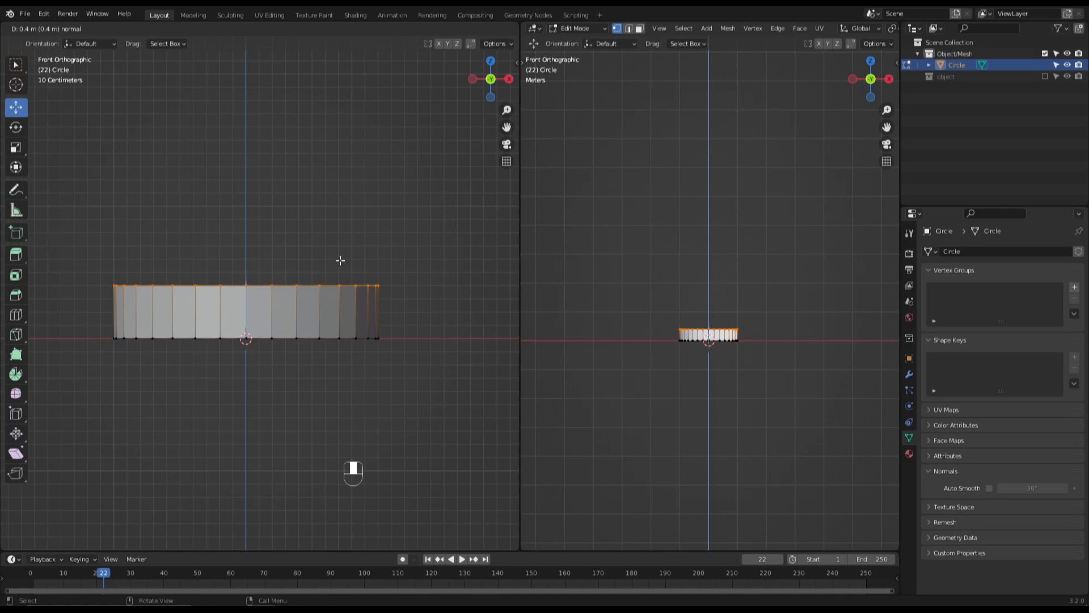
{"action": "left_click", "coordinate": [340, 259]}
Step: Inset the disc's top face by about 0.16 m
{"action": "mouse_move", "coordinate": [336, 268]}
{"action": "middle_mouse_down"}
{"action": "mouse_move", "coordinate": [333, 297]}
{"action": "mouse_move", "coordinate": [270, 249]}
{"action": "mouse_move", "coordinate": [326, 285]}
{"action": "middle_mouse_up"}
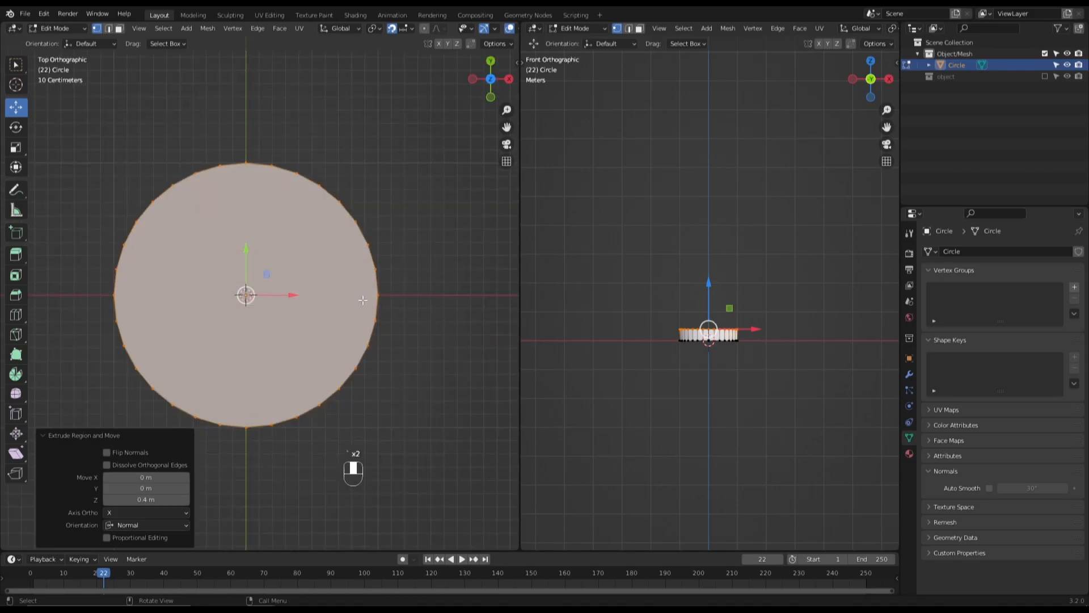
{"action": "key", "text": "i"}
{"action": "left_click", "coordinate": [352, 298]}
Step: Extrude the inset top face about 0.11 m downward to form a shallow recess
{"action": "middle_click_drag", "start_coordinate": [351, 298], "coordinate": [281, 271]}
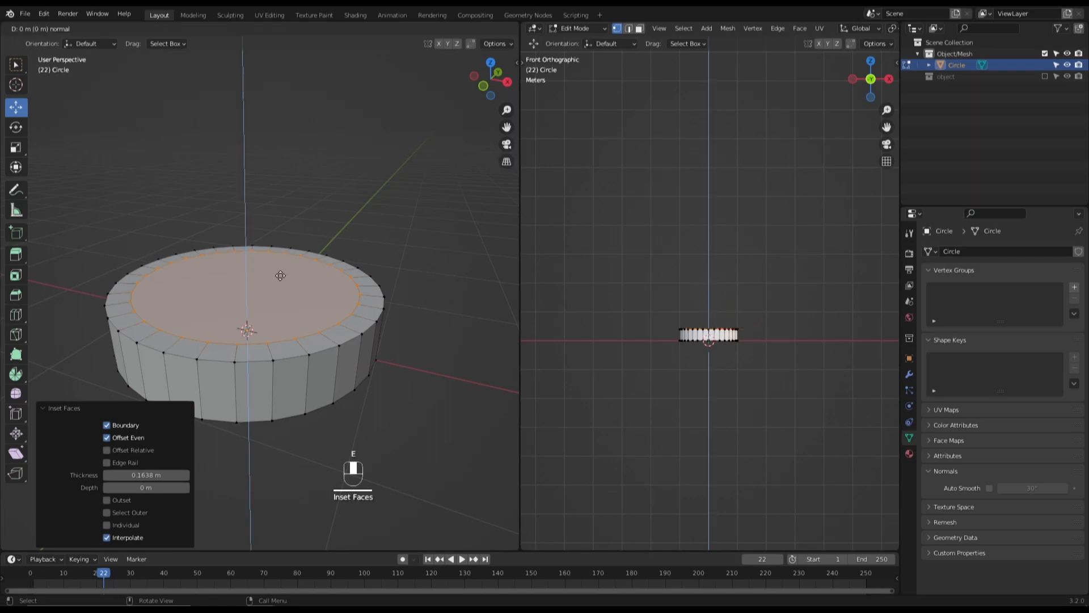
{"action": "key", "text": "e"}
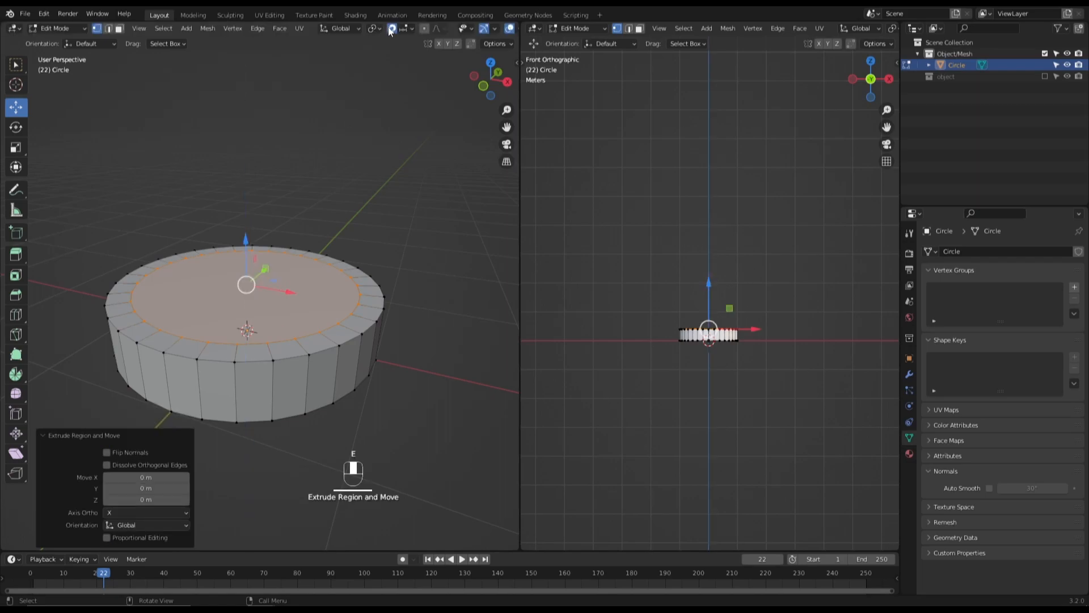
{"action": "key", "text": "e"}
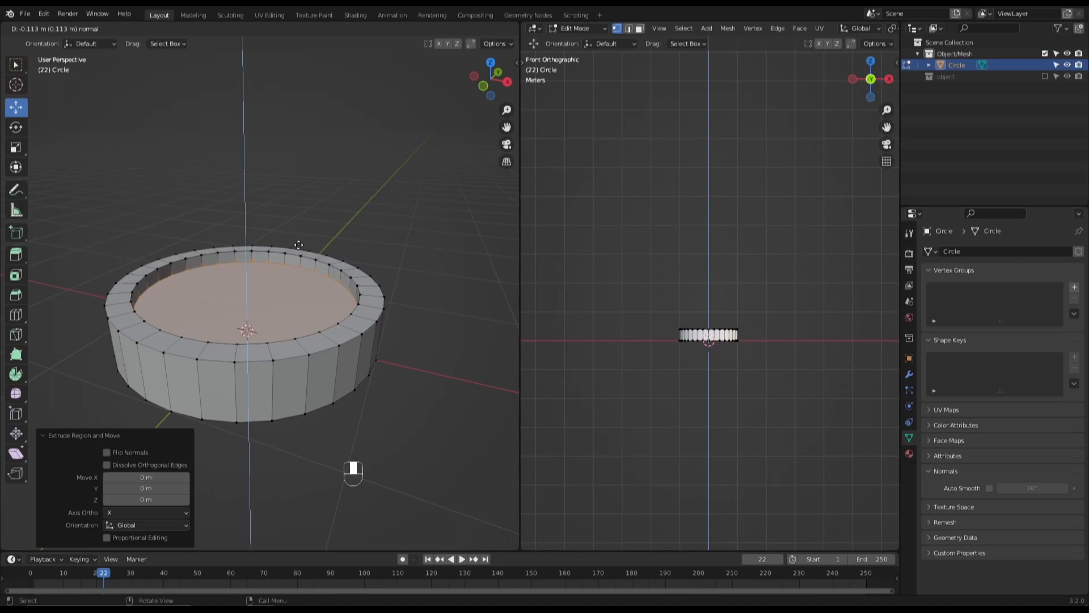
{"action": "left_click", "coordinate": [298, 247]}
{"action": "left_click", "coordinate": [387, 242]}
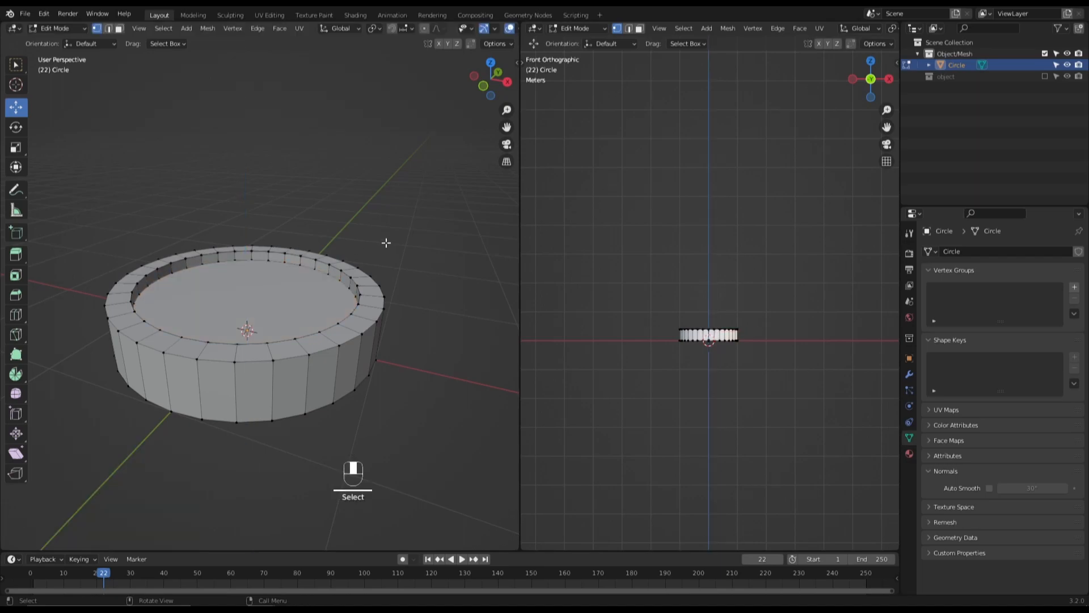
Step: Lower all the vertices of the disc's rim and recess by 0.1 m along Z, leaving the base in place
{"action": "key", "text": "KP_1"}
{"action": "scroll", "coordinate": [311, 264], "scroll_direction": "up", "scroll_amount": 3}
{"action": "scroll", "coordinate": [316, 260], "scroll_direction": "down", "scroll_amount": 2}
{"action": "middle_click_drag", "start_coordinate": [316, 261], "coordinate": [285, 299]}
{"action": "scroll", "coordinate": [285, 300], "scroll_direction": "up", "scroll_amount": 1}
{"action": "key", "text": "grave"}
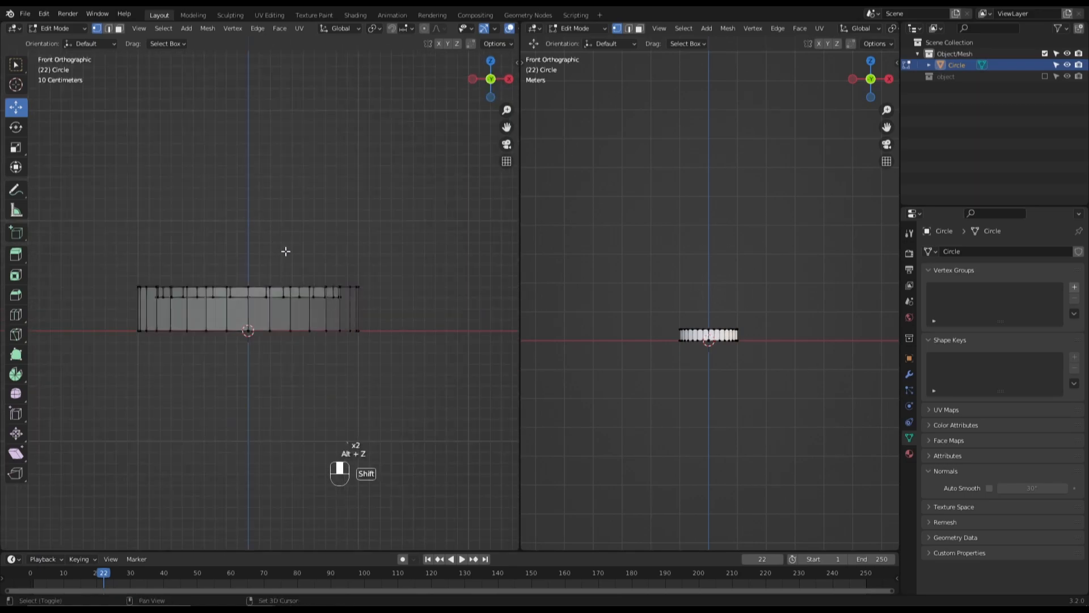
{"action": "key", "text": "alt+z"}
{"action": "left_click_drag", "start_coordinate": [96, 238], "coordinate": [420, 320]}
{"action": "scroll", "coordinate": [420, 320], "scroll_direction": "up", "scroll_amount": 3}
{"action": "left_click_drag", "start_coordinate": [238, 282], "coordinate": [239, 304]}
{"action": "right_click", "coordinate": [236, 305]}
{"action": "scroll", "coordinate": [259, 306], "scroll_direction": "down", "scroll_amount": 3}
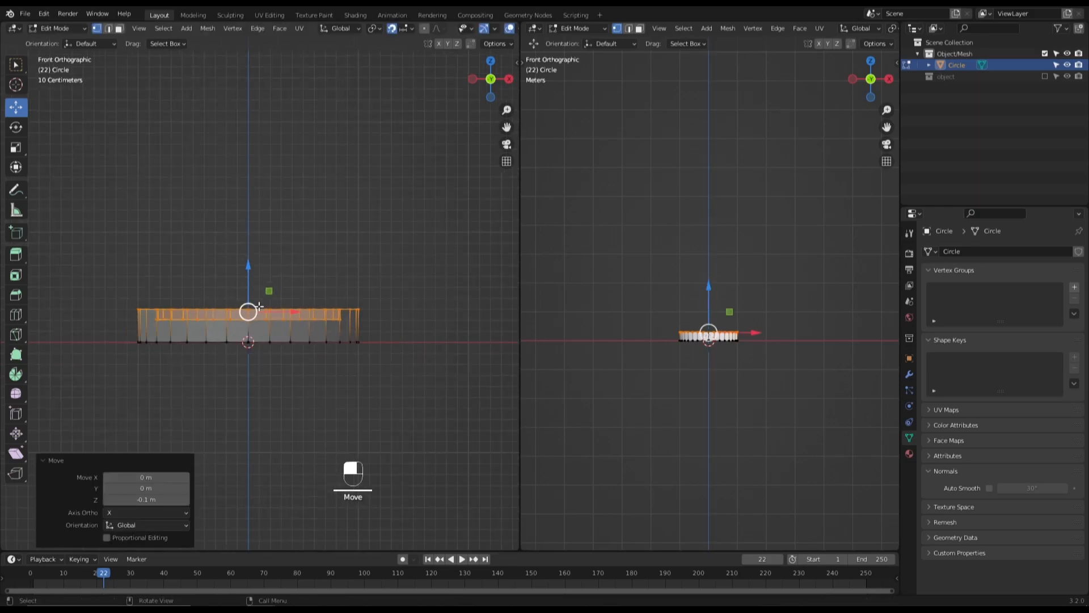
{"action": "left_click", "coordinate": [380, 187]}
{"action": "key", "text": "Tab"}
{"action": "middle_click_drag", "start_coordinate": [373, 191], "coordinate": [369, 239]}
{"action": "key", "text": "grave"}
{"action": "key", "text": "alt+z"}
Step: Bevel the disc's upper outer edge loop by about 0.03 m with 5 segments
{"action": "middle_click_drag", "start_coordinate": [301, 182], "coordinate": [314, 336]}
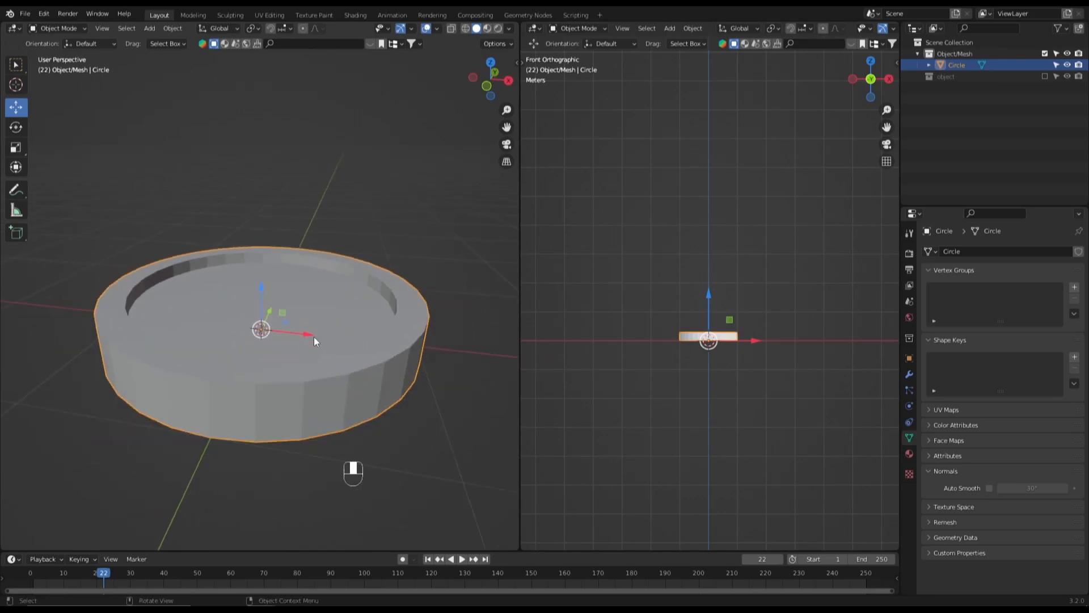
{"action": "key", "text": "Tab"}
{"action": "key", "text": "1"}
{"action": "left_click", "coordinate": [267, 377], "text": "alt"}
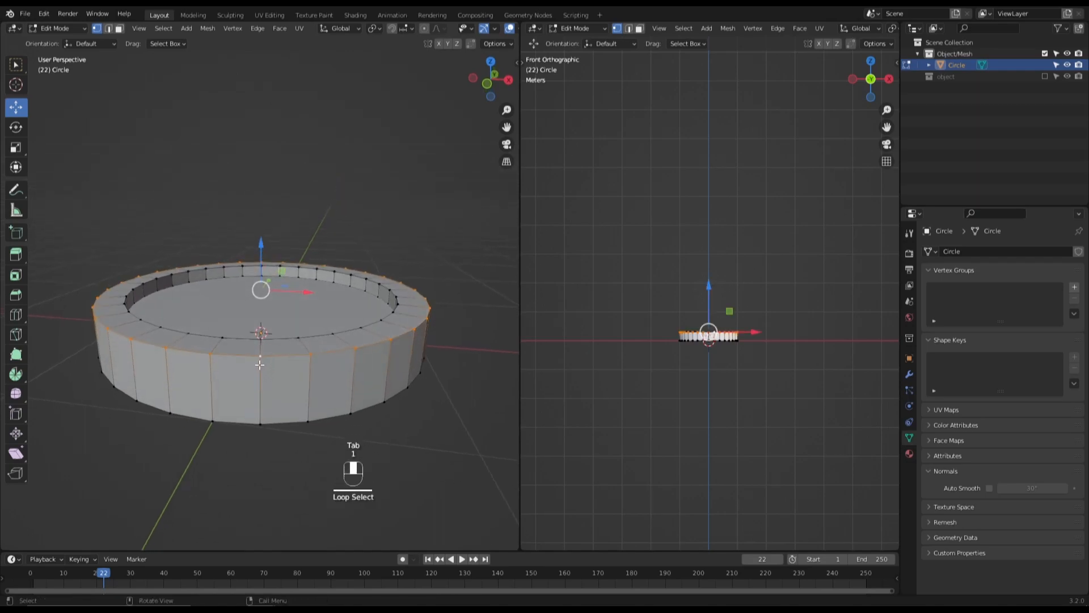
{"action": "key", "text": "KP_1"}
{"action": "scroll", "coordinate": [283, 320], "scroll_direction": "up", "scroll_amount": 4}
{"action": "scroll", "coordinate": [283, 320], "scroll_direction": "up", "scroll_amount": 2}
{"action": "key", "text": "ctrl+b"}
{"action": "scroll", "coordinate": [306, 326], "scroll_direction": "up", "scroll_amount": 4}
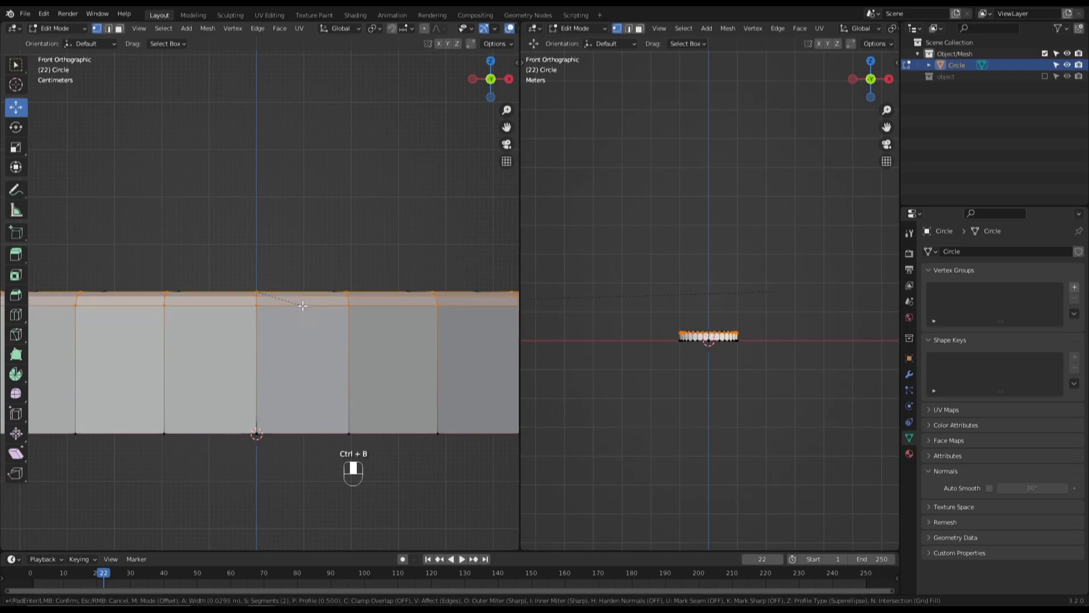
{"action": "left_click", "coordinate": [303, 306]}
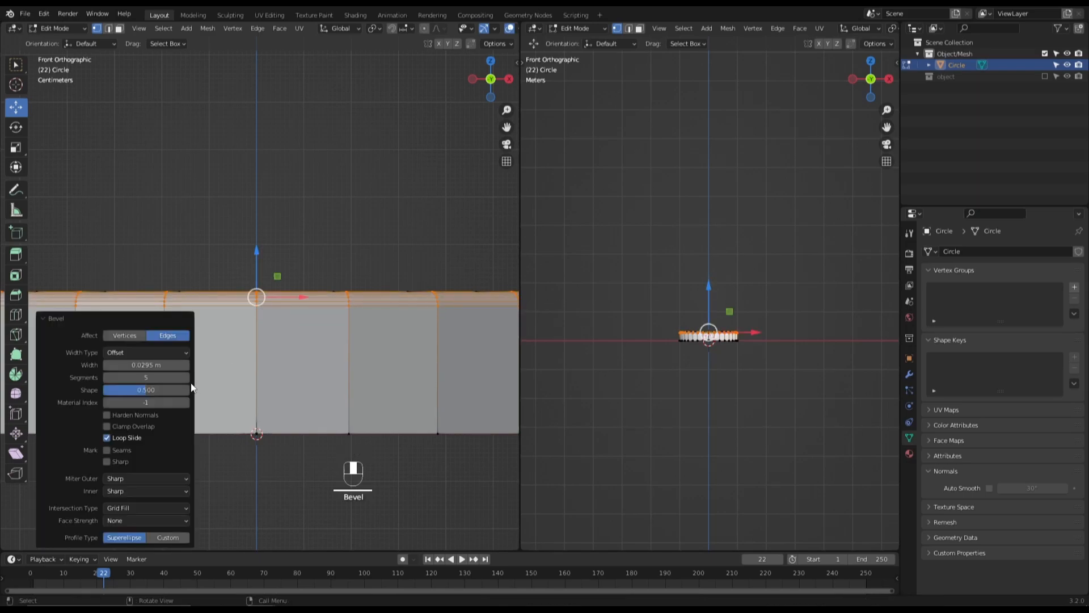
{"action": "left_click", "coordinate": [332, 229]}
Step: Bevel the disc's lower outer edge loop by about 0.03 m with 5 segments
{"action": "middle_click_drag", "start_coordinate": [326, 314], "coordinate": [329, 253], "text": "shift"}
{"action": "left_click", "coordinate": [291, 368], "text": "alt"}
{"action": "key", "text": "ctrl+b"}
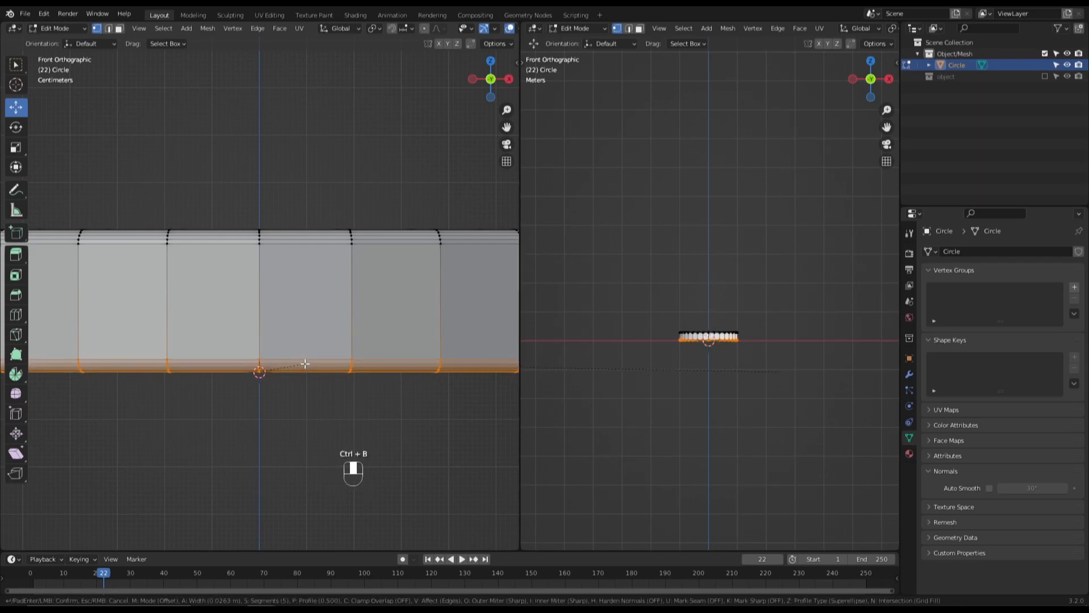
{"action": "left_click", "coordinate": [304, 368]}
{"action": "scroll", "coordinate": [311, 375], "scroll_direction": "down", "scroll_amount": 3}
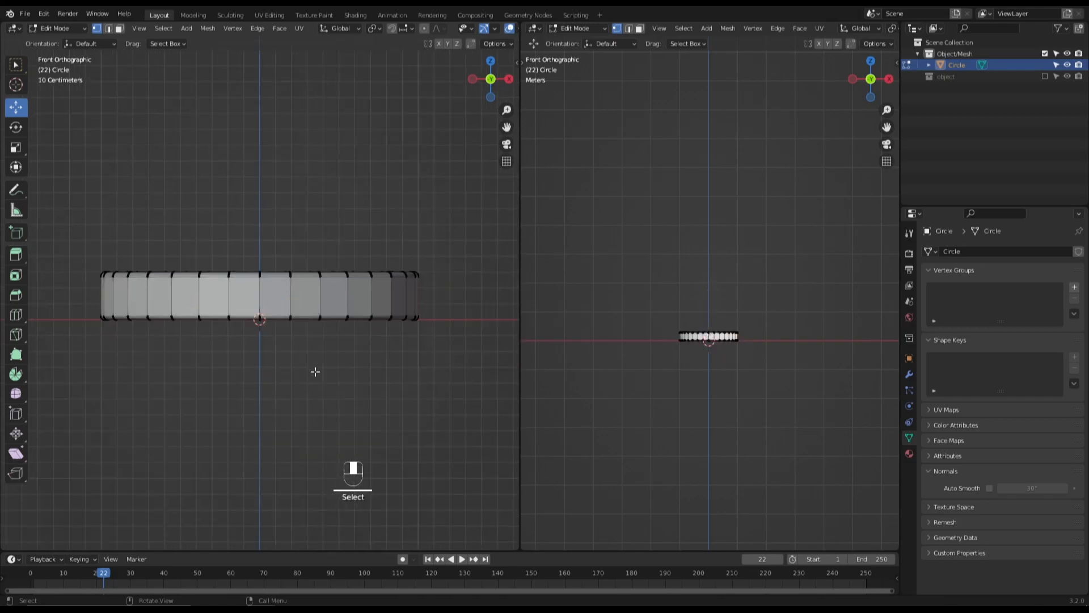
Step: Select the upper edge loop of the recess on the inside of the rim
{"action": "middle_click_drag", "start_coordinate": [311, 374], "coordinate": [316, 389]}
{"action": "scroll", "coordinate": [316, 389], "scroll_direction": "up", "scroll_amount": 2}
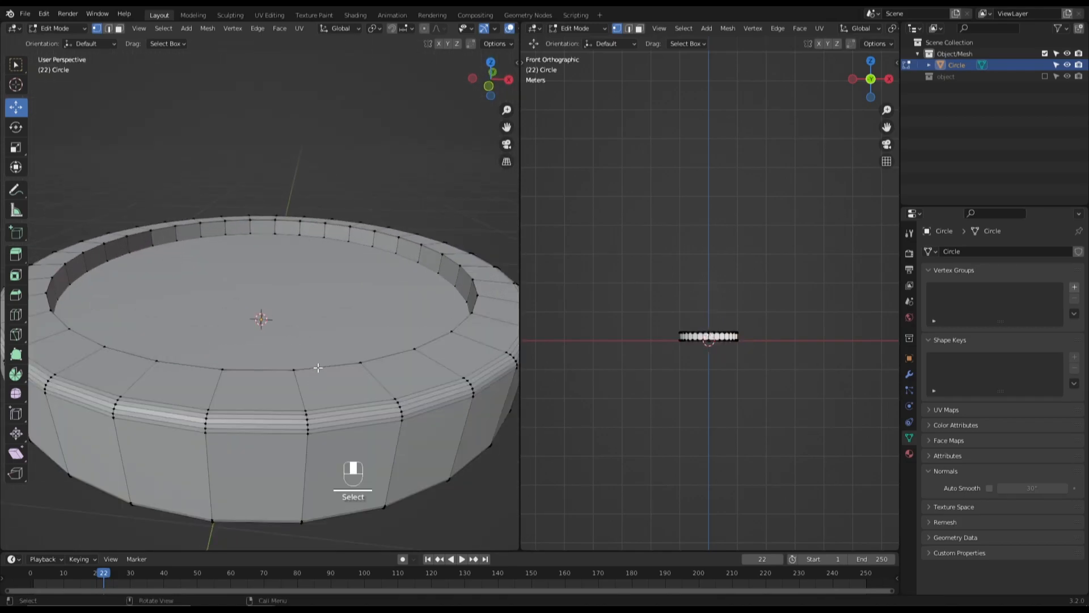
{"action": "scroll", "coordinate": [318, 367], "scroll_direction": "up", "scroll_amount": 3}
{"action": "left_click", "coordinate": [298, 189], "text": "alt"}
{"action": "middle_click_drag", "start_coordinate": [288, 190], "coordinate": [297, 241]}
{"action": "middle_click_drag", "start_coordinate": [363, 118], "coordinate": [287, 358], "text": "shift"}
{"action": "middle_click_drag", "start_coordinate": [356, 217], "coordinate": [299, 296]}
Step: Try to dissolve the vertices and the edges of the recess's upper edge loop
{"action": "key", "text": "ctrl+b"}
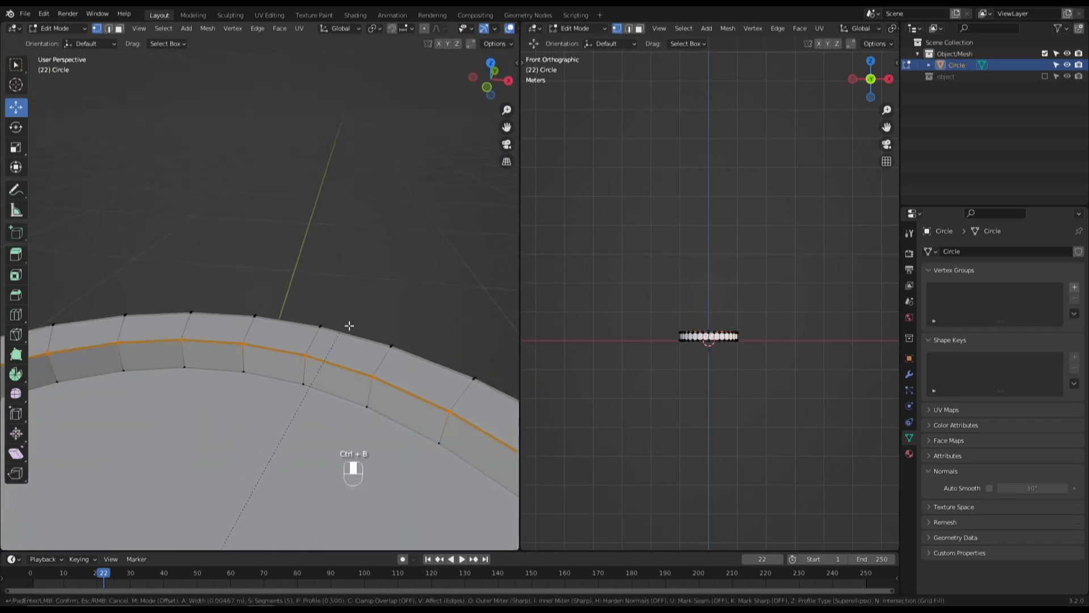
{"action": "right_click", "coordinate": [419, 271]}
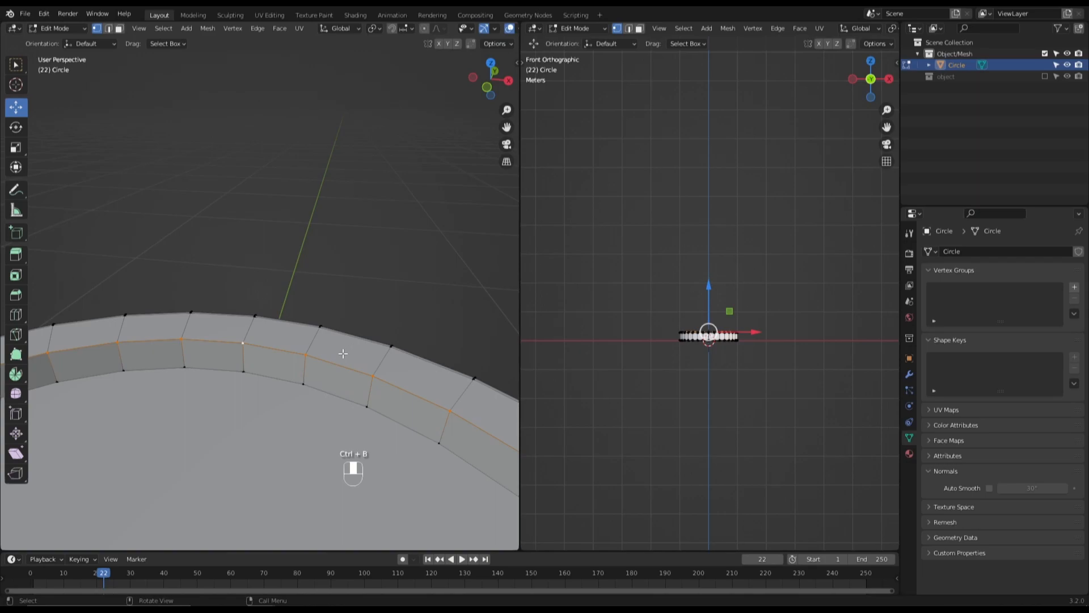
{"action": "key", "text": "x"}
{"action": "left_click", "coordinate": [324, 419]}
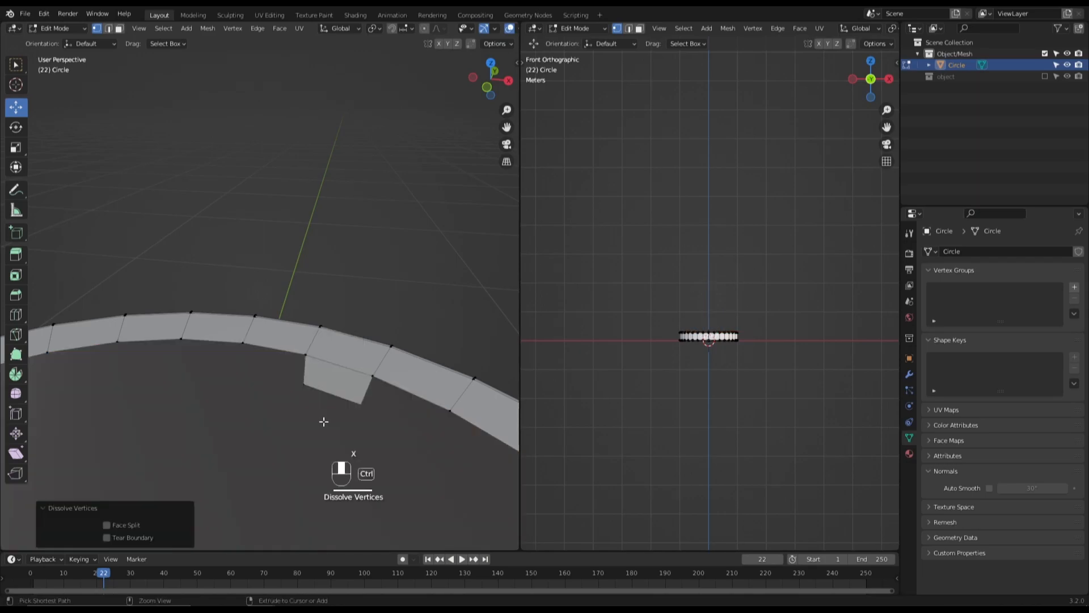
{"action": "key", "text": "ctrl+z"}
{"action": "key", "text": "x"}
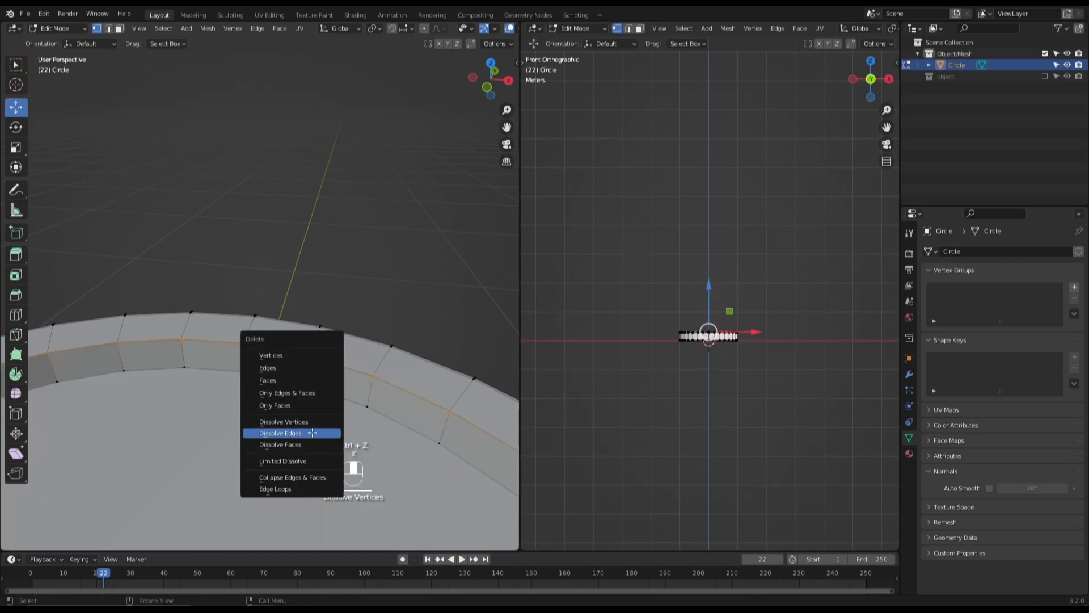
{"action": "left_click", "coordinate": [312, 433]}
{"action": "key", "text": "ctrl+z"}
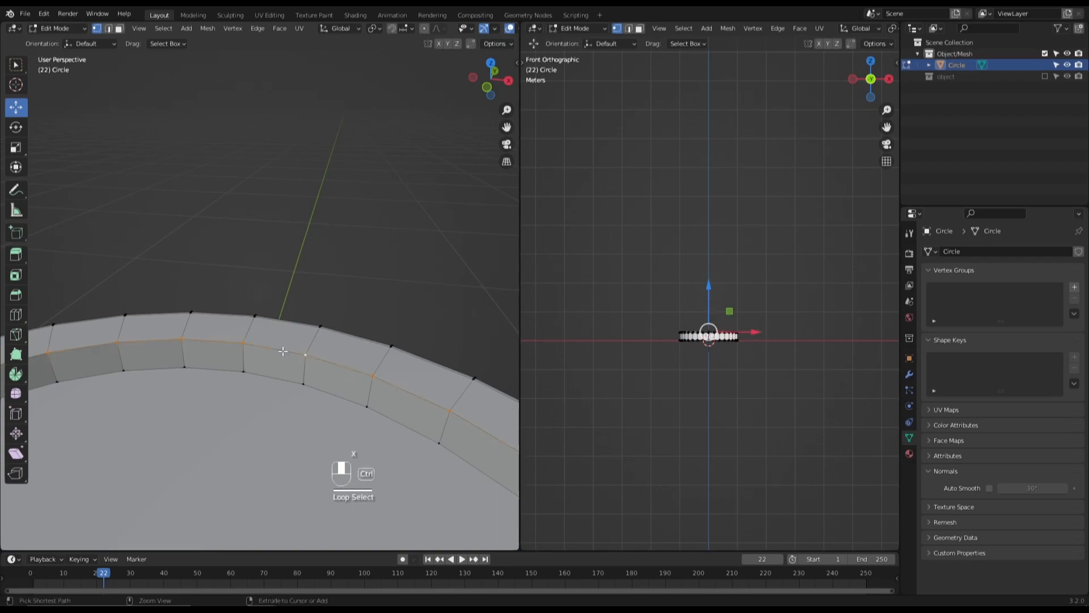
Step: Bevel the recess's upper edge loop about 0.02 m with 5 segments and its lower loop about 0.009 m with 3 segments
{"action": "key", "text": "ctrl+b"}
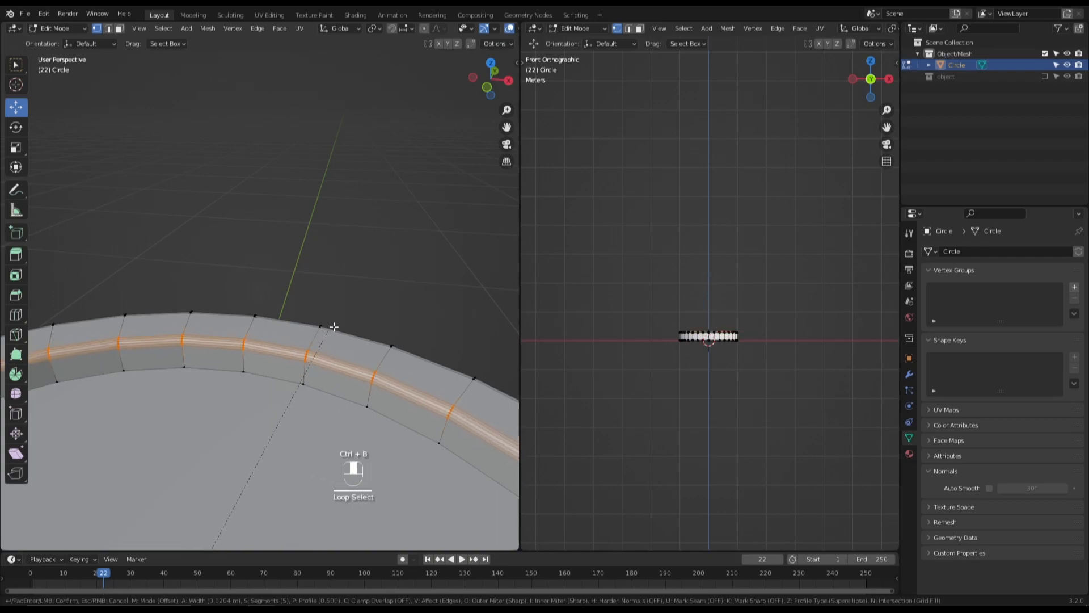
{"action": "left_click", "coordinate": [332, 328]}
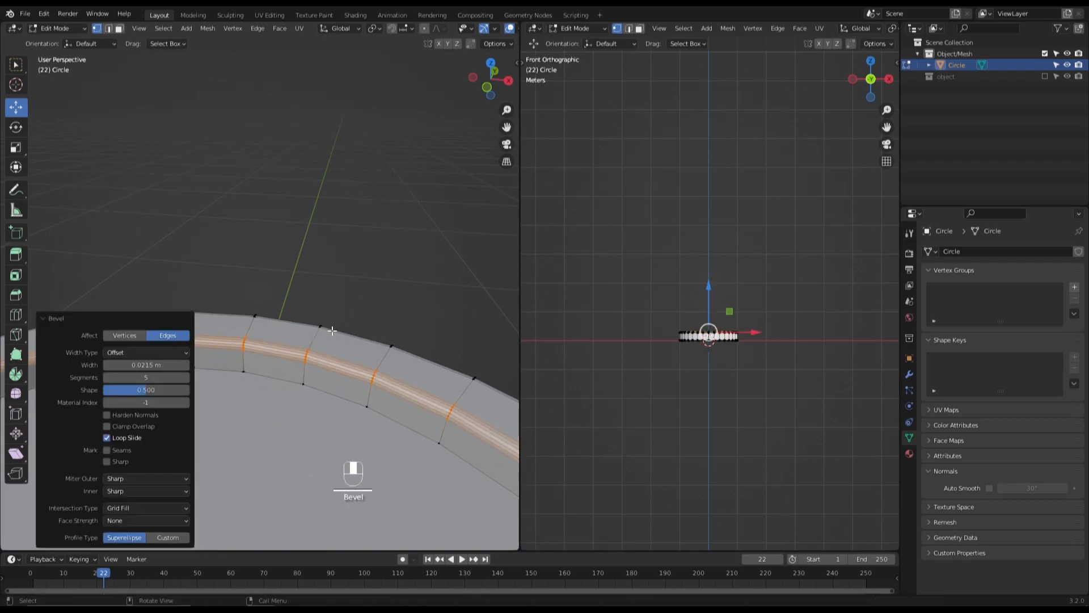
{"action": "left_click", "coordinate": [283, 381], "text": "alt"}
{"action": "key", "text": "ctrl+b"}
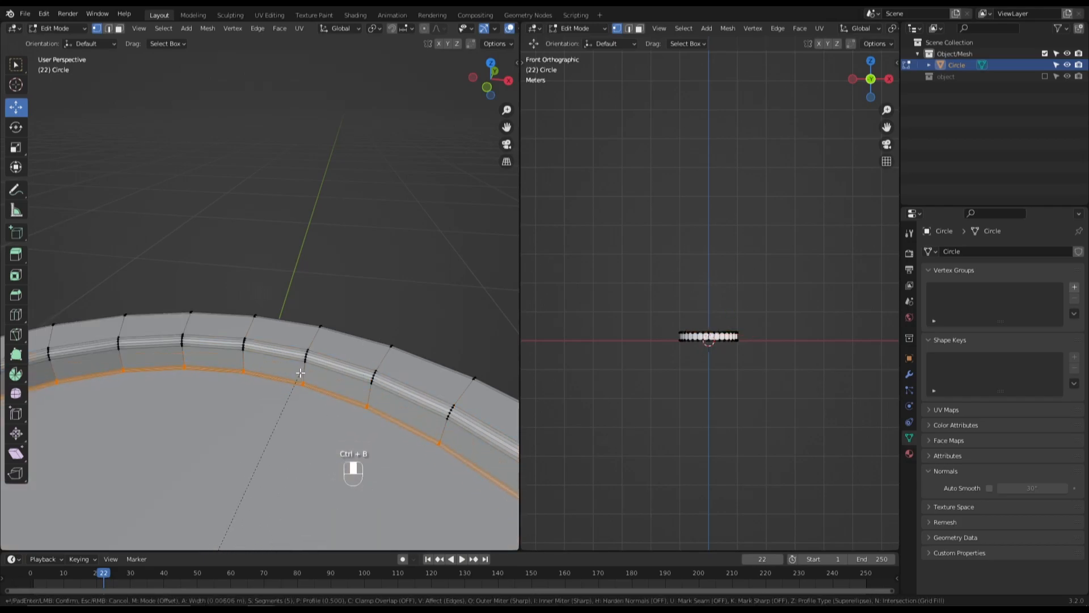
{"action": "scroll", "coordinate": [300, 373], "scroll_direction": "down", "scroll_amount": 3}
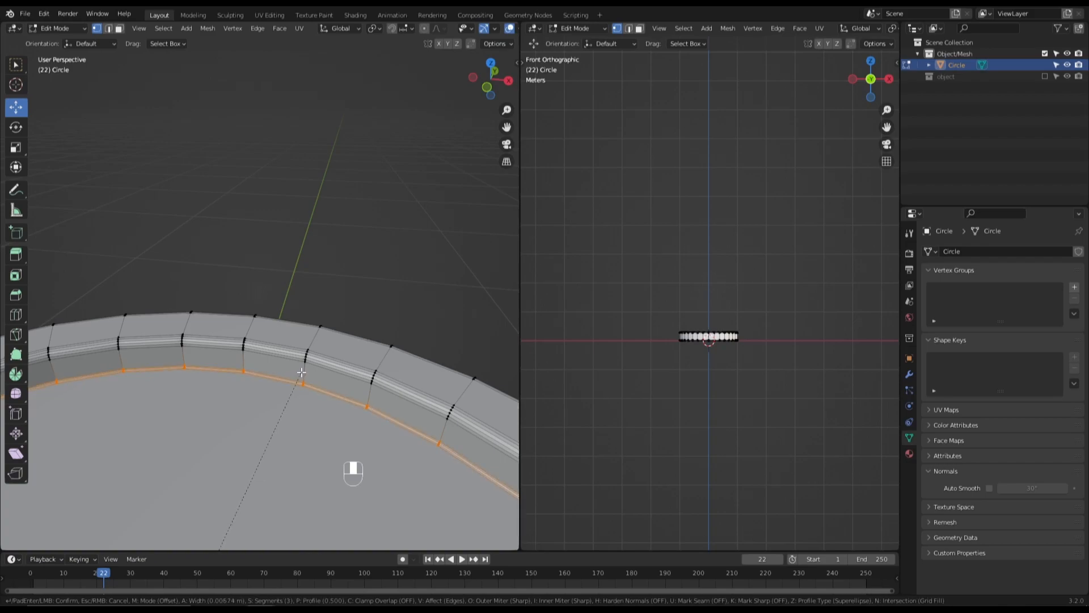
{"action": "left_click", "coordinate": [301, 372]}
Step: Leave mesh editing, add a level 2 subdivision surface to the disc and shade it smooth
{"action": "key", "text": "Tab"}
{"action": "scroll", "coordinate": [302, 372], "scroll_direction": "down", "scroll_amount": 5}
{"action": "key", "text": "grave"}
{"action": "left_click", "coordinate": [257, 333]}
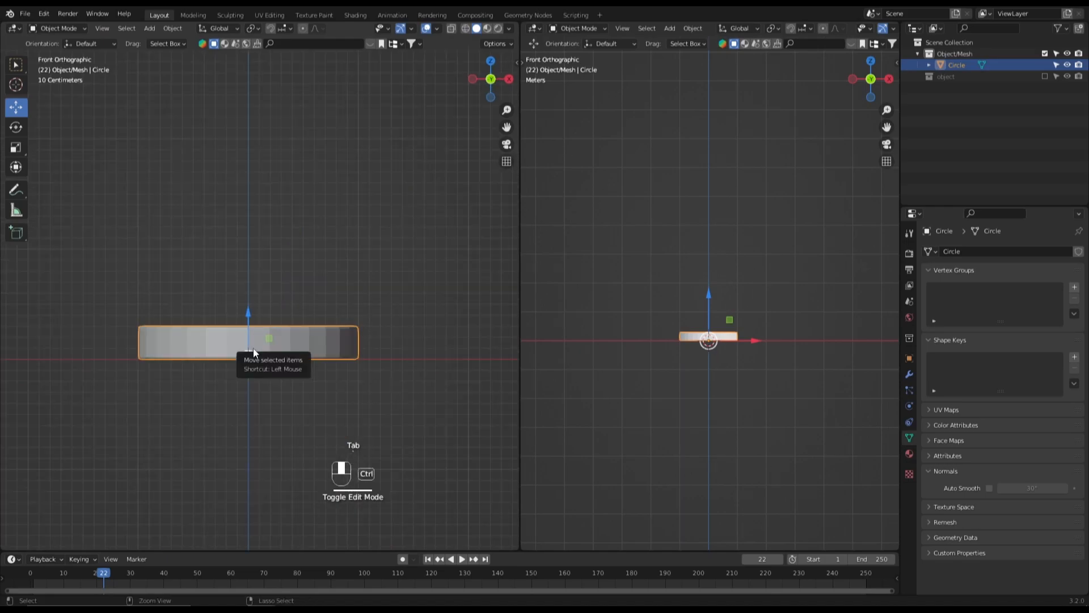
{"action": "key", "text": "ctrl+2"}
{"action": "middle_click_drag", "start_coordinate": [253, 348], "coordinate": [296, 295]}
{"action": "scroll", "coordinate": [251, 369], "scroll_direction": "up", "scroll_amount": 2}
{"action": "right_click", "coordinate": [307, 318]}
{"action": "left_click", "coordinate": [308, 318]}
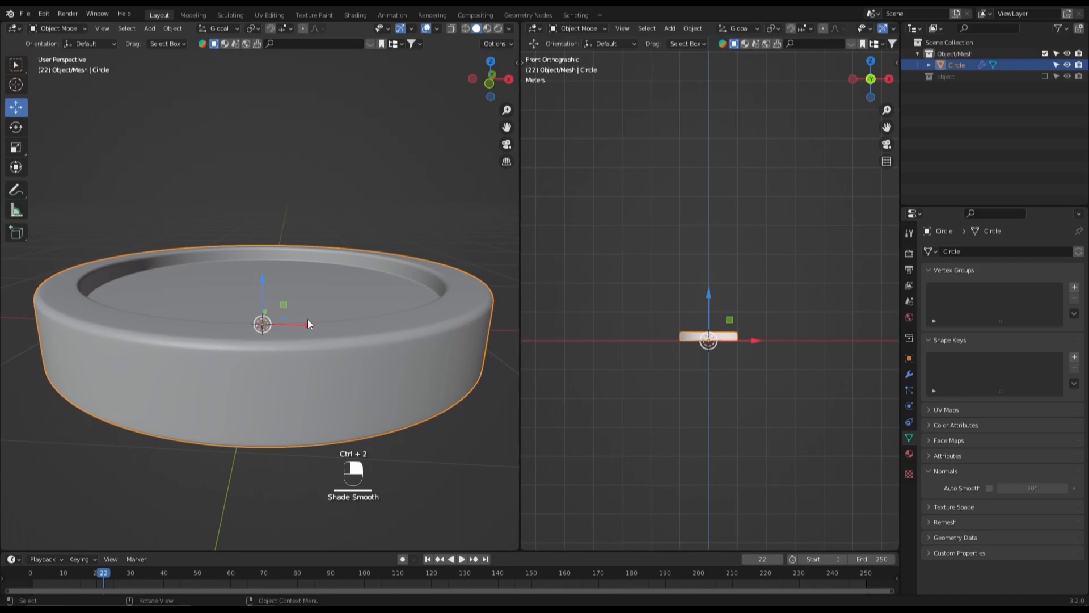
Step: Set the disc's Subdivision modifier to 4 levels for both viewport and render
{"action": "left_click", "coordinate": [910, 375]}
{"action": "left_click", "coordinate": [1065, 313]}
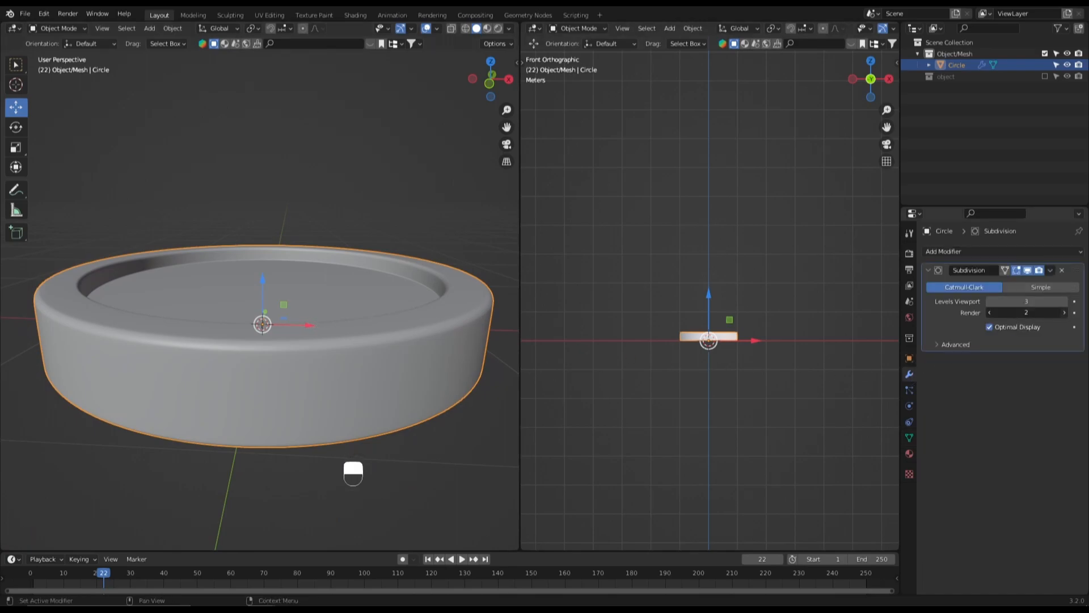
{"action": "left_click", "coordinate": [1065, 304]}
{"action": "left_click", "coordinate": [1064, 312]}
{"action": "left_click", "coordinate": [984, 253]}
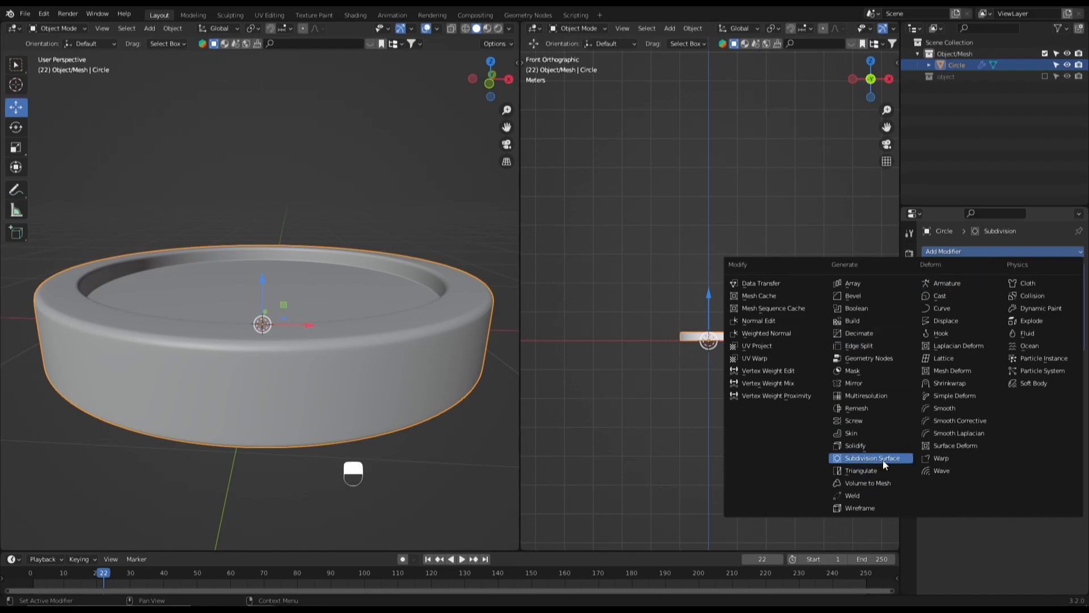
Step: Hide the finished disc from the scene
{"action": "key", "text": "KP_1"}
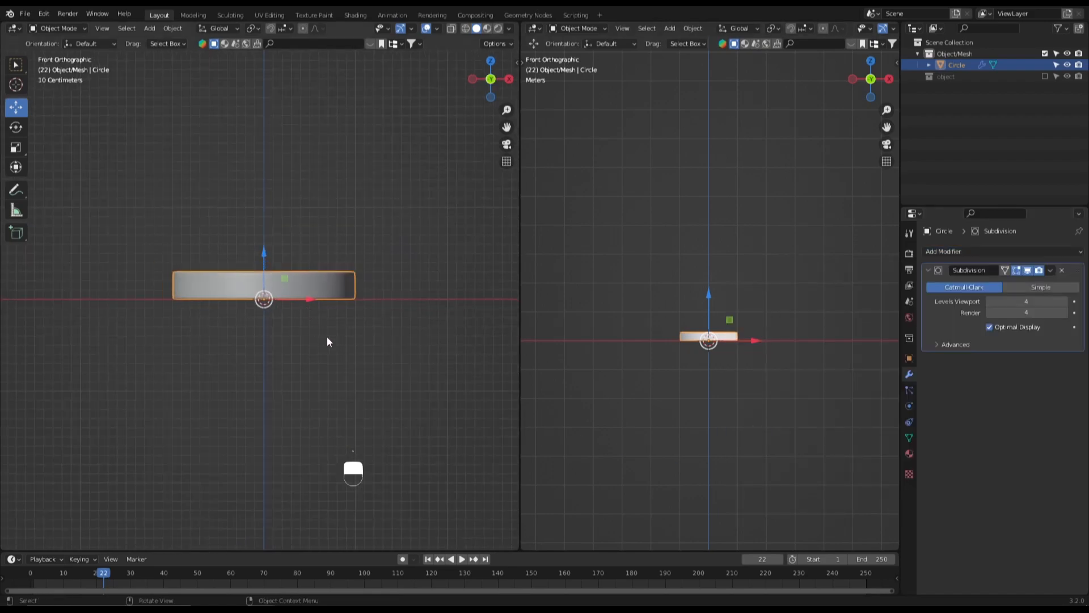
{"action": "left_click", "coordinate": [324, 334]}
{"action": "middle_click_drag", "start_coordinate": [328, 312], "coordinate": [325, 322]}
{"action": "left_click", "coordinate": [324, 322]}
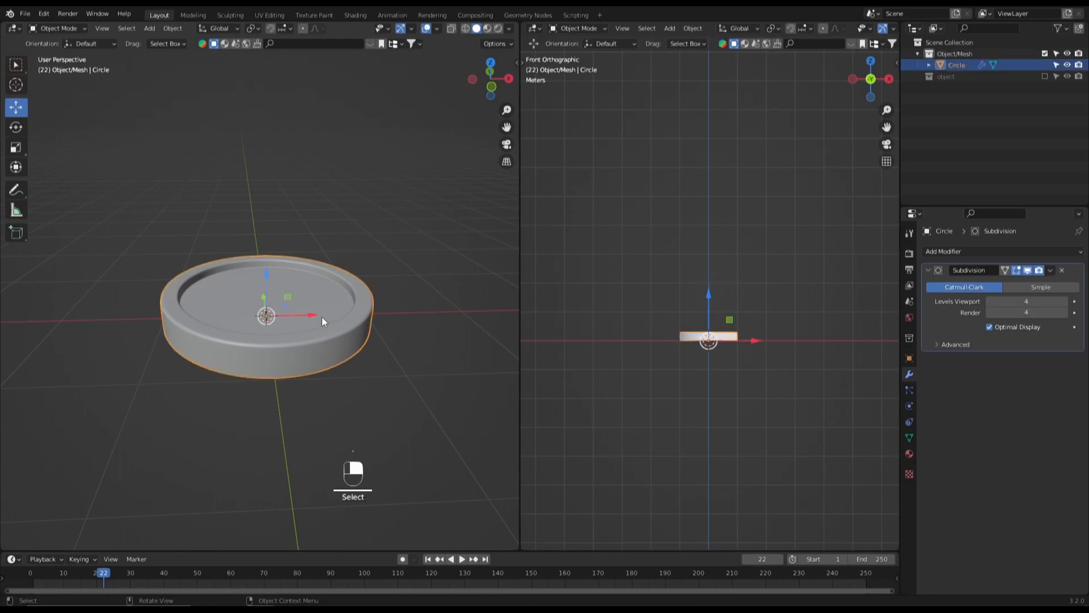
{"action": "key", "text": "h"}
{"action": "key", "text": "grave"}
{"action": "left_click", "coordinate": [319, 223]}
{"action": "left_click", "coordinate": [301, 268]}
{"action": "scroll", "coordinate": [301, 268], "scroll_direction": "up", "scroll_amount": 3}
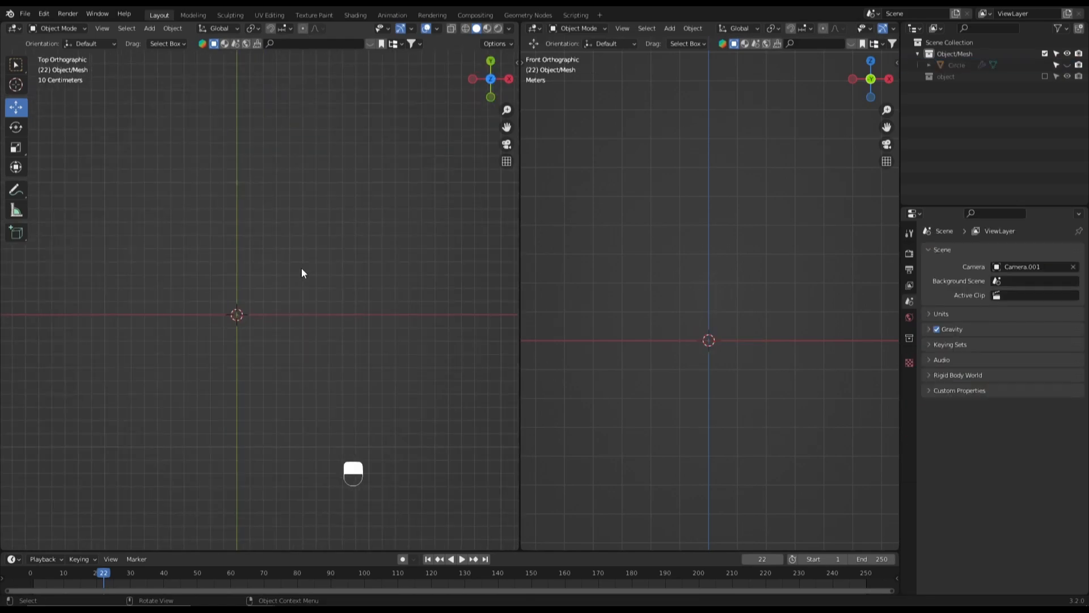
{"action": "key", "text": "grave"}
{"action": "left_click", "coordinate": [225, 222]}
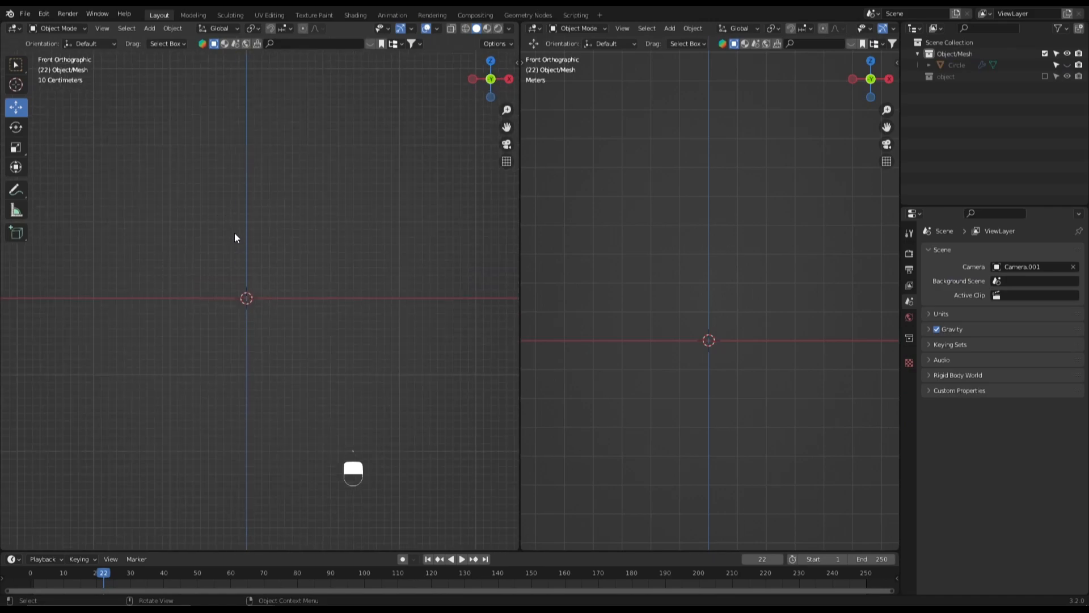
Step: Unhide the finished disc to view it from an angle, and hide it again
{"action": "key", "text": "alt+h"}
{"action": "left_click", "coordinate": [409, 215]}
{"action": "middle_click_drag", "start_coordinate": [409, 215], "coordinate": [379, 301]}
{"action": "scroll", "coordinate": [378, 300], "scroll_direction": "down", "scroll_amount": 3}
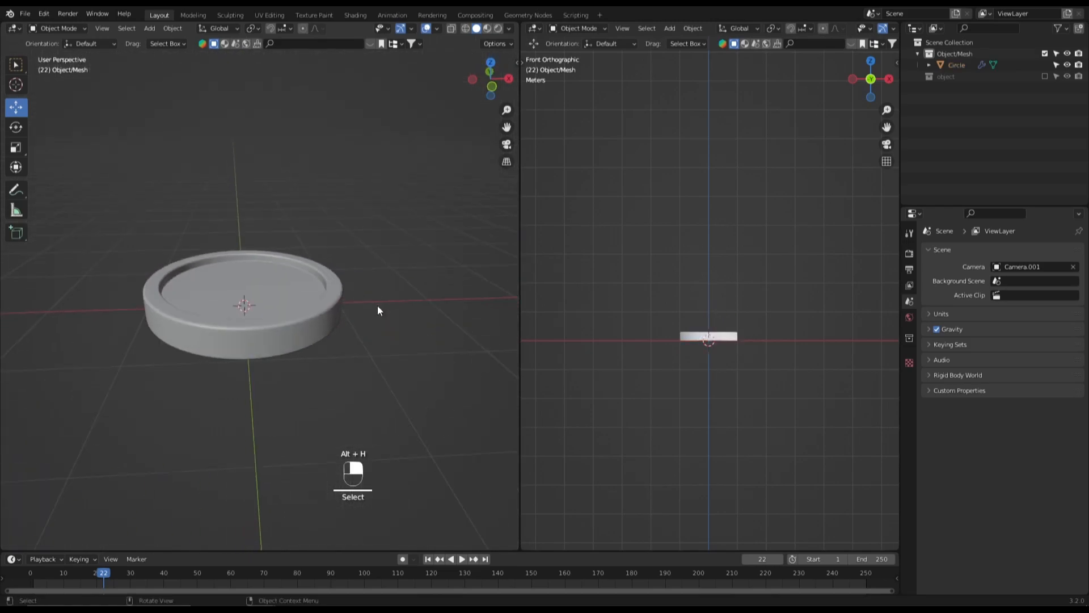
{"action": "left_click", "coordinate": [316, 325]}
{"action": "key", "text": "h"}
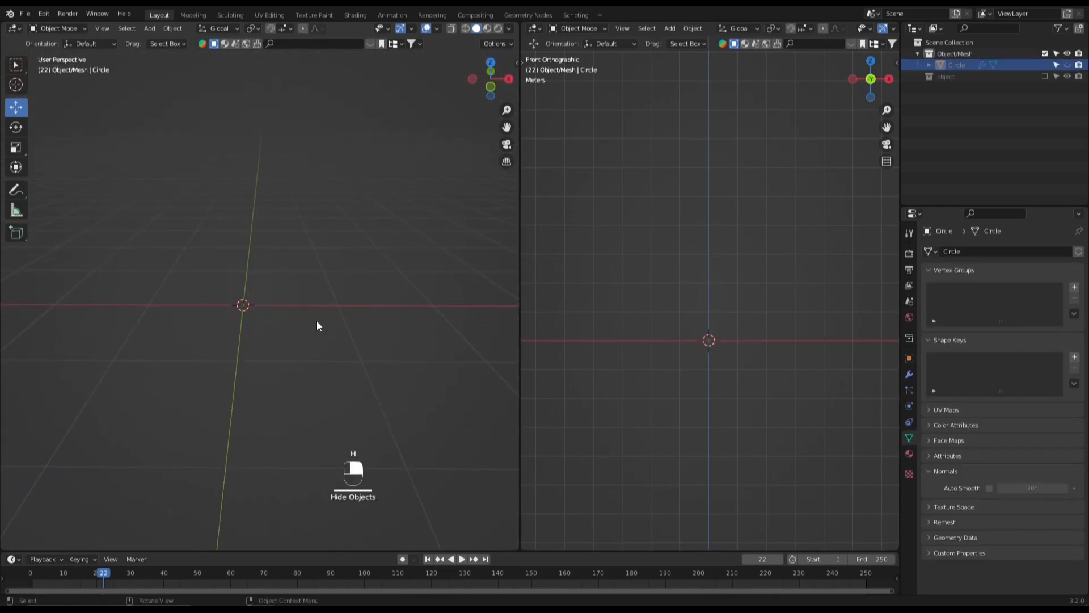
Step: Switch to the top view and add a text object at the world origin
{"action": "key", "text": "grave"}
{"action": "left_click", "coordinate": [305, 253]}
{"action": "middle_click_drag", "start_coordinate": [324, 256], "coordinate": [283, 315], "text": "shift"}
{"action": "key", "text": "x"}
{"action": "left_click", "coordinate": [285, 339]}
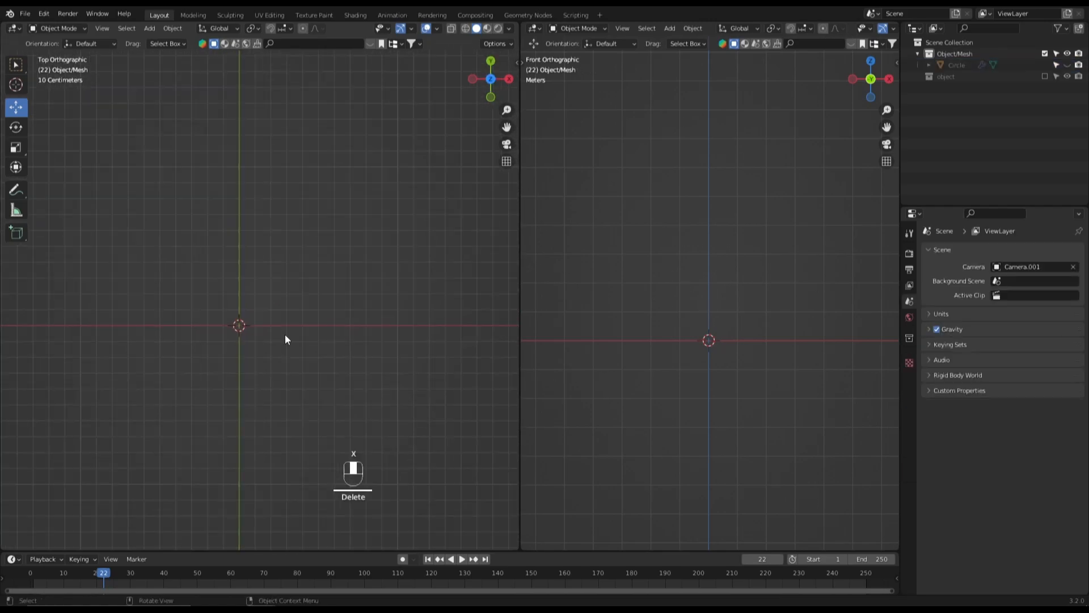
{"action": "key", "text": "shift+a"}
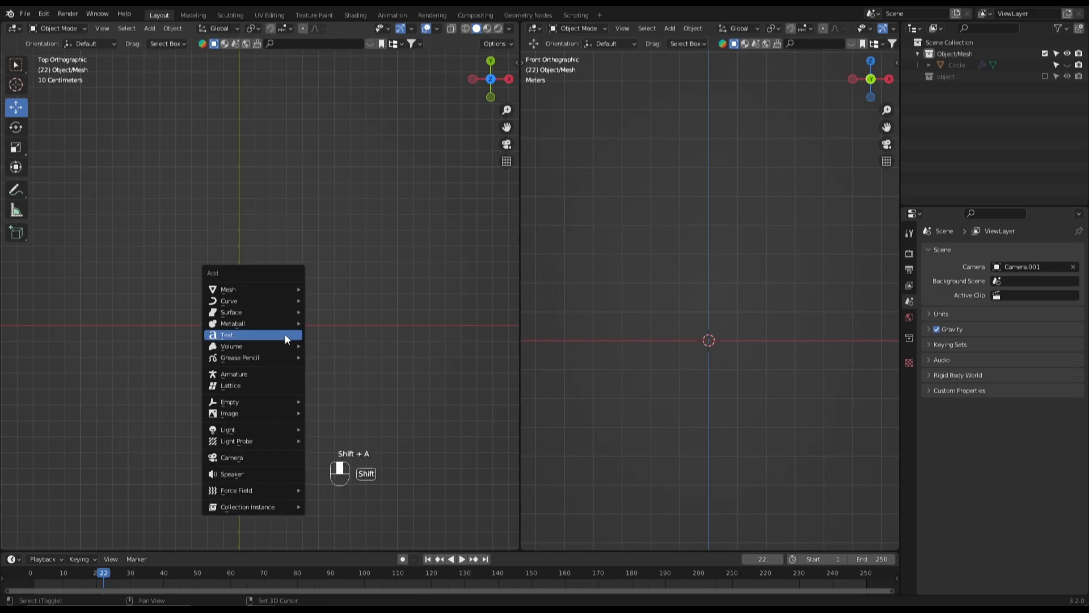
{"action": "left_click", "coordinate": [285, 335]}
{"action": "scroll", "coordinate": [323, 329], "scroll_direction": "down", "scroll_amount": 4}
{"action": "scroll", "coordinate": [357, 340], "scroll_direction": "up", "scroll_amount": 4}
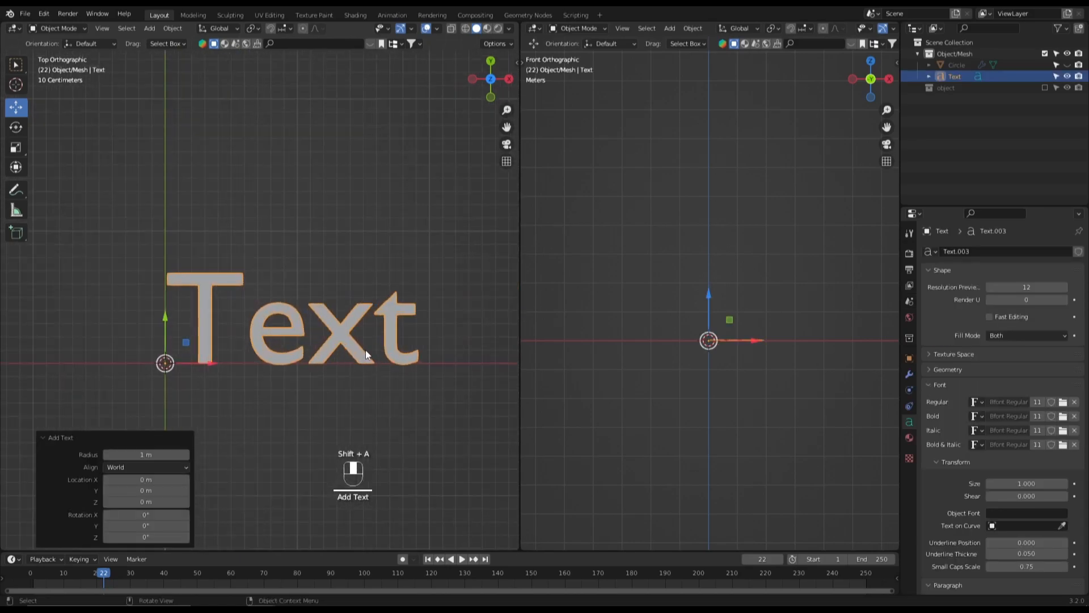
Step: Replace the text object's wording with the single letter S and leave text editing
{"action": "middle_click_drag", "start_coordinate": [365, 349], "coordinate": [331, 343], "text": "shift"}
{"action": "key", "text": "Tab"}
{"action": "key", "text": "BackSpace"}
{"action": "key", "text": "BackSpace"}
{"action": "key", "text": "BackSpace"}
{"action": "key", "text": "BackSpace"}
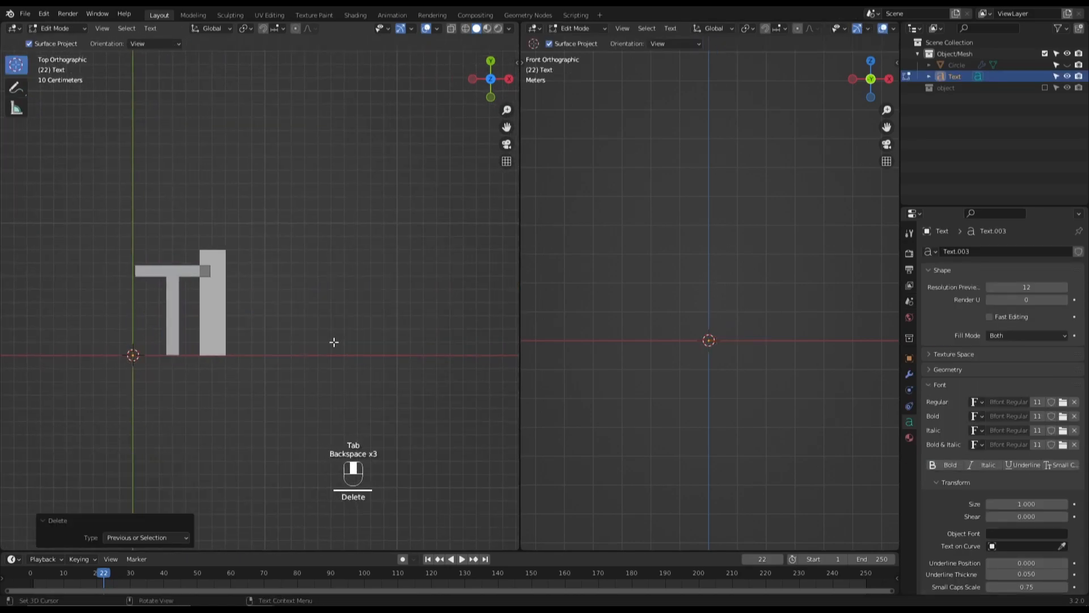
{"action": "type", "text": "S"}
{"action": "middle_click_drag", "start_coordinate": [222, 376], "coordinate": [319, 319], "text": "shift"}
{"action": "scroll", "coordinate": [316, 363], "scroll_direction": "up", "scroll_amount": 4}
{"action": "scroll", "coordinate": [317, 363], "scroll_direction": "up", "scroll_amount": 1}
{"action": "key", "text": "Tab"}
{"action": "scroll", "coordinate": [323, 353], "scroll_direction": "up", "scroll_amount": 2}
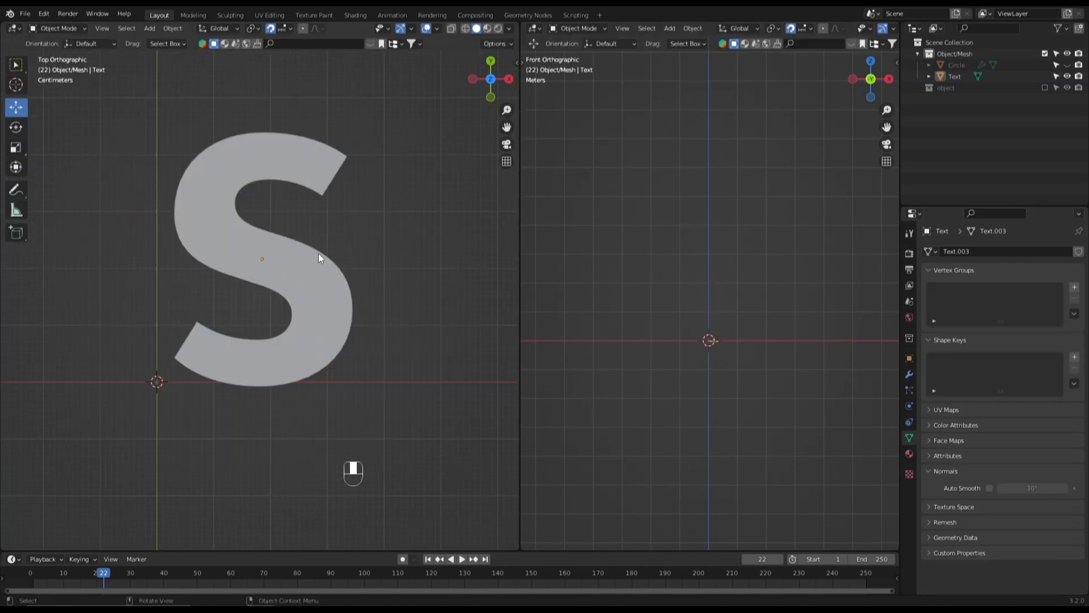
Step: Add a mesh plane at the world origin and scale it down by a factor of about 0.142
{"action": "key", "text": "shift+a"}
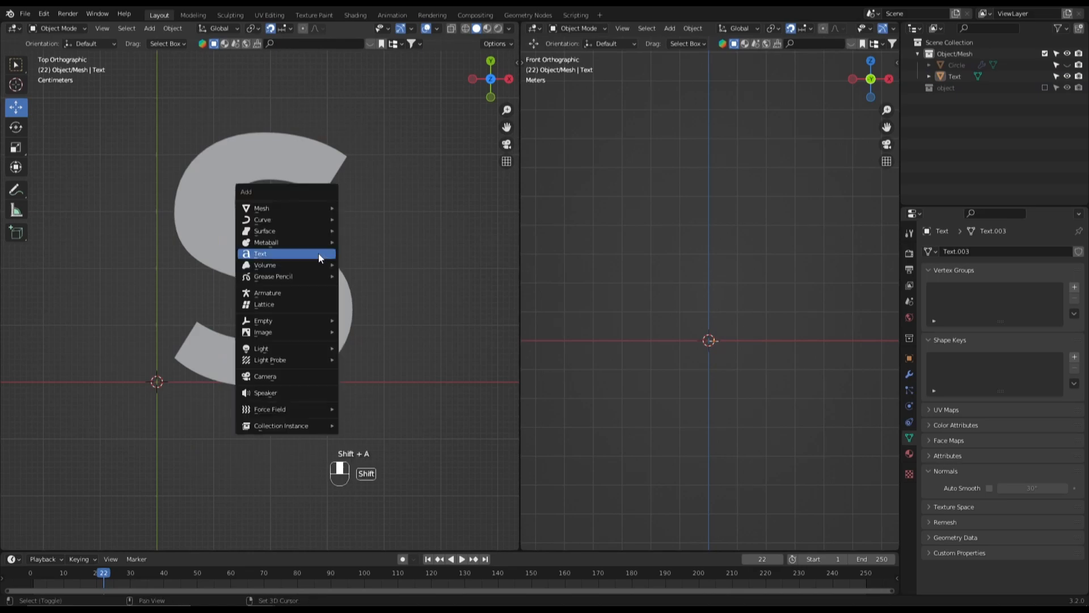
{"action": "mouse_move", "coordinate": [305, 211]}
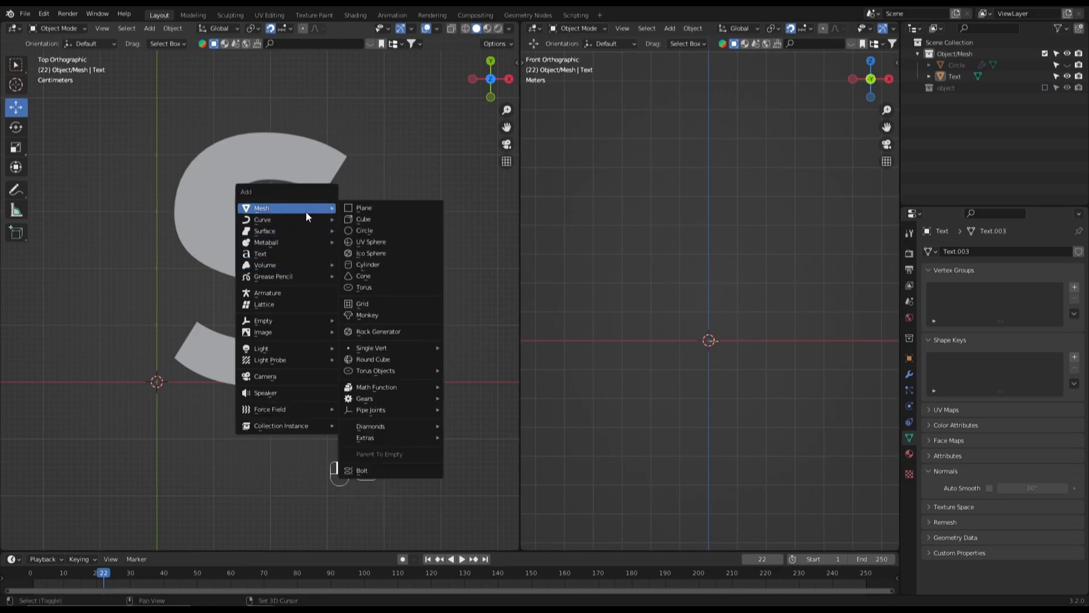
{"action": "left_click", "coordinate": [349, 209]}
{"action": "scroll", "coordinate": [317, 268], "scroll_direction": "down", "scroll_amount": 5}
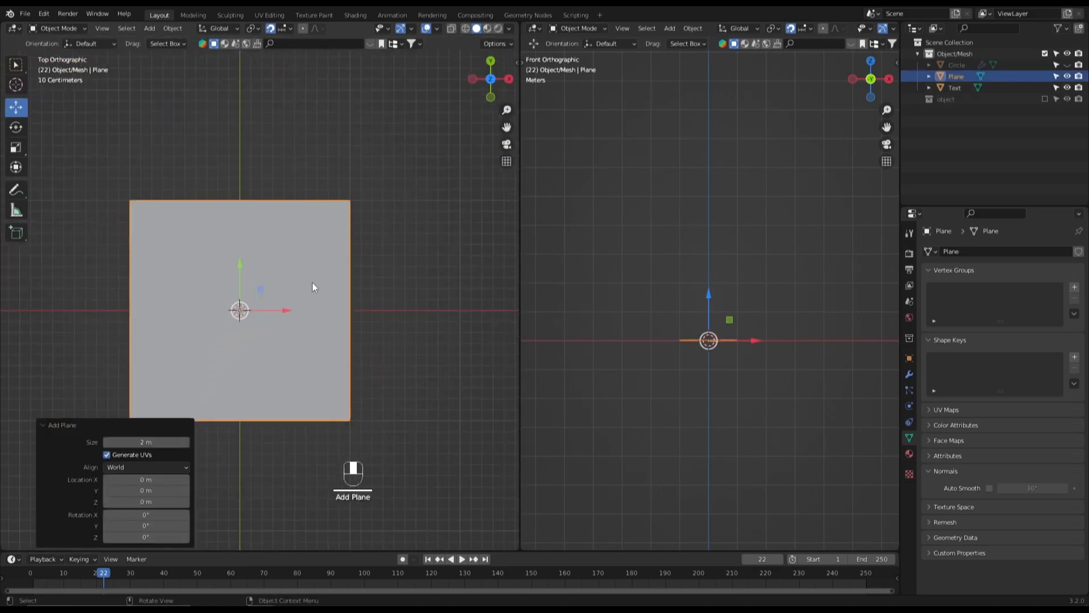
{"action": "key", "text": "s"}
{"action": "left_click", "coordinate": [264, 317]}
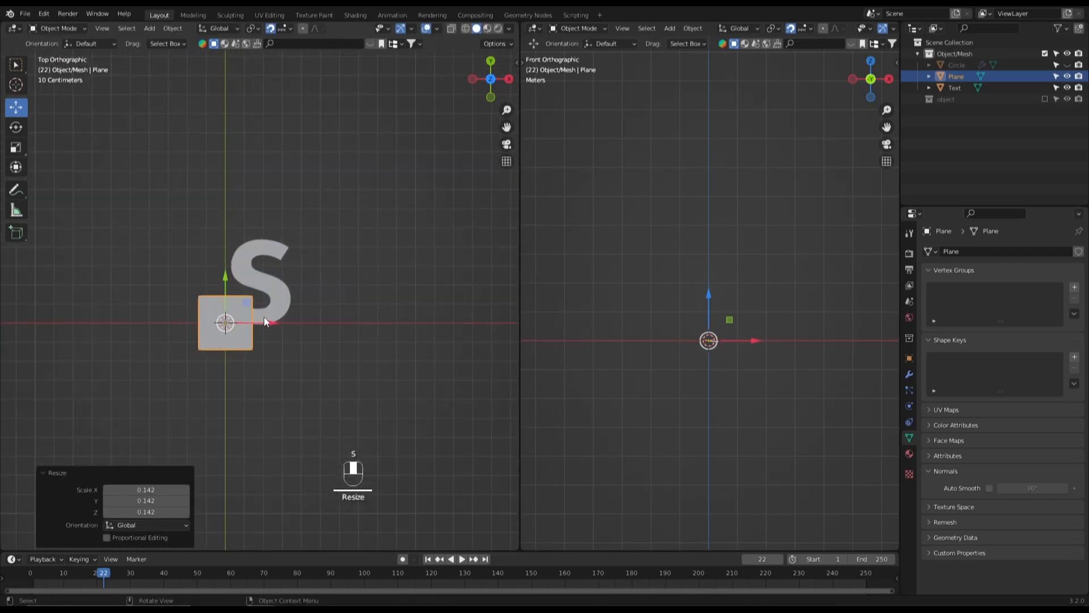
Step: Centre the S on the world origin by setting its X and Y location to 0 m
{"action": "left_click", "coordinate": [281, 290]}
{"action": "scroll", "coordinate": [281, 291], "scroll_direction": "up", "scroll_amount": 5}
{"action": "key", "text": "n"}
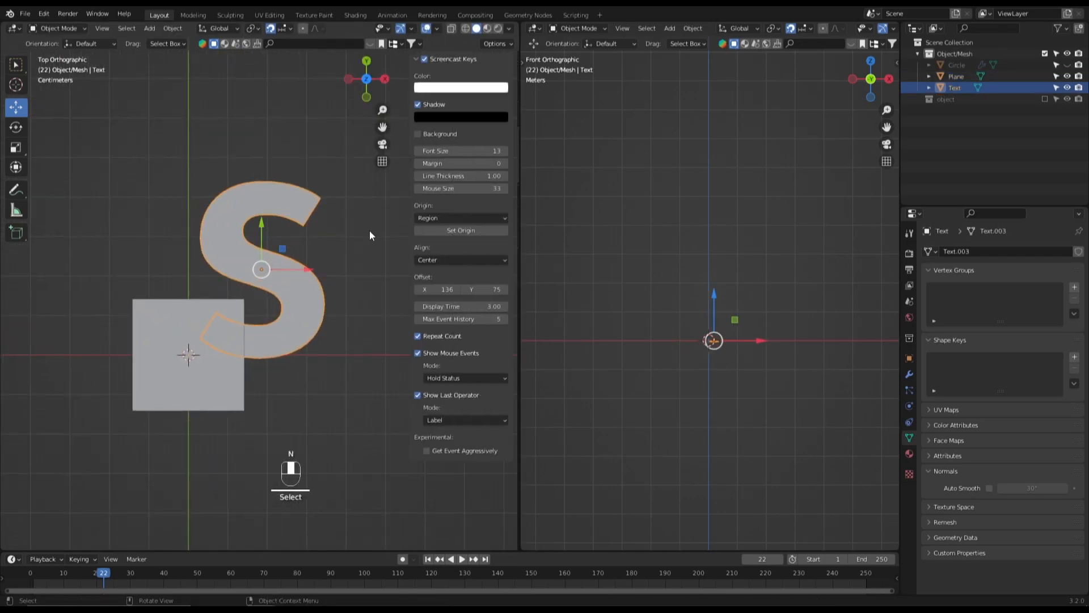
{"action": "left_click", "coordinate": [510, 67]}
{"action": "left_click", "coordinate": [462, 87]}
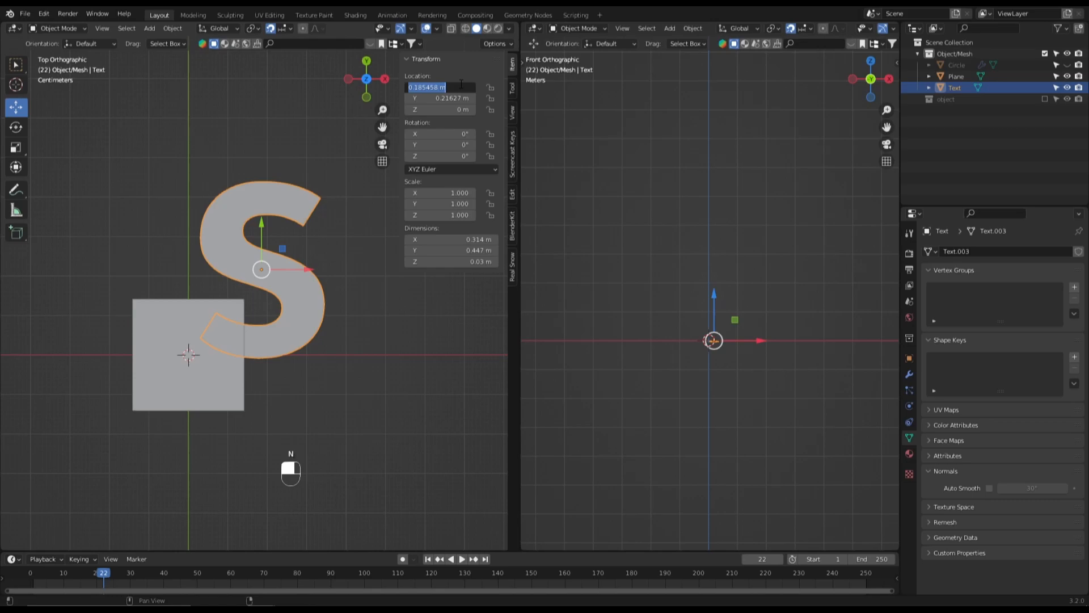
{"action": "type", "text": "0"}
{"action": "key", "text": "Return"}
{"action": "left_click", "coordinate": [461, 99]}
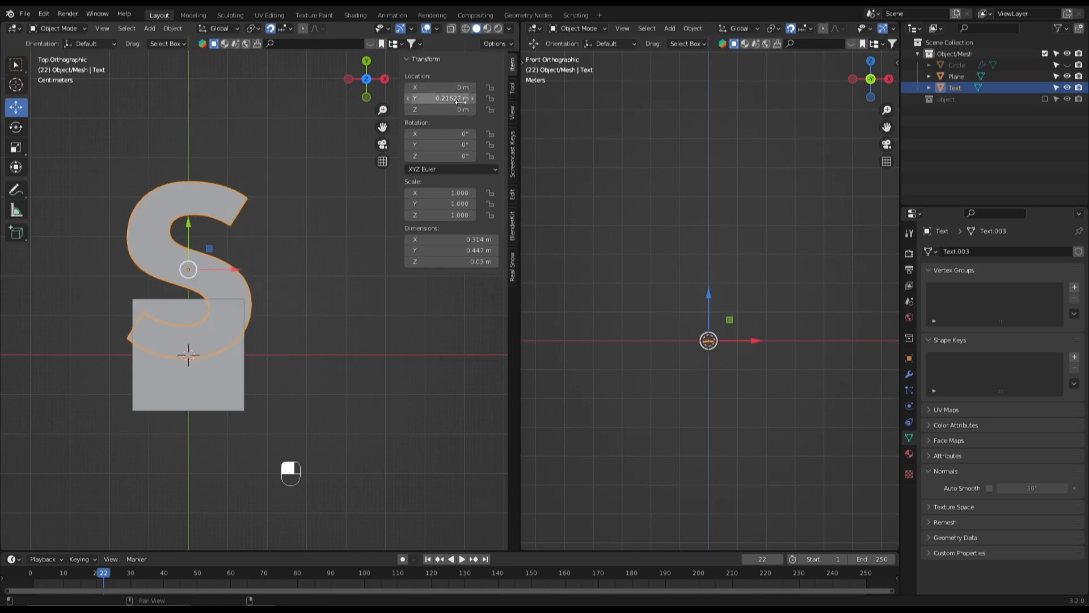
{"action": "type", "text": "0"}
{"action": "key", "text": "Return"}
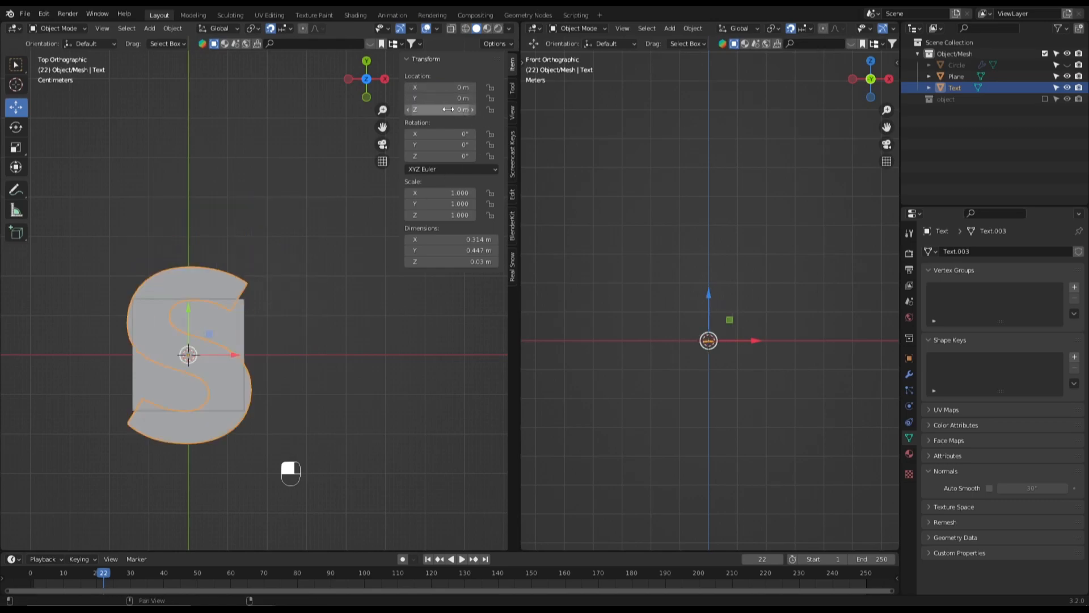
Step: Shrink the plane to about 0.084 m square and move it along Y to 0.23 m, over the top of the S
{"action": "left_click", "coordinate": [232, 323]}
{"action": "middle_click_drag", "start_coordinate": [276, 395], "coordinate": [346, 393], "text": "shift"}
{"action": "key", "text": "s"}
{"action": "left_click", "coordinate": [283, 363]}
{"action": "left_click_drag", "start_coordinate": [260, 325], "coordinate": [262, 235]}
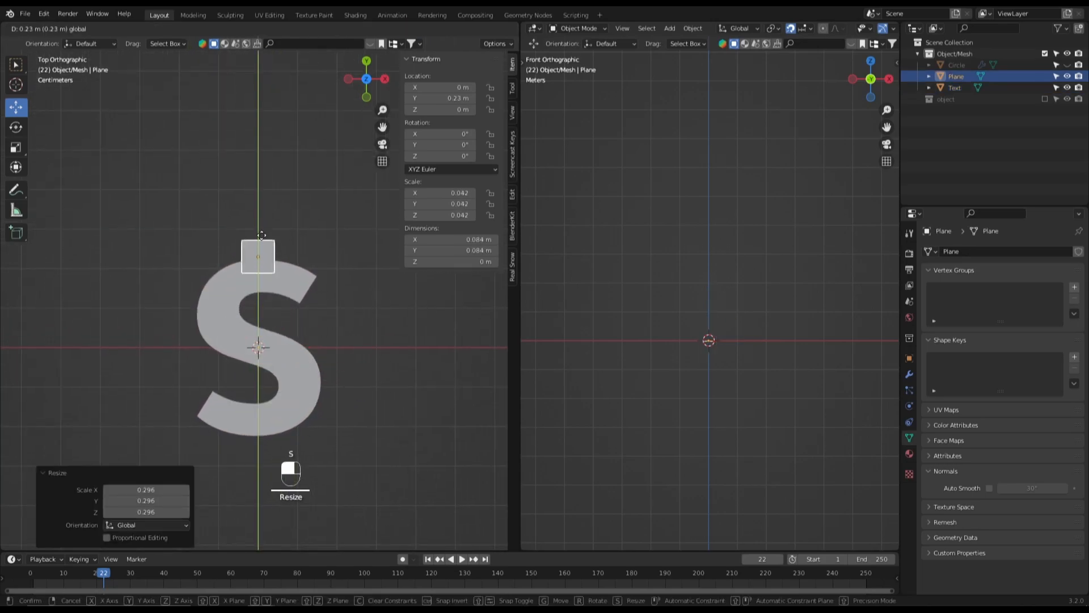
Step: Scale the plane over the top of the S down to about 0.06 m square
{"action": "key", "text": "grave"}
{"action": "left_click", "coordinate": [209, 195]}
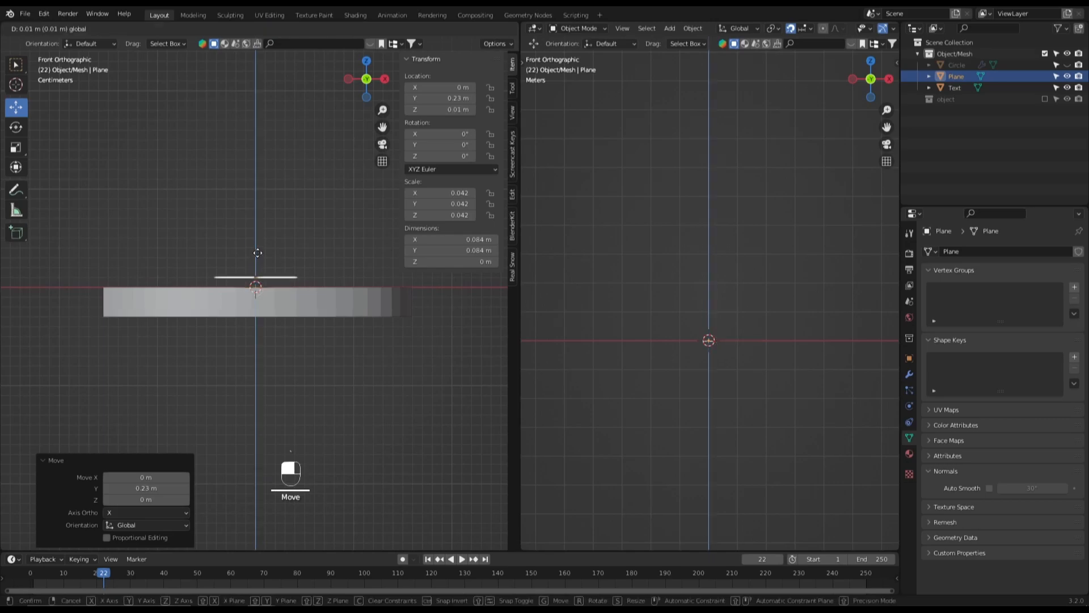
{"action": "scroll", "coordinate": [263, 246], "scroll_direction": "up", "scroll_amount": 3}
{"action": "key", "text": "grave"}
{"action": "left_click", "coordinate": [235, 140]}
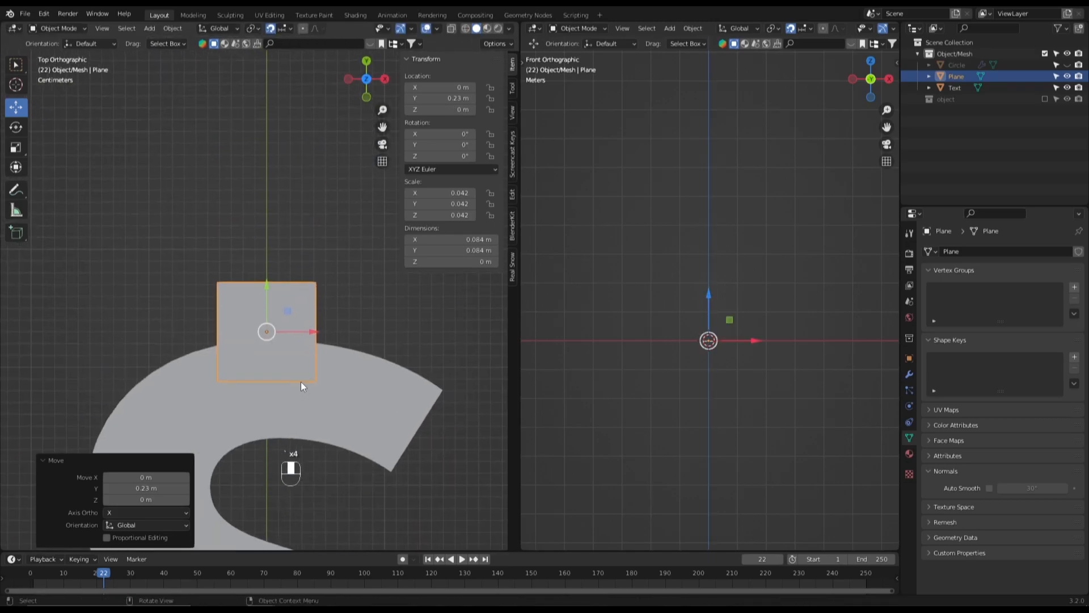
{"action": "scroll", "coordinate": [301, 383], "scroll_direction": "up", "scroll_amount": 1}
{"action": "key", "text": "s"}
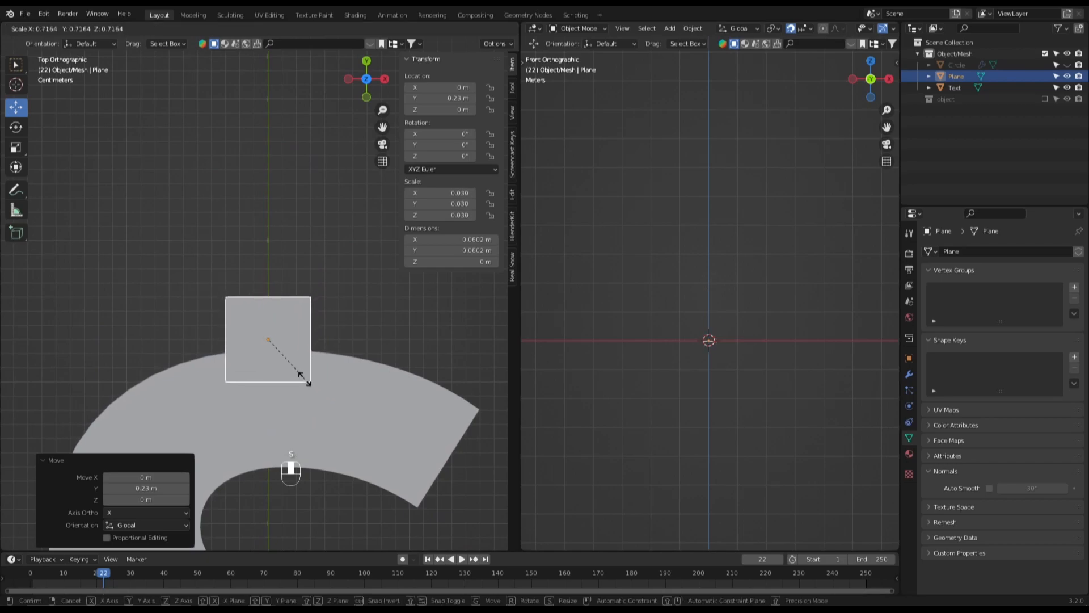
{"action": "left_click", "coordinate": [301, 375]}
Step: In mesh editing, move the plane's lower edge about 0.47 m down along Y so the strip extends past the bottom of the S
{"action": "scroll", "coordinate": [304, 390], "scroll_direction": "down", "scroll_amount": 2}
{"action": "scroll", "coordinate": [304, 349], "scroll_direction": "up", "scroll_amount": 1}
{"action": "key", "text": "Tab"}
{"action": "left_click", "coordinate": [281, 379]}
{"action": "left_click_drag", "start_coordinate": [233, 290], "coordinate": [331, 350]}
{"action": "left_click_drag", "start_coordinate": [266, 273], "coordinate": [278, 446]}
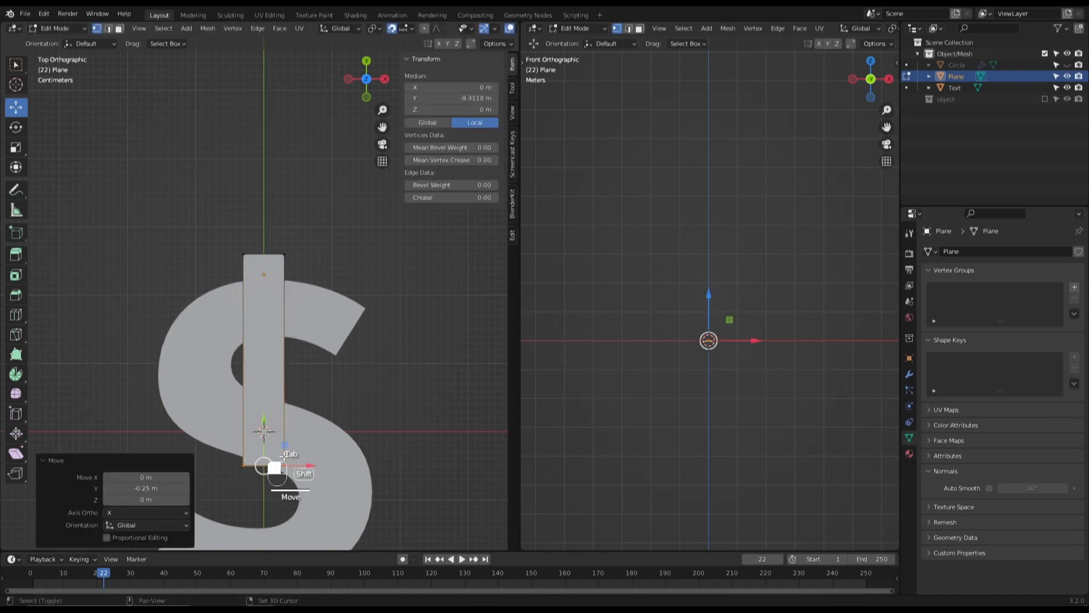
{"action": "middle_click_drag", "start_coordinate": [279, 447], "coordinate": [274, 272], "text": "shift"}
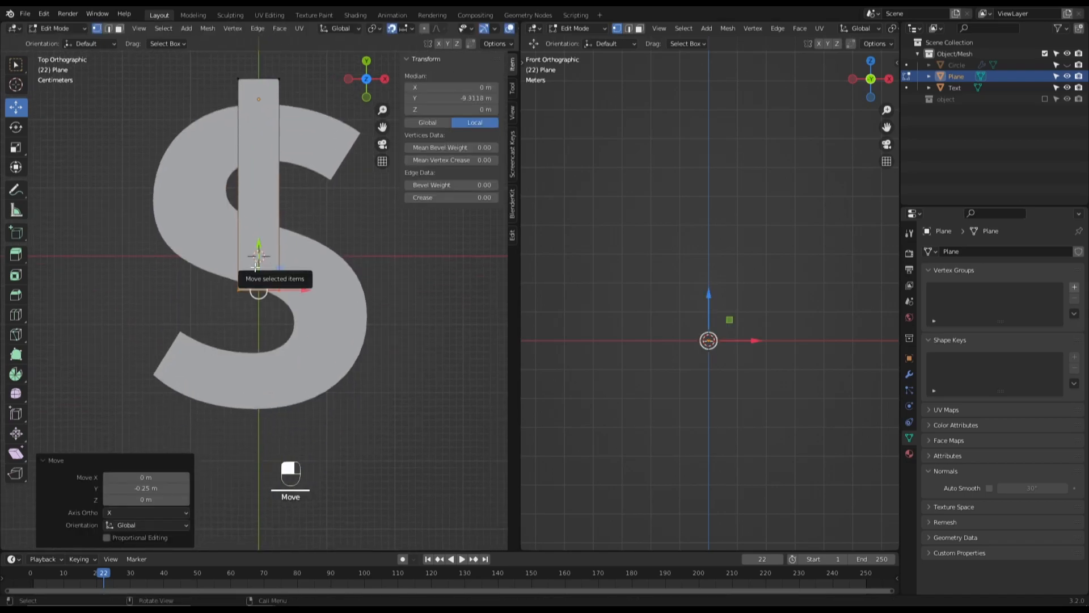
{"action": "left_click_drag", "start_coordinate": [256, 265], "coordinate": [271, 391]}
{"action": "scroll", "coordinate": [272, 391], "scroll_direction": "up", "scroll_amount": 7}
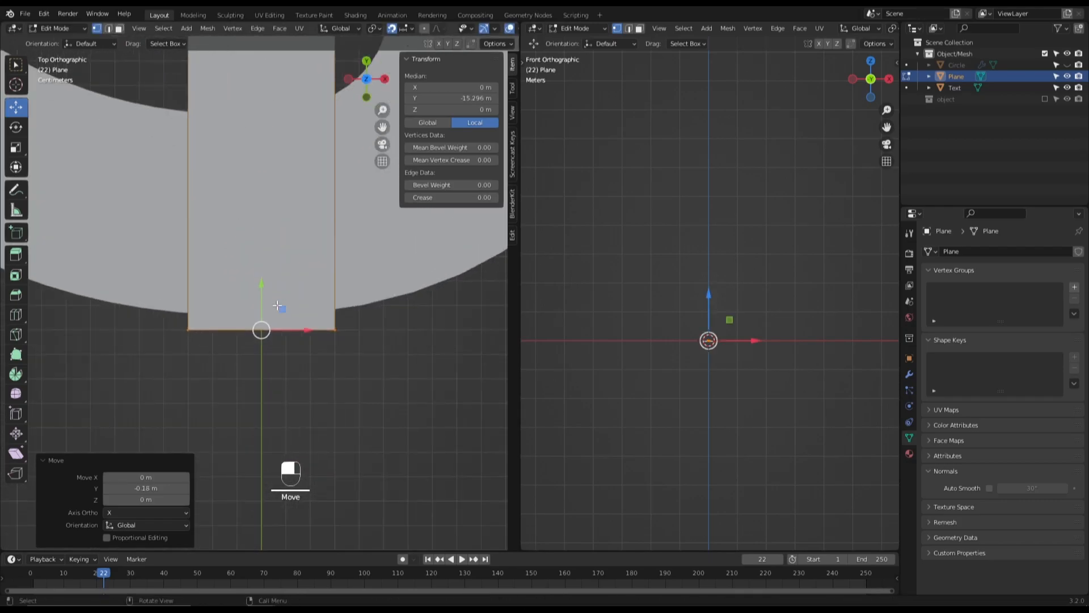
{"action": "left_click_drag", "start_coordinate": [266, 309], "coordinate": [266, 394]}
{"action": "scroll", "coordinate": [278, 384], "scroll_direction": "down", "scroll_amount": 9}
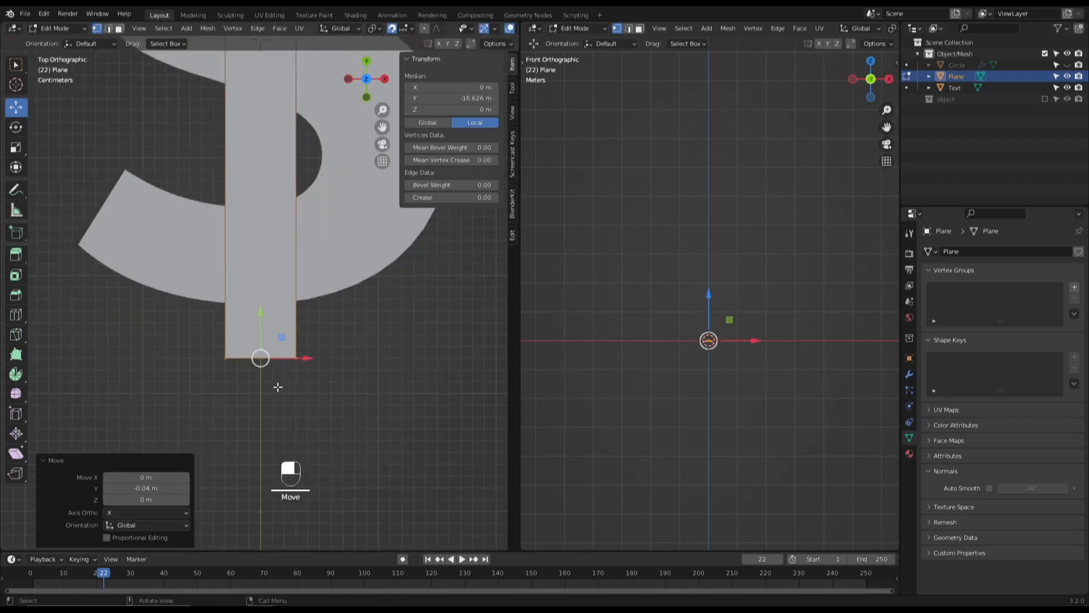
{"action": "left_click", "coordinate": [349, 323]}
Step: Extrude the whole strip 0.03 m downward in the side view and leave mesh editing
{"action": "middle_click_drag", "start_coordinate": [346, 301], "coordinate": [342, 406], "text": "shift"}
{"action": "scroll", "coordinate": [321, 384], "scroll_direction": "up", "scroll_amount": 6}
{"action": "scroll", "coordinate": [312, 375], "scroll_direction": "down", "scroll_amount": 4}
{"action": "middle_click_drag", "start_coordinate": [311, 363], "coordinate": [248, 287]}
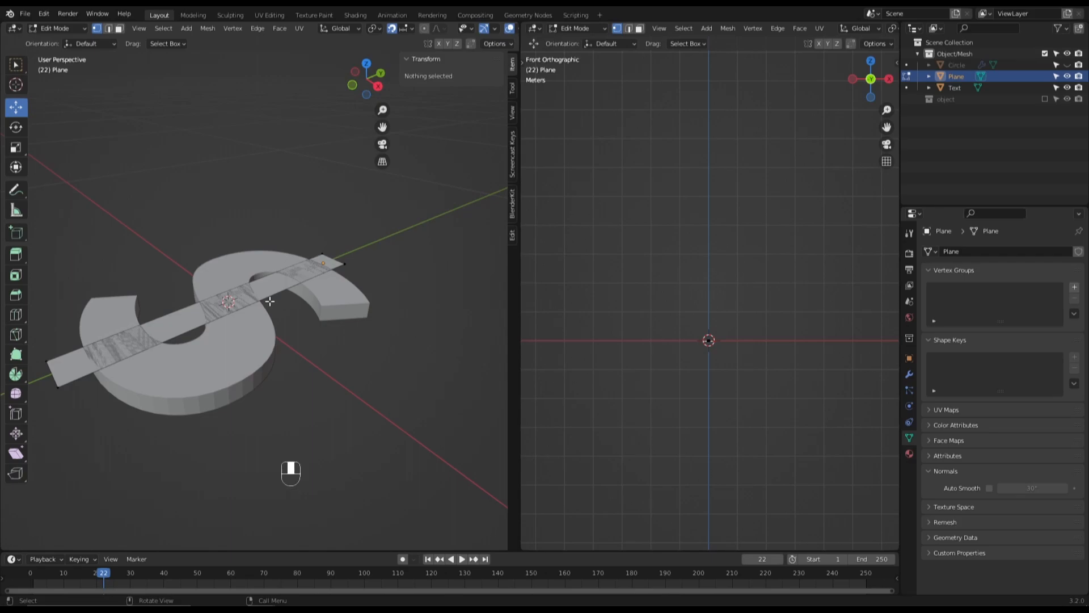
{"action": "key", "text": "a"}
{"action": "key", "text": "grave"}
{"action": "scroll", "coordinate": [285, 319], "scroll_direction": "up", "scroll_amount": 1}
{"action": "middle_click_drag", "start_coordinate": [234, 297], "coordinate": [291, 321], "text": "shift"}
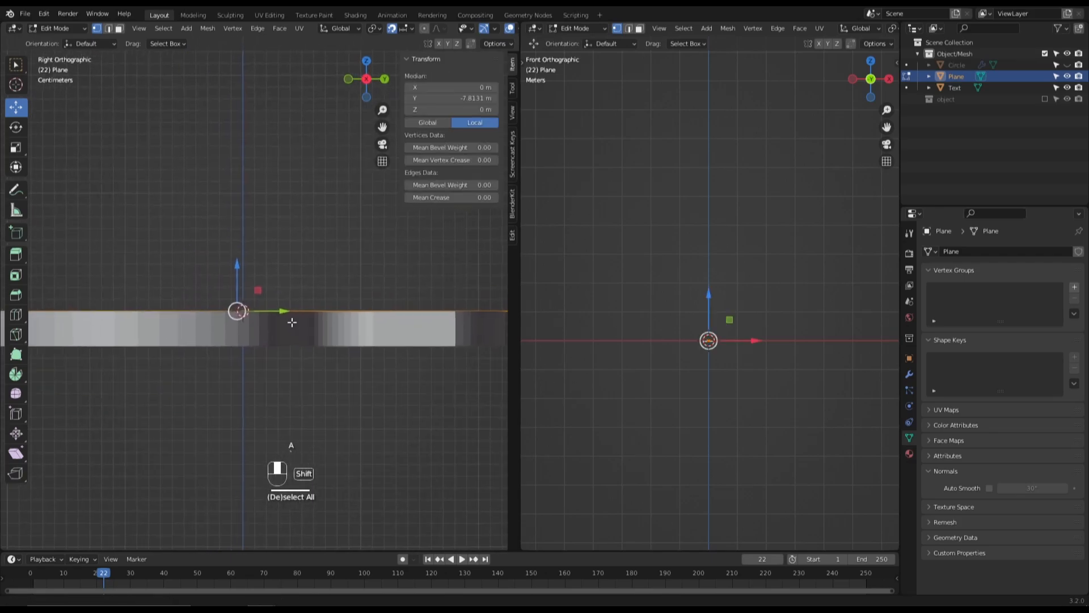
{"action": "key", "text": "e"}
{"action": "left_click", "coordinate": [249, 296]}
{"action": "middle_click_drag", "start_coordinate": [249, 296], "coordinate": [419, 393]}
{"action": "key", "text": "Tab"}
{"action": "left_click", "coordinate": [420, 393]}
{"action": "scroll", "coordinate": [422, 403], "scroll_direction": "up", "scroll_amount": 3}
{"action": "left_click", "coordinate": [428, 426]}
{"action": "scroll", "coordinate": [386, 404], "scroll_direction": "up", "scroll_amount": 2}
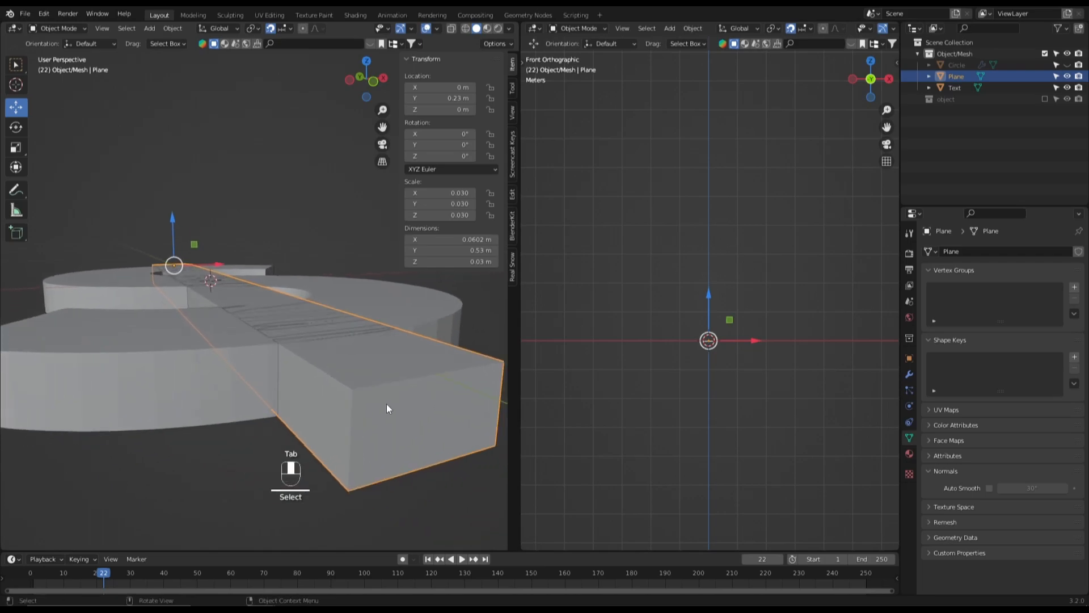
{"action": "key", "text": "s"}
{"action": "key", "text": "z"}
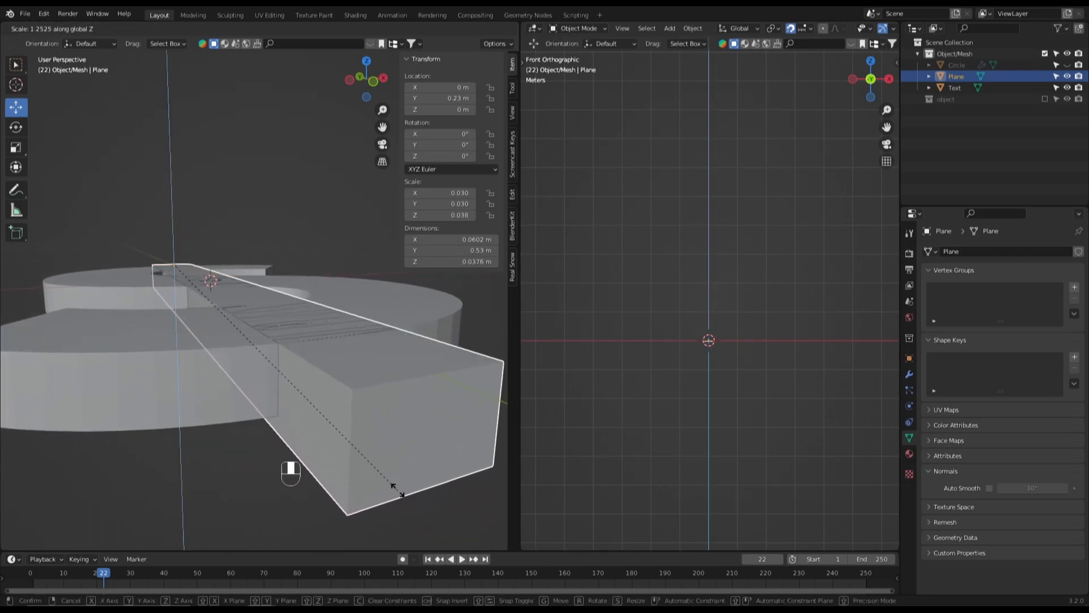
{"action": "left_click", "coordinate": [389, 466]}
{"action": "middle_click_drag", "start_coordinate": [387, 461], "coordinate": [378, 417]}
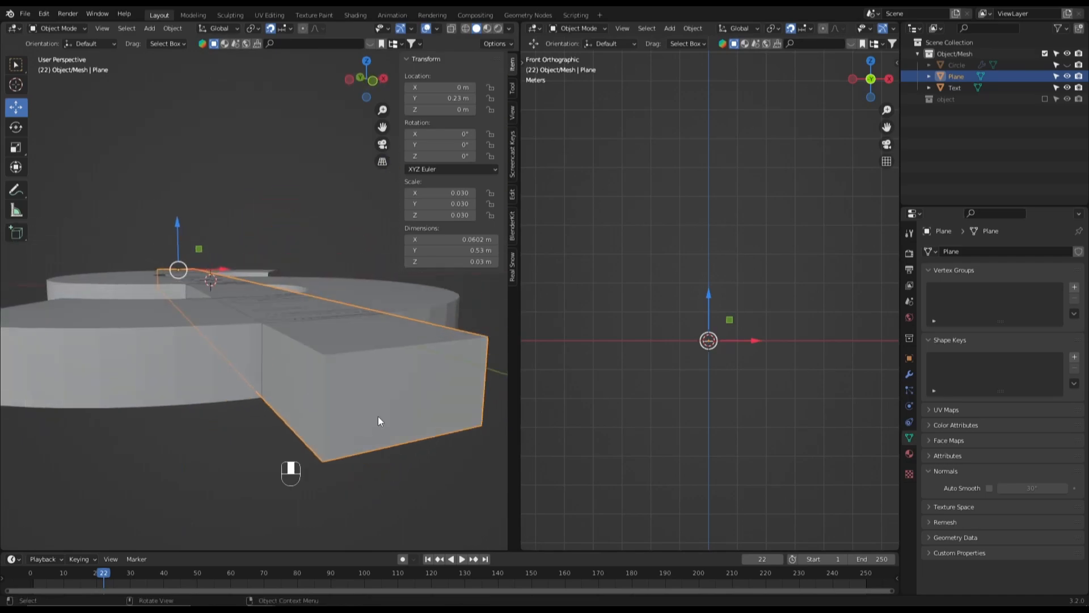
Step: Scale the vertical bar along Z by a factor of about 0.958, making it slightly thinner than the S
{"action": "key", "text": "s"}
{"action": "key", "text": "z"}
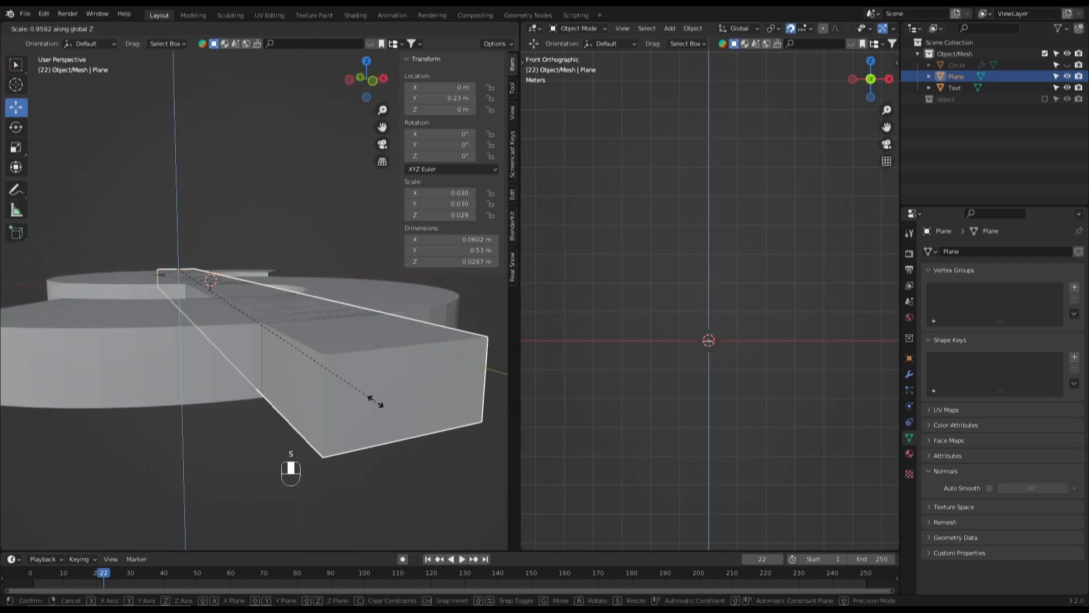
{"action": "left_click", "coordinate": [372, 402]}
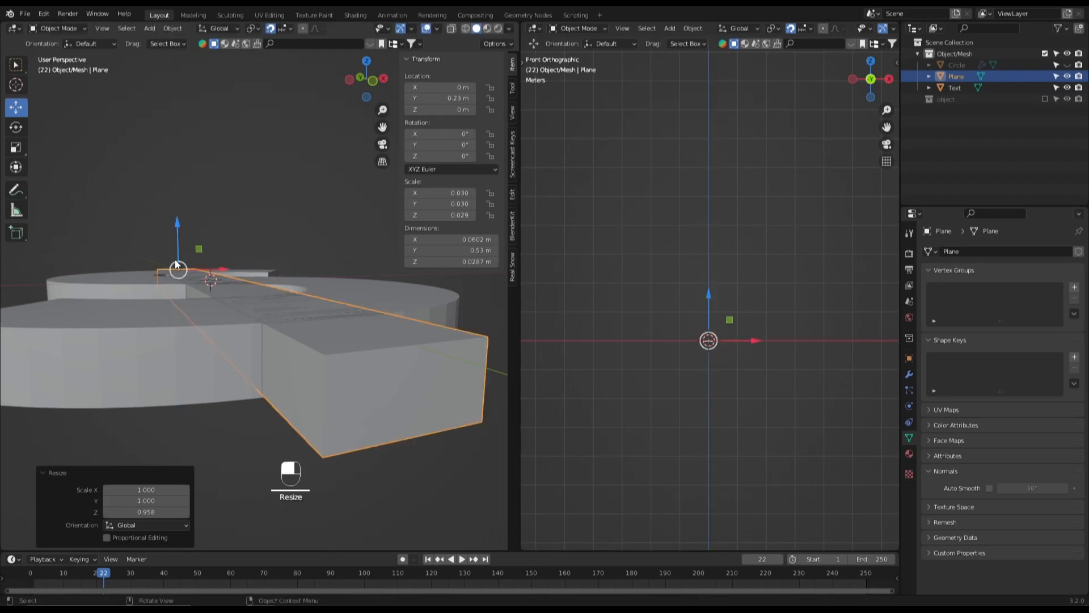
Step: Lower the bar to a Z location of about -0.0008 m so it sits within the thickness of the S
{"action": "left_click_drag", "start_coordinate": [174, 233], "coordinate": [176, 236]}
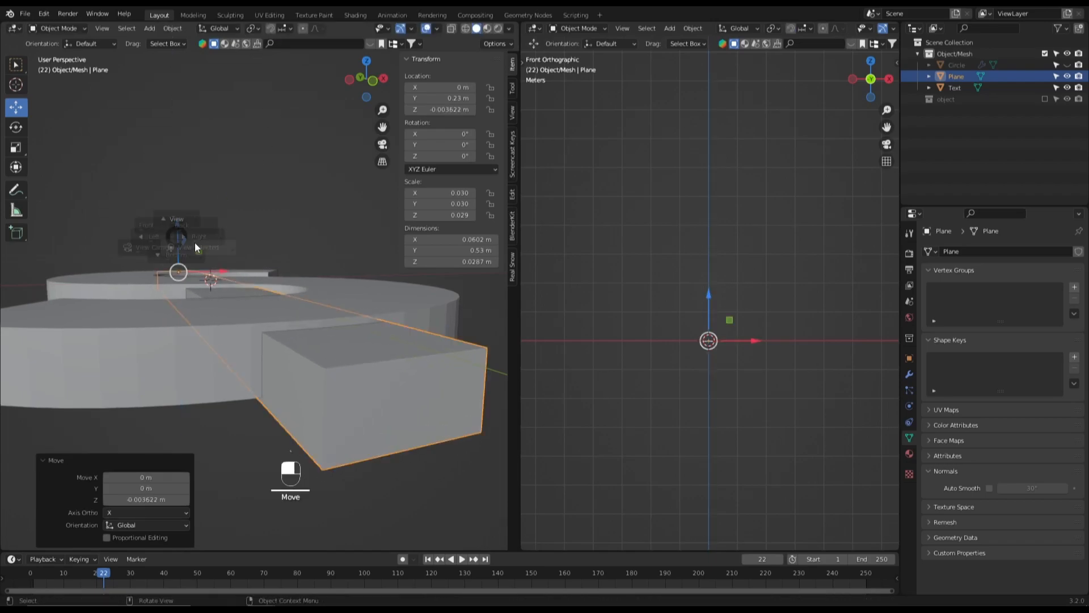
{"action": "key", "text": "grave"}
{"action": "left_click", "coordinate": [120, 198]}
{"action": "scroll", "coordinate": [256, 345], "scroll_direction": "up", "scroll_amount": 5}
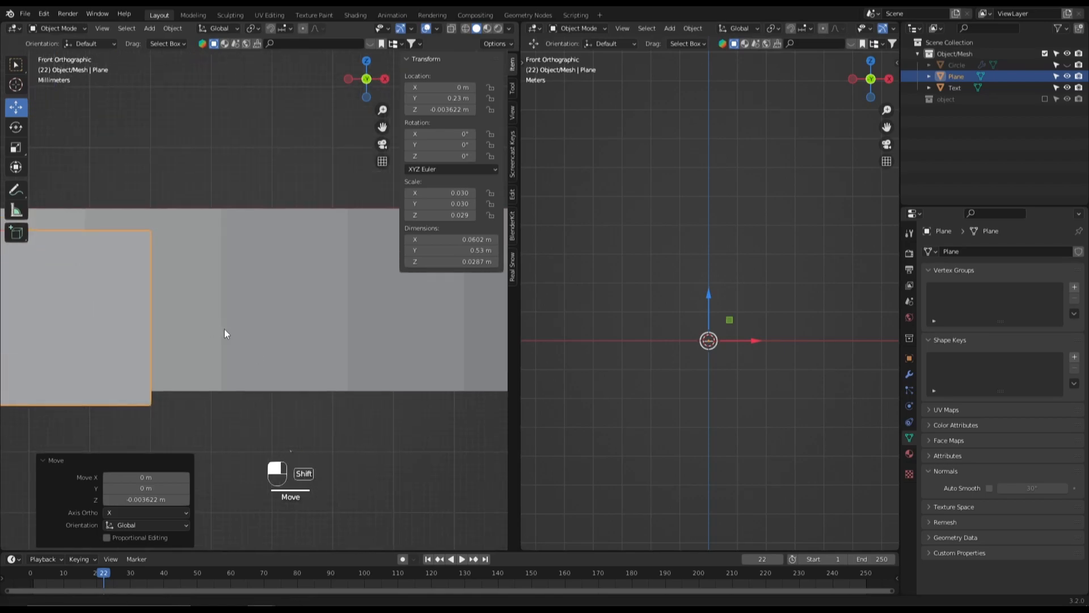
{"action": "left_click_drag", "start_coordinate": [206, 241], "coordinate": [208, 224]}
{"action": "middle_click_drag", "start_coordinate": [267, 256], "coordinate": [298, 308]}
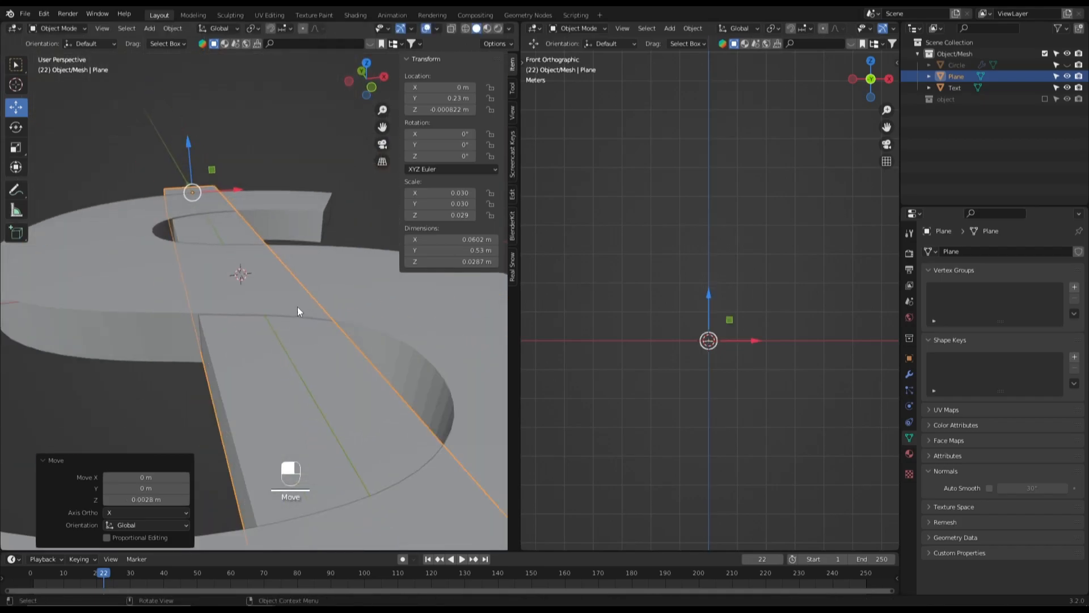
Step: Deselect the bar and examine how it fits the S from an angle and from above
{"action": "left_click", "coordinate": [328, 172]}
{"action": "scroll", "coordinate": [322, 216], "scroll_direction": "down", "scroll_amount": 3}
{"action": "scroll", "coordinate": [324, 283], "scroll_direction": "down", "scroll_amount": 4}
{"action": "middle_click_drag", "start_coordinate": [324, 246], "coordinate": [318, 335]}
{"action": "key", "text": "grave"}
{"action": "left_click", "coordinate": [249, 233]}
{"action": "key", "text": "grave"}
{"action": "left_click", "coordinate": [246, 147]}
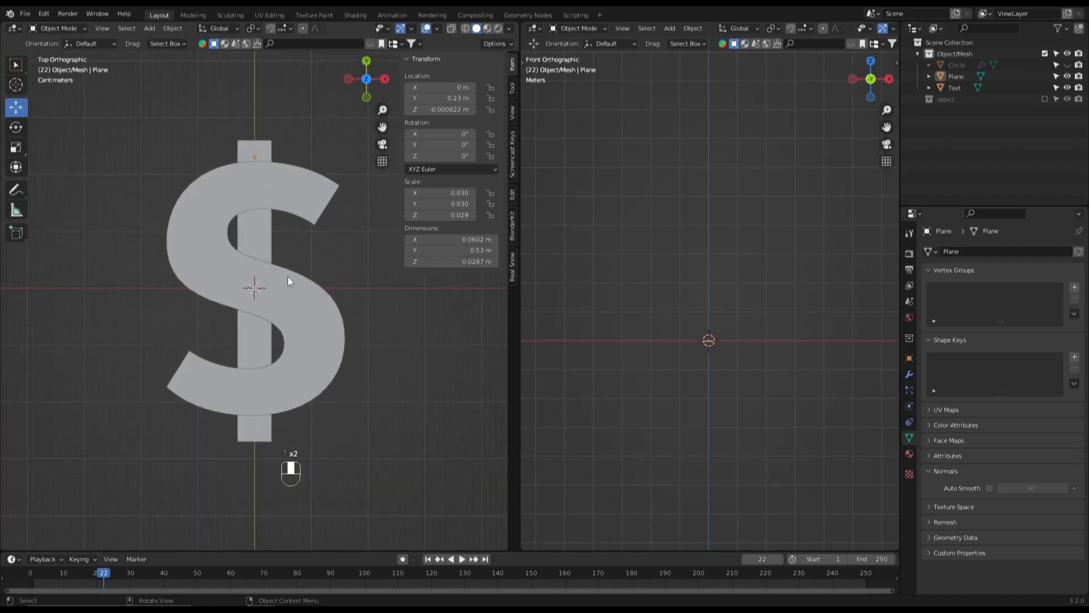
{"action": "left_click", "coordinate": [249, 240]}
{"action": "scroll", "coordinate": [277, 160], "scroll_direction": "up", "scroll_amount": 1}
{"action": "left_click_drag", "start_coordinate": [284, 131], "coordinate": [294, 131]}
{"action": "right_click", "coordinate": [294, 131]}
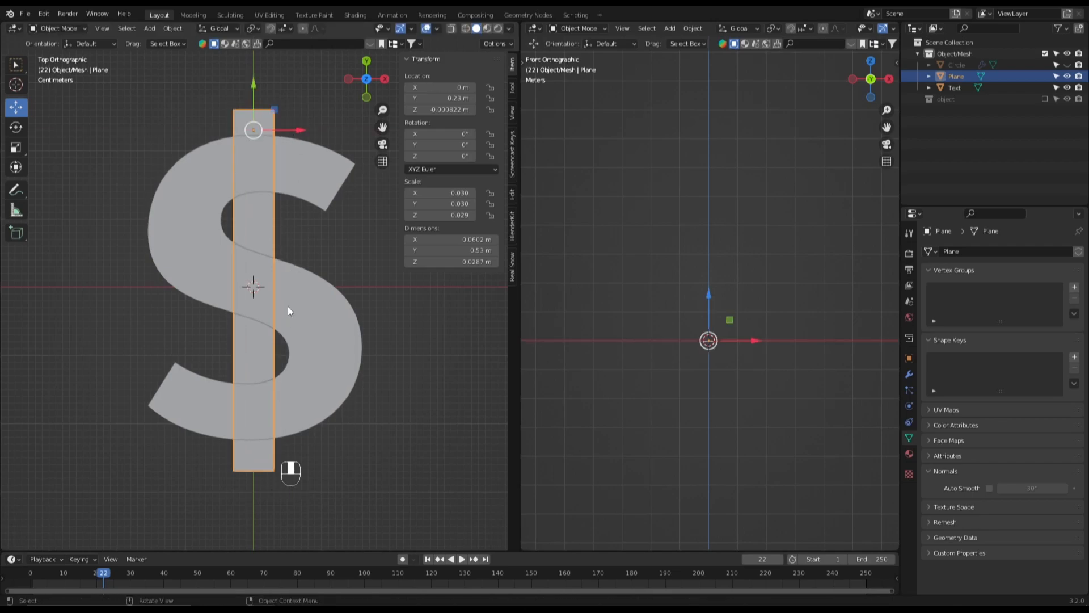
Step: Narrow the vertical bar by scaling it along X by a factor of about 0.685, and deselect it
{"action": "key", "text": "s"}
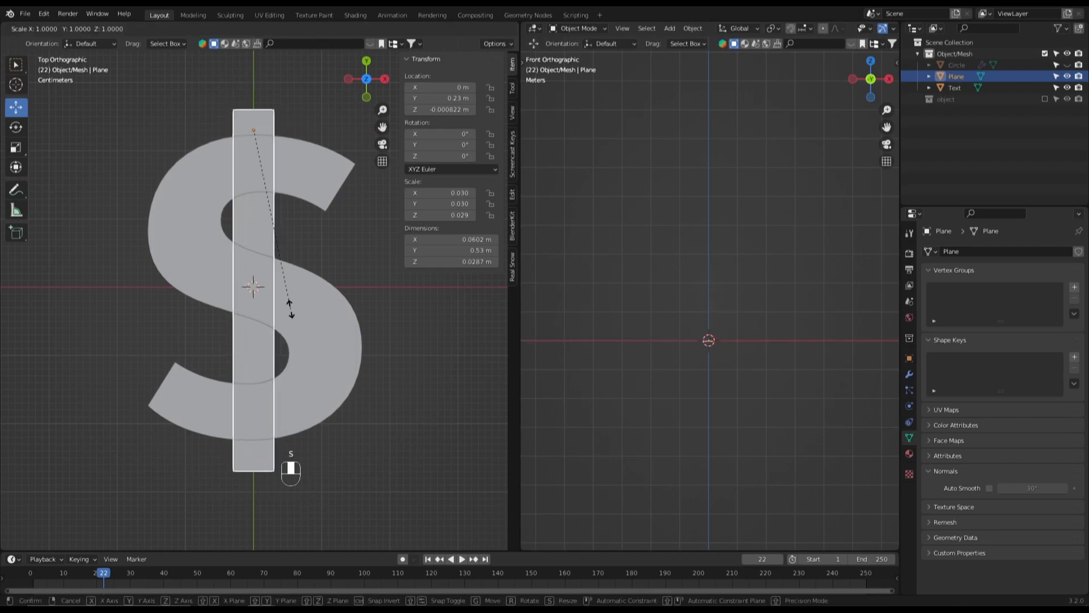
{"action": "key", "text": "x"}
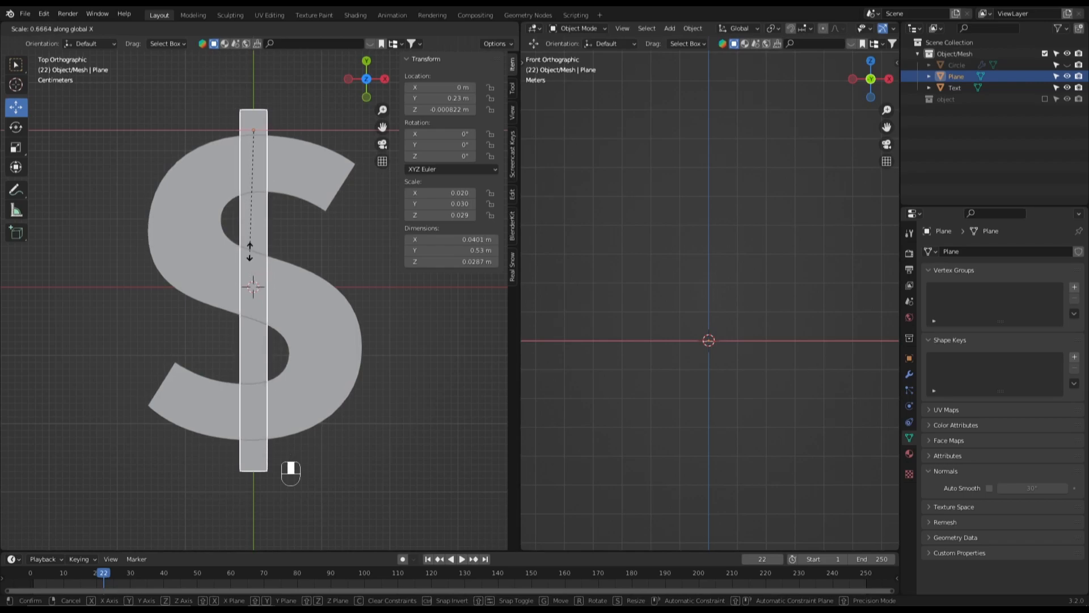
{"action": "left_click", "coordinate": [252, 255]}
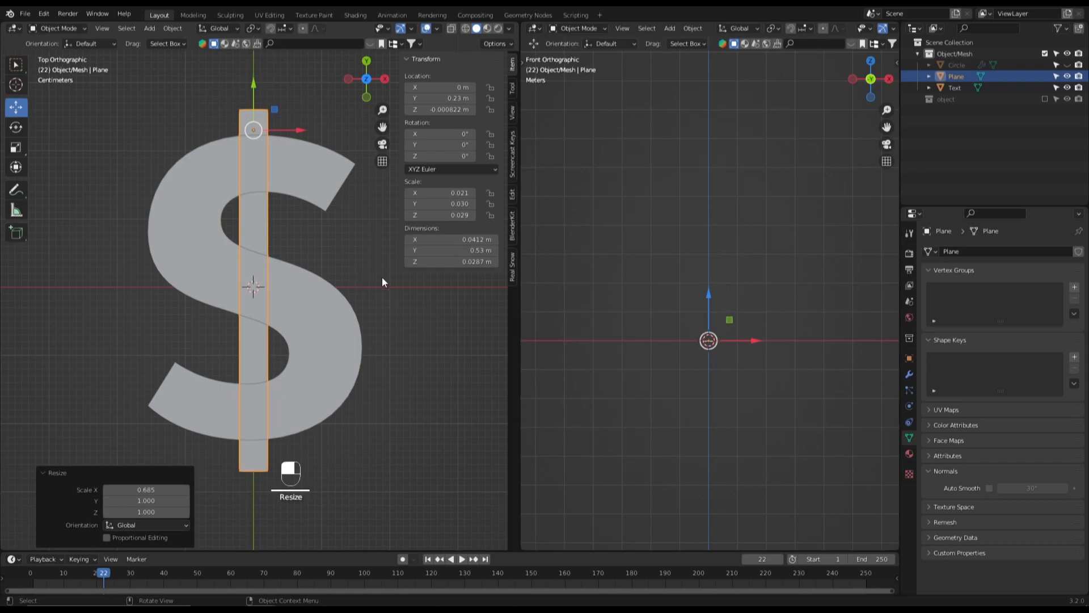
{"action": "left_click", "coordinate": [381, 373]}
Step: Examine the proportions of the dollar sign from above and at an angle
{"action": "scroll", "coordinate": [382, 372], "scroll_direction": "down", "scroll_amount": 5}
{"action": "scroll", "coordinate": [321, 356], "scroll_direction": "up", "scroll_amount": 3}
{"action": "scroll", "coordinate": [315, 346], "scroll_direction": "up", "scroll_amount": 1}
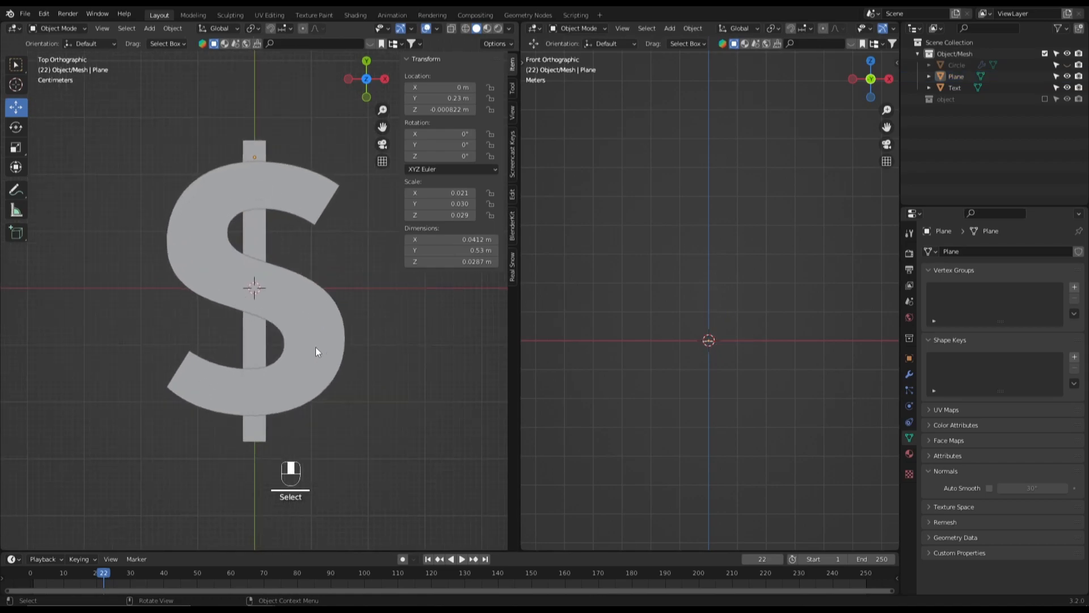
{"action": "middle_click_drag", "start_coordinate": [300, 326], "coordinate": [309, 352], "text": "shift"}
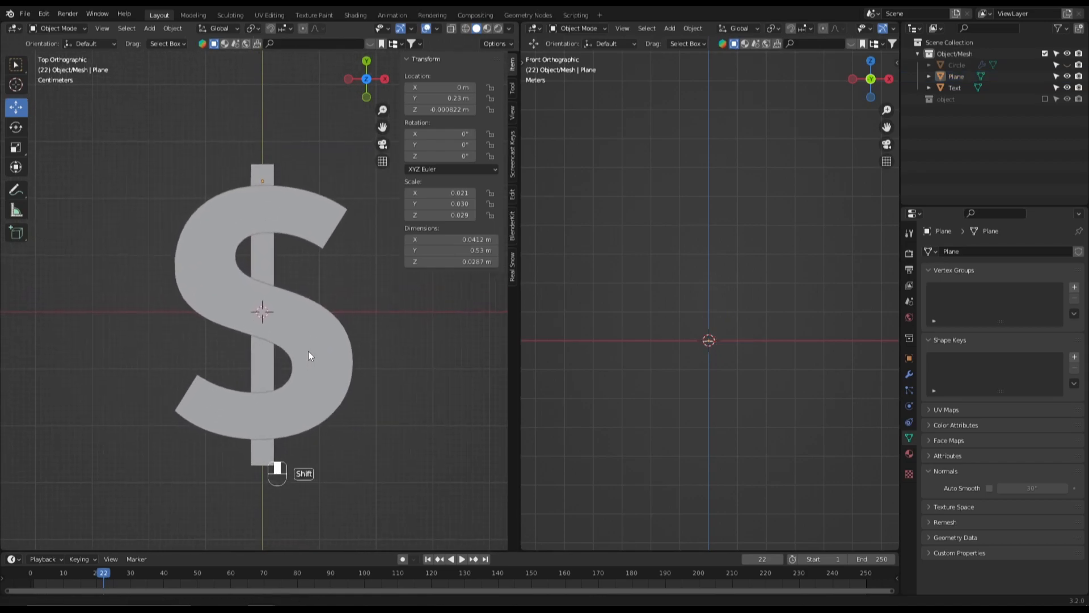
{"action": "scroll", "coordinate": [314, 353], "scroll_direction": "up", "scroll_amount": 2}
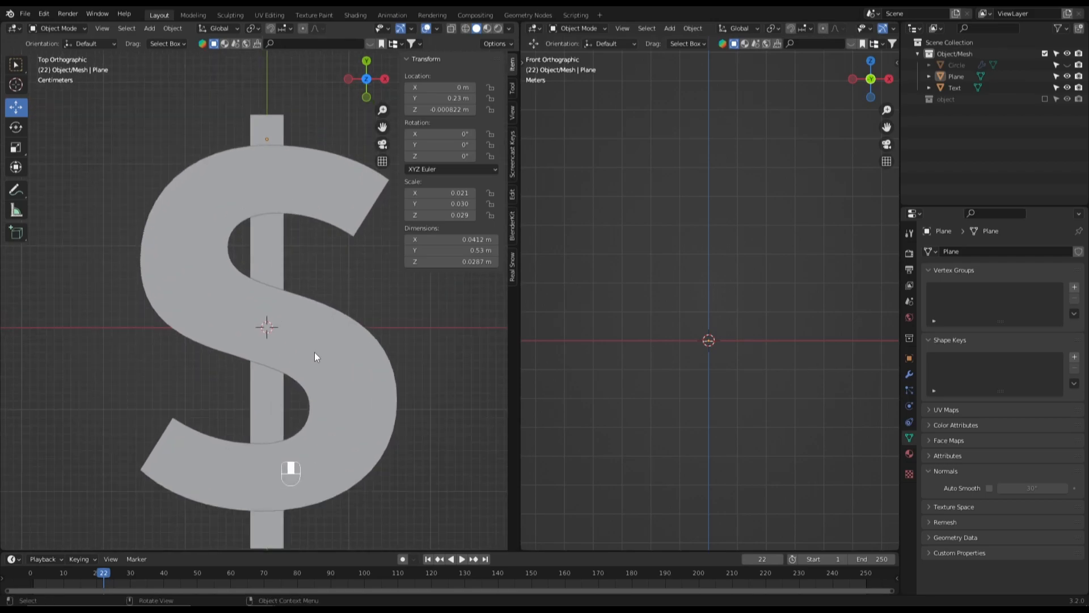
{"action": "scroll", "coordinate": [314, 352], "scroll_direction": "down", "scroll_amount": 2}
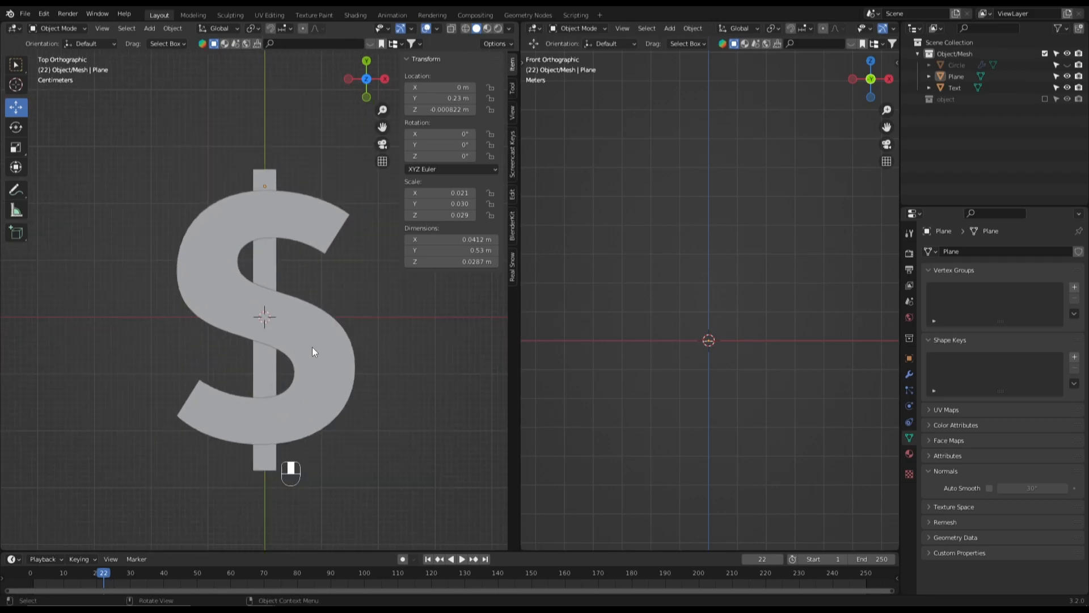
{"action": "middle_click_drag", "start_coordinate": [312, 346], "coordinate": [348, 356]}
Step: Select the S, try a level 2 subdivision on it, and undo it
{"action": "key", "text": "grave"}
{"action": "left_click", "coordinate": [322, 230]}
{"action": "left_click", "coordinate": [323, 308]}
{"action": "key", "text": "ctrl+2"}
{"action": "key", "text": "ctrl+z"}
Step: Try to convert the S from a mesh to a curve
{"action": "right_click", "coordinate": [348, 355]}
{"action": "mouse_move", "coordinate": [349, 356]}
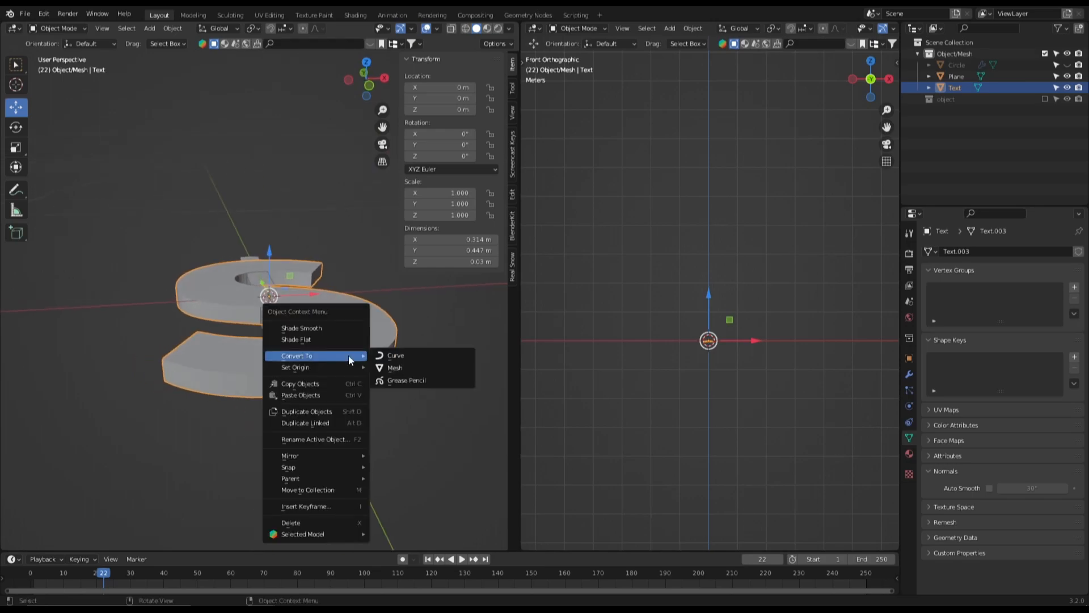
{"action": "left_click", "coordinate": [388, 358]}
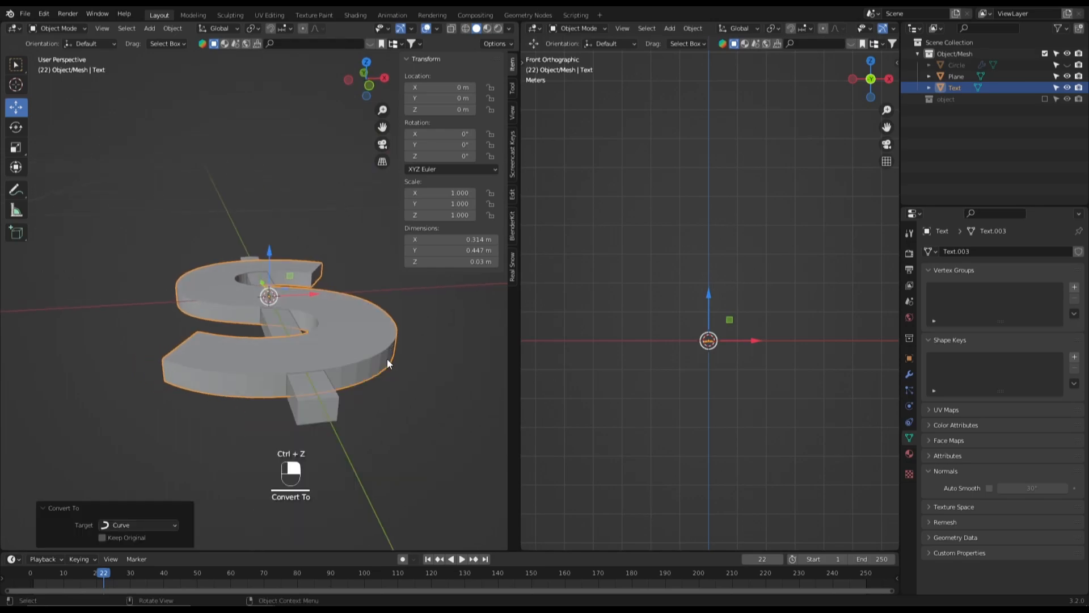
{"action": "right_click", "coordinate": [352, 356]}
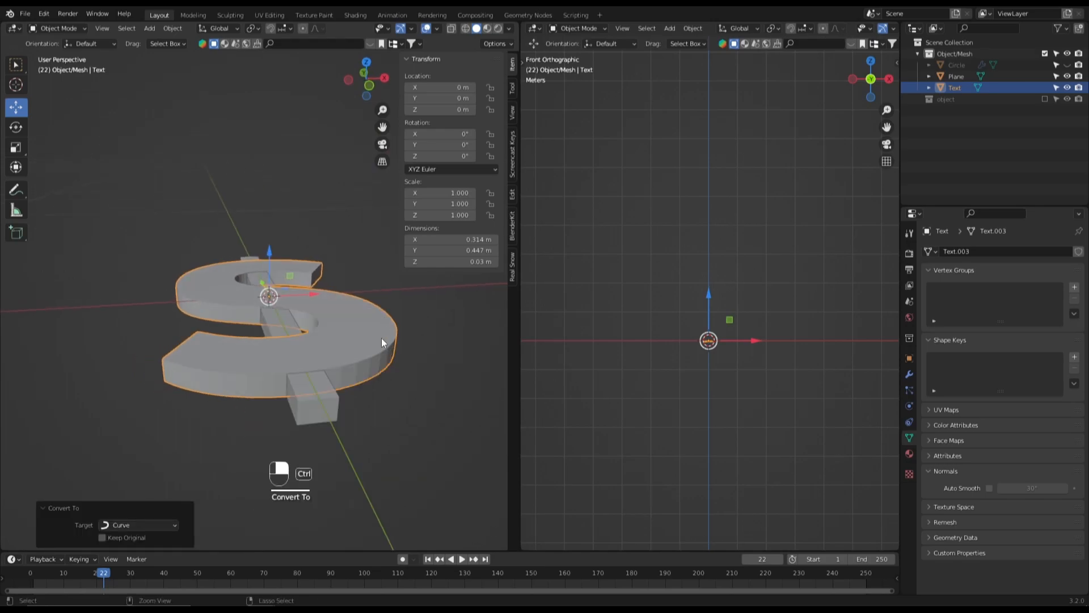
Step: Try the level 2 subdivision on the S again, undo it, and retry the conversion to a curve
{"action": "key", "text": "ctrl+2"}
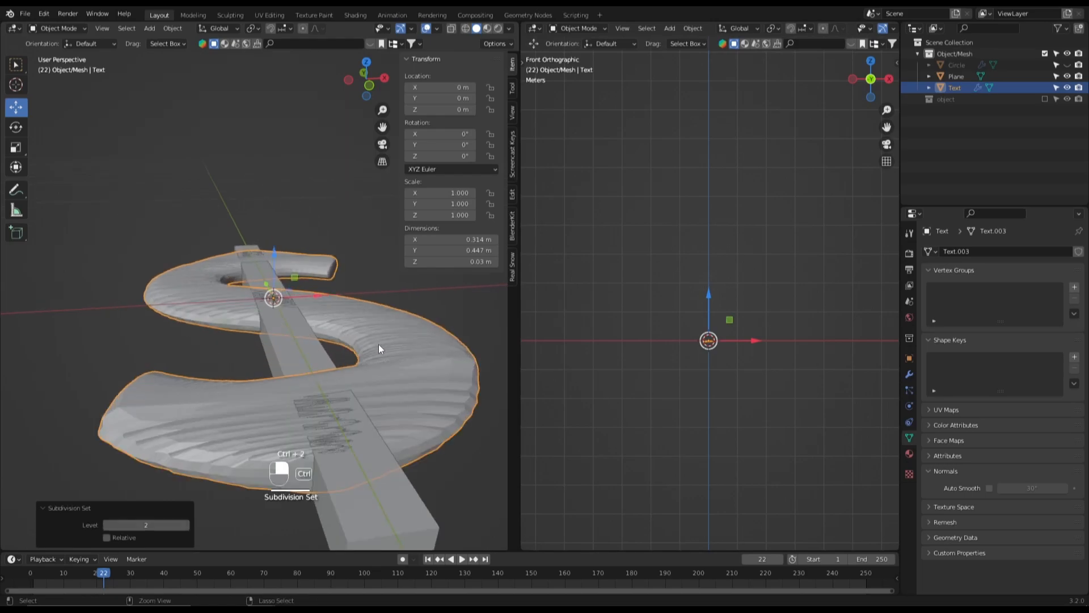
{"action": "scroll", "coordinate": [379, 344], "scroll_direction": "up", "scroll_amount": 3}
{"action": "right_click", "coordinate": [379, 344]}
{"action": "mouse_move", "coordinate": [379, 345]}
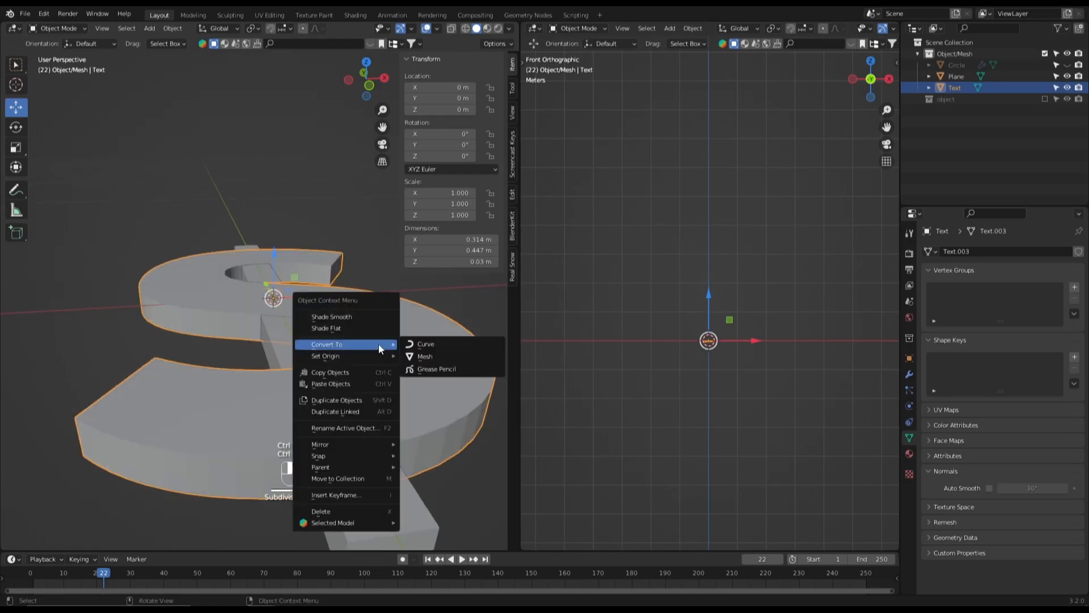
{"action": "left_click", "coordinate": [440, 347]}
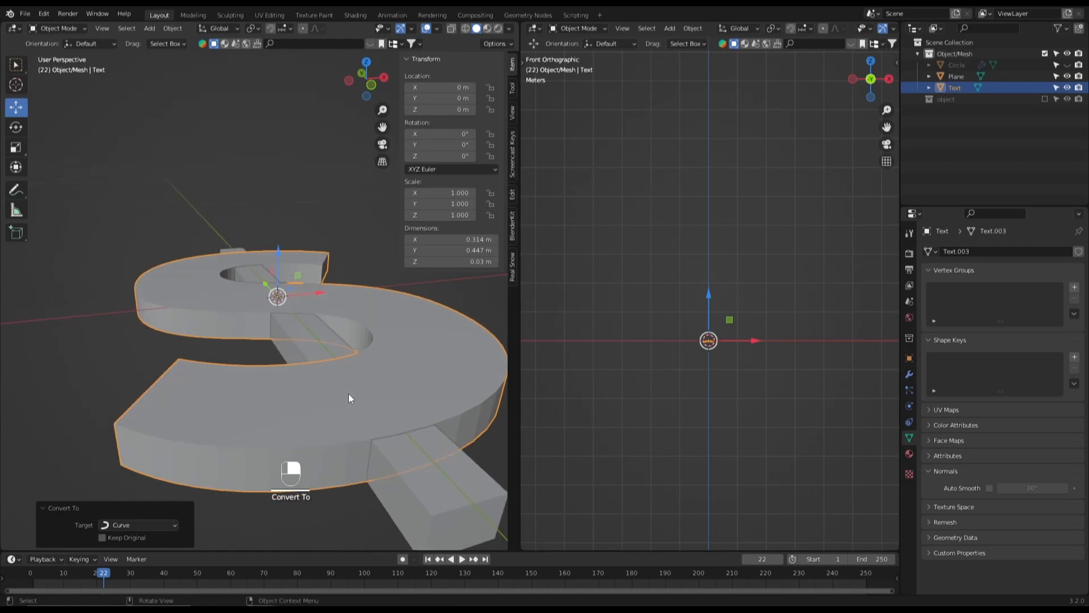
Step: Try to loop-select the upper outer edge of the S in mesh editing, and return to object mode
{"action": "key", "text": "Tab"}
{"action": "left_click", "coordinate": [261, 442], "text": "alt"}
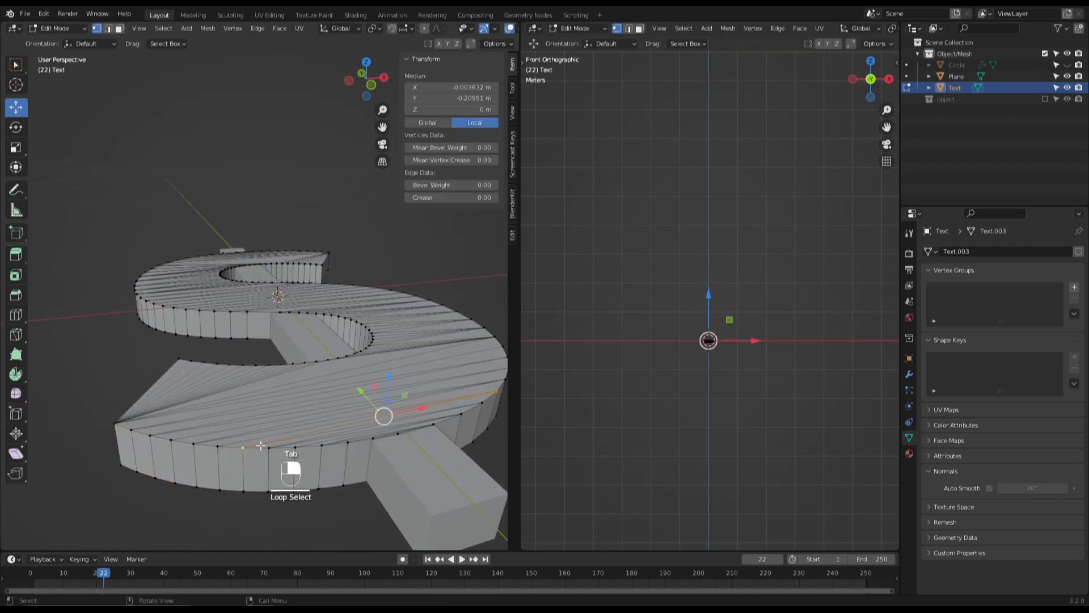
{"action": "left_click", "coordinate": [262, 451], "text": "alt+shift"}
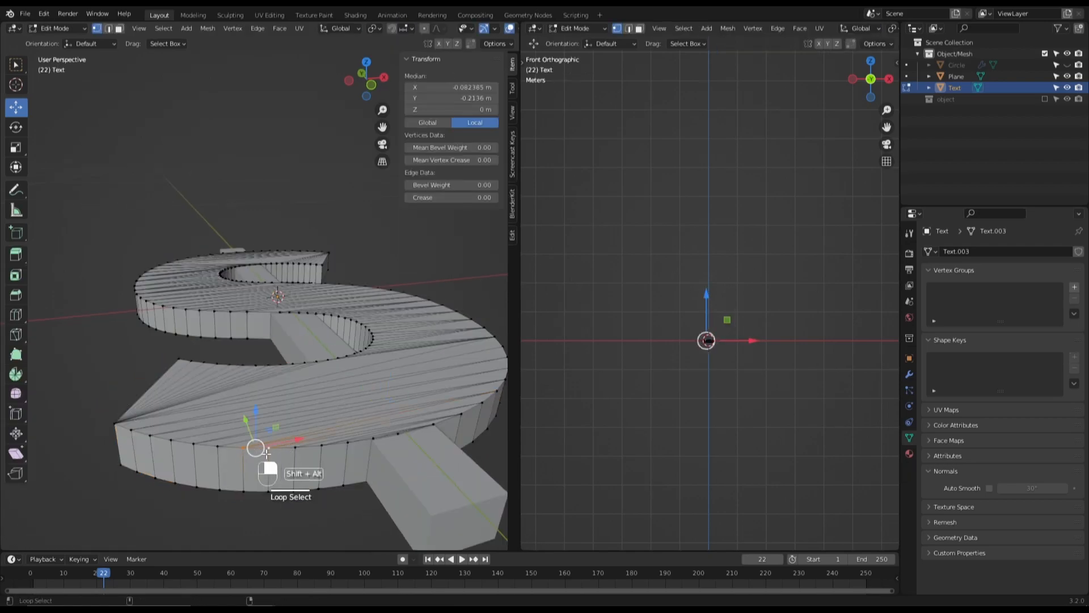
{"action": "left_click", "coordinate": [238, 448], "text": "alt+shift"}
{"action": "scroll", "coordinate": [266, 434], "scroll_direction": "down", "scroll_amount": 3}
{"action": "key", "text": "Tab"}
Step: Return to the top view and delete the S letter, leaving only the vertical bar
{"action": "key", "text": "grave"}
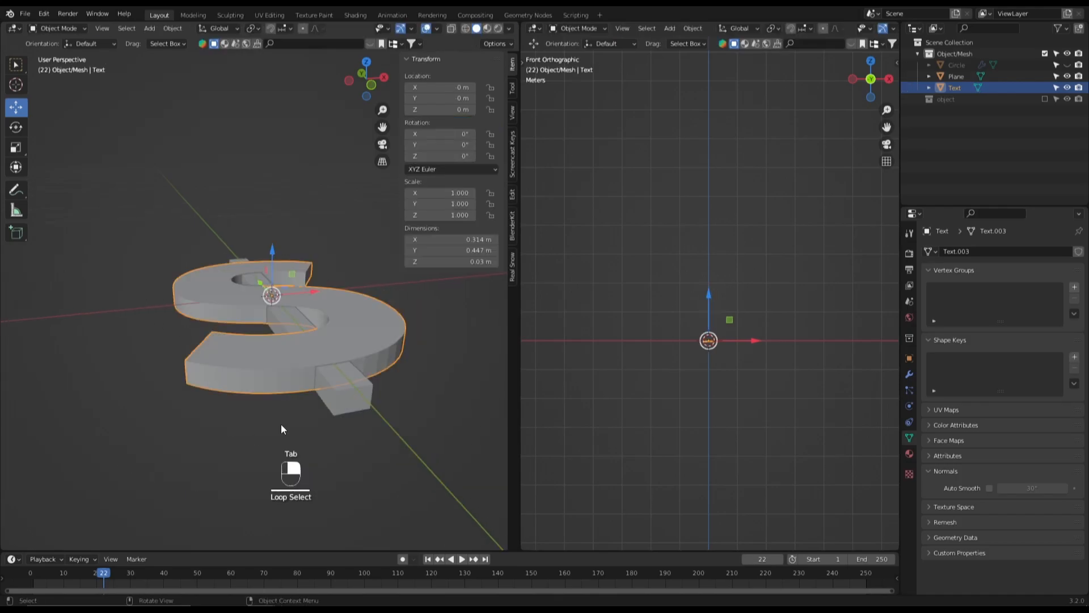
{"action": "left_click", "coordinate": [288, 301]}
{"action": "middle_click_drag", "start_coordinate": [301, 354], "coordinate": [295, 336], "text": "shift"}
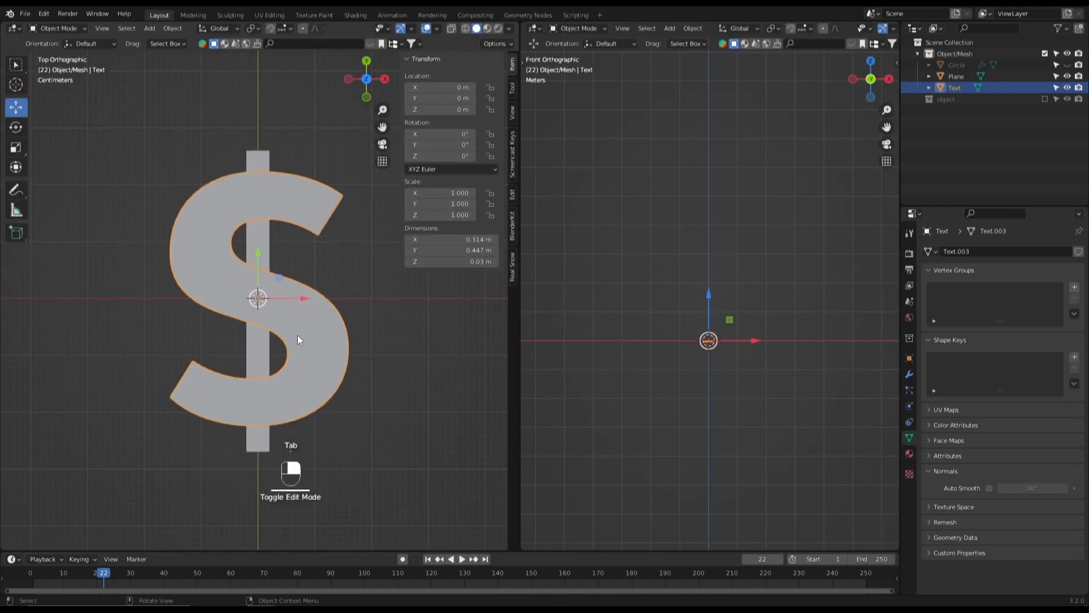
{"action": "key", "text": "x"}
{"action": "key", "text": "x"}
{"action": "left_click", "coordinate": [254, 338]}
Step: Add a new text object at the world origin
{"action": "key", "text": "shift+a"}
{"action": "mouse_move", "coordinate": [271, 342]}
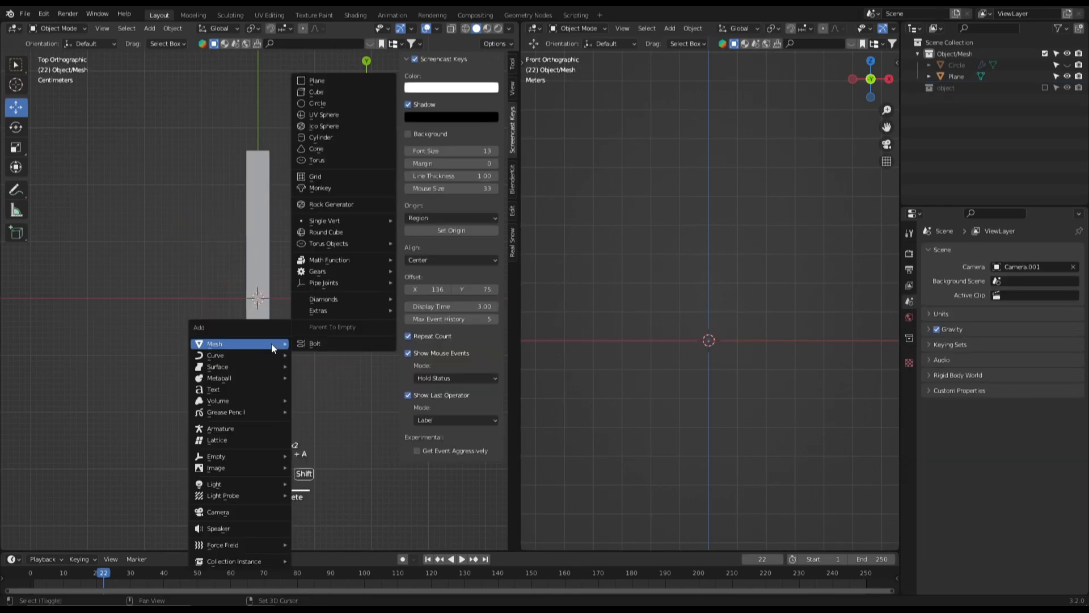
{"action": "left_click", "coordinate": [236, 389]}
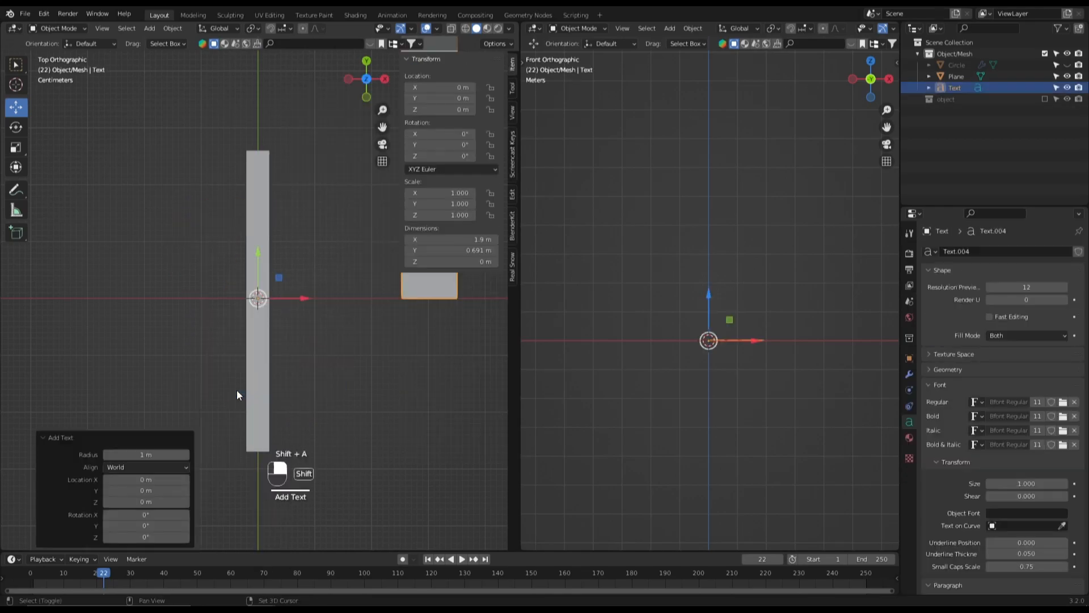
{"action": "scroll", "coordinate": [281, 377], "scroll_direction": "down", "scroll_amount": 5}
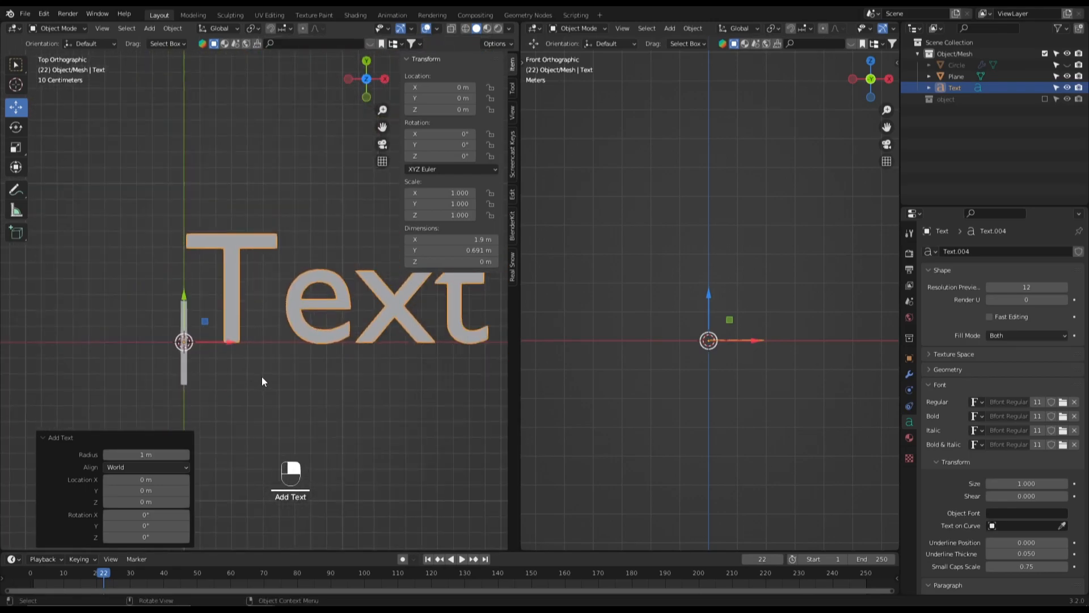
Step: Replace the default wording of the text object with the single letter "s" and leave text editing
{"action": "key", "text": "Tab"}
{"action": "key", "text": "BackSpace"}
{"action": "key", "text": "BackSpace"}
{"action": "key", "text": "BackSpace"}
{"action": "key", "text": "BackSpace"}
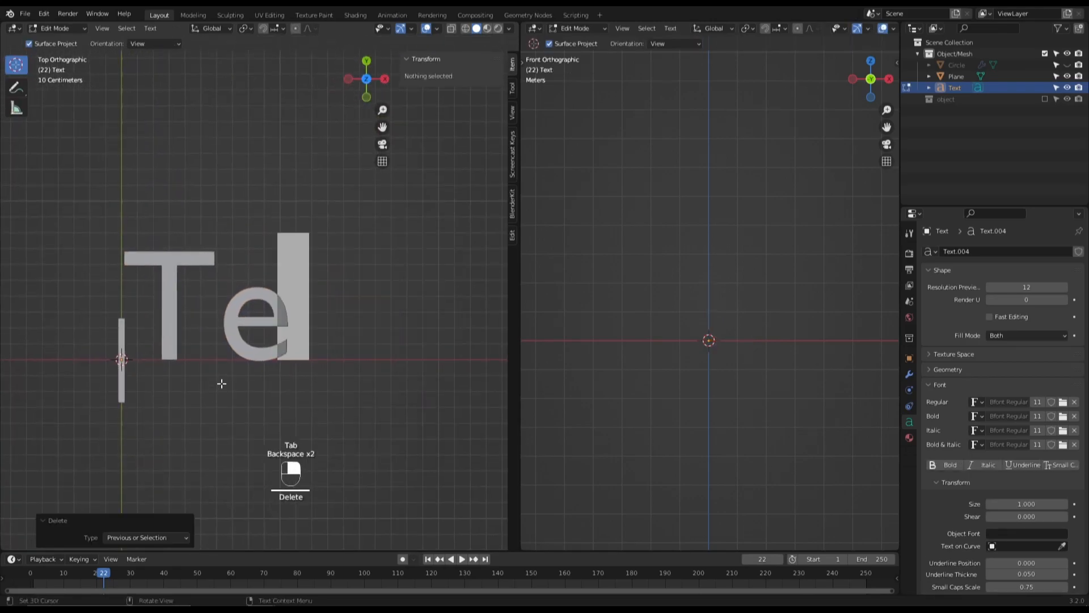
{"action": "type", "text": "s"}
{"action": "key", "text": "Tab"}
{"action": "middle_click_drag", "start_coordinate": [202, 365], "coordinate": [285, 340]}
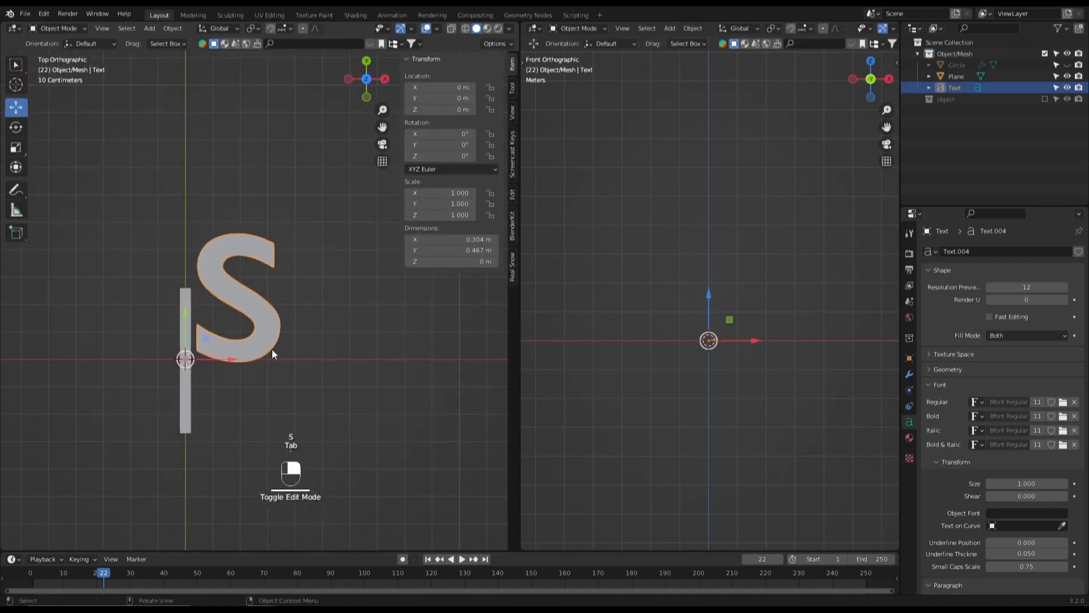
{"action": "scroll", "coordinate": [284, 344], "scroll_direction": "up", "scroll_amount": 4}
Step: Set the letter's origin to its geometry
{"action": "right_click", "coordinate": [309, 281]}
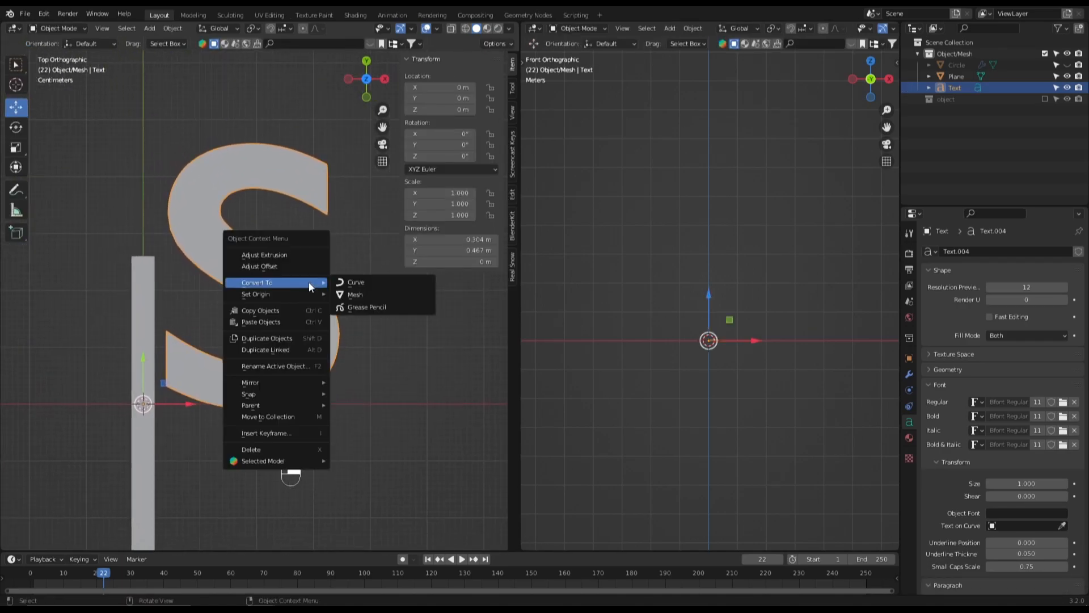
{"action": "left_click", "coordinate": [173, 27]}
{"action": "mouse_move", "coordinate": [227, 53]}
{"action": "left_click", "coordinate": [283, 64]}
{"action": "middle_click_drag", "start_coordinate": [269, 281], "coordinate": [298, 266], "text": "shift"}
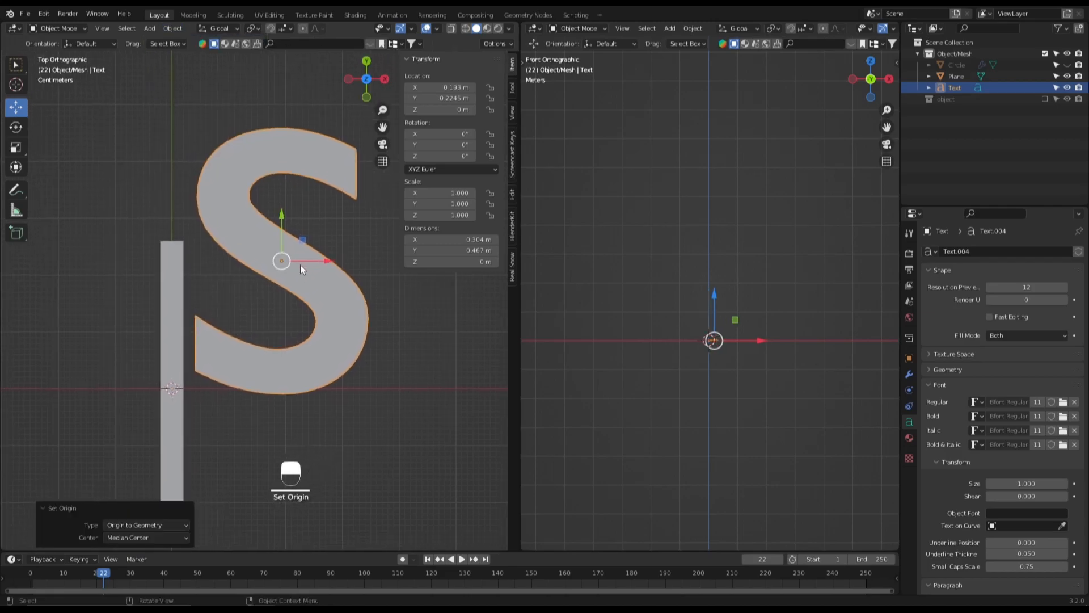
Step: Try the Arial Rounded MT Bold font as the letter's regular font, and unlink it
{"action": "left_click", "coordinate": [1068, 402]}
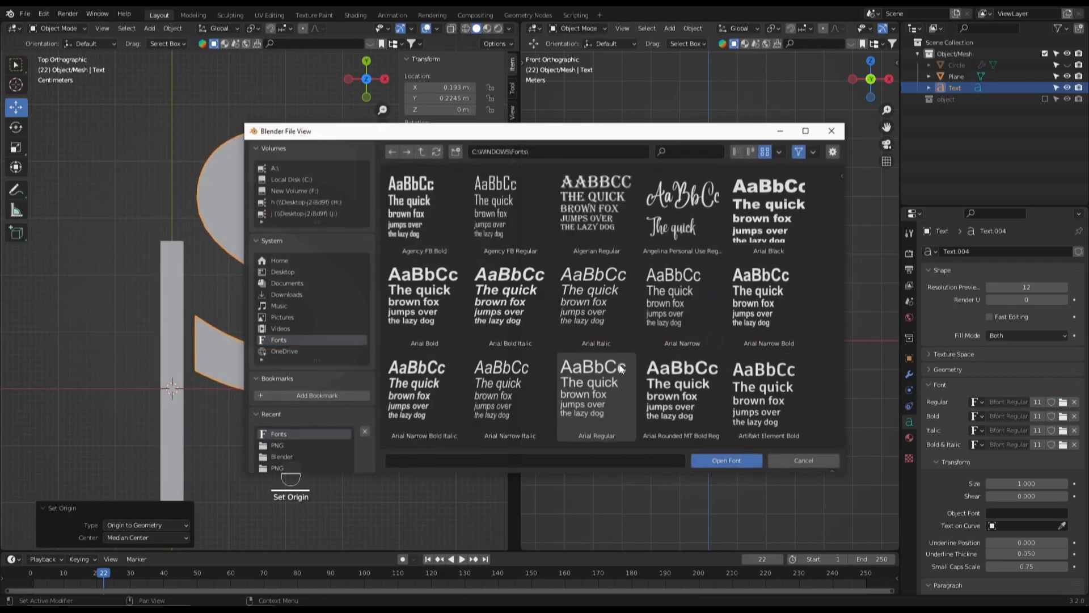
{"action": "left_click", "coordinate": [681, 329]}
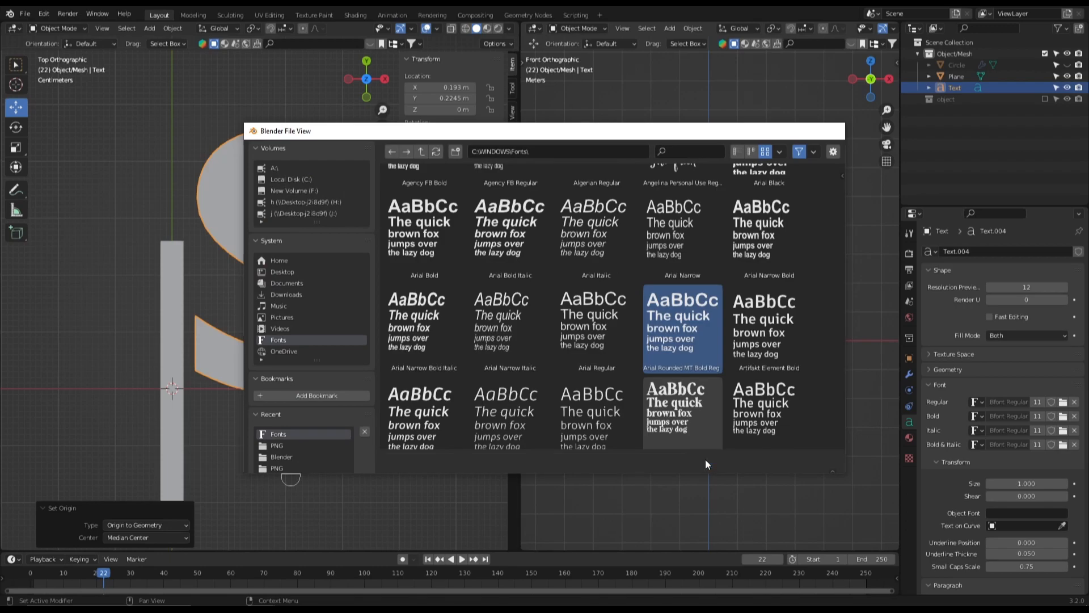
{"action": "left_click", "coordinate": [706, 458]}
{"action": "left_click", "coordinate": [1074, 402]}
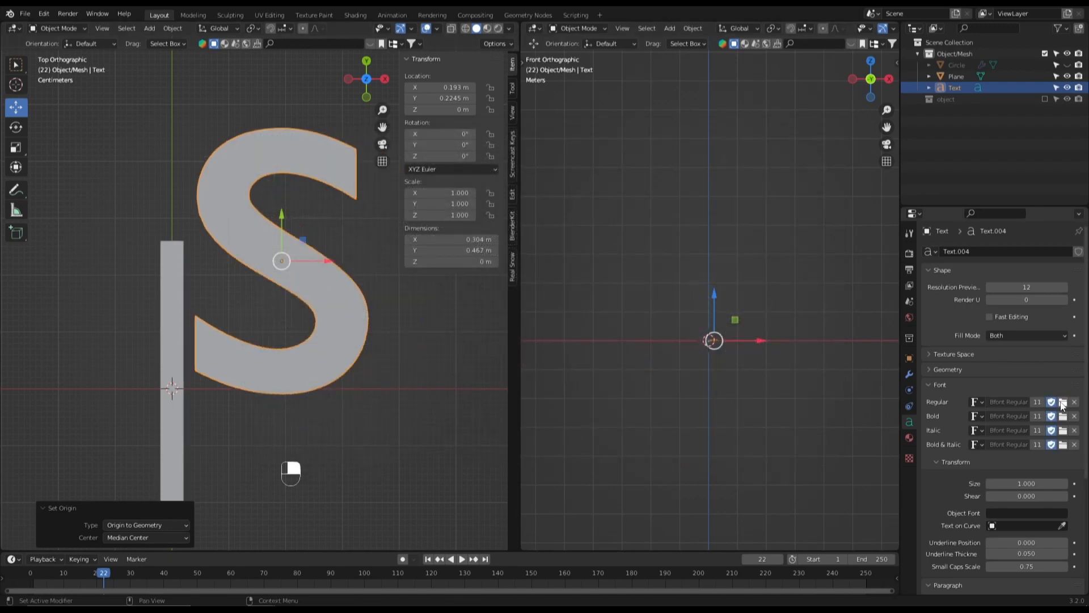
Step: Load Bw Modelica Bold from the Windows fonts folder as the letter's regular font
{"action": "left_click", "coordinate": [1063, 401]}
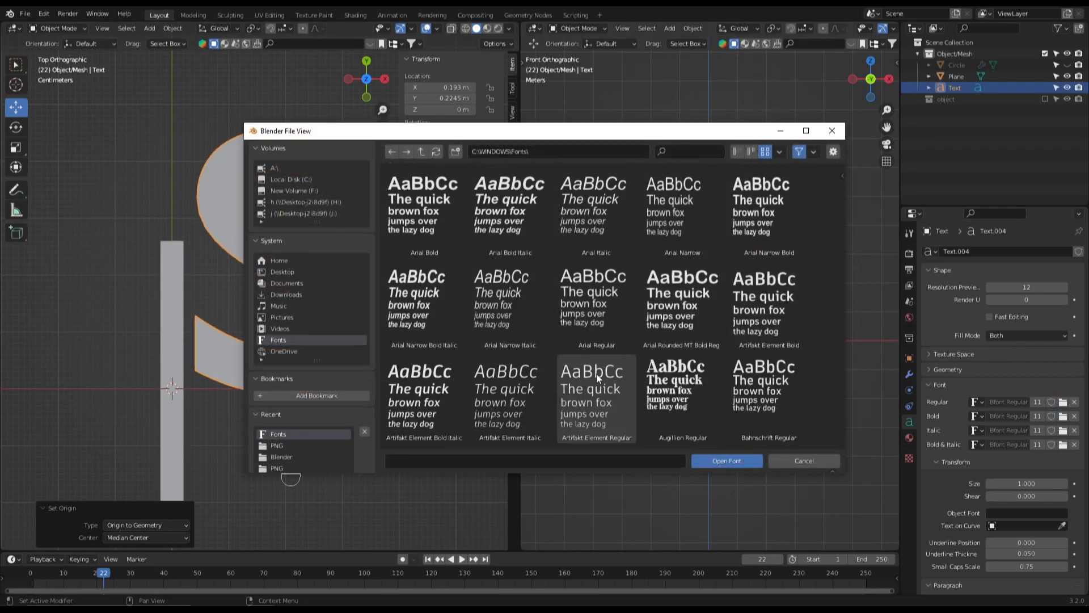
{"action": "scroll", "coordinate": [591, 379], "scroll_direction": "up", "scroll_amount": 2}
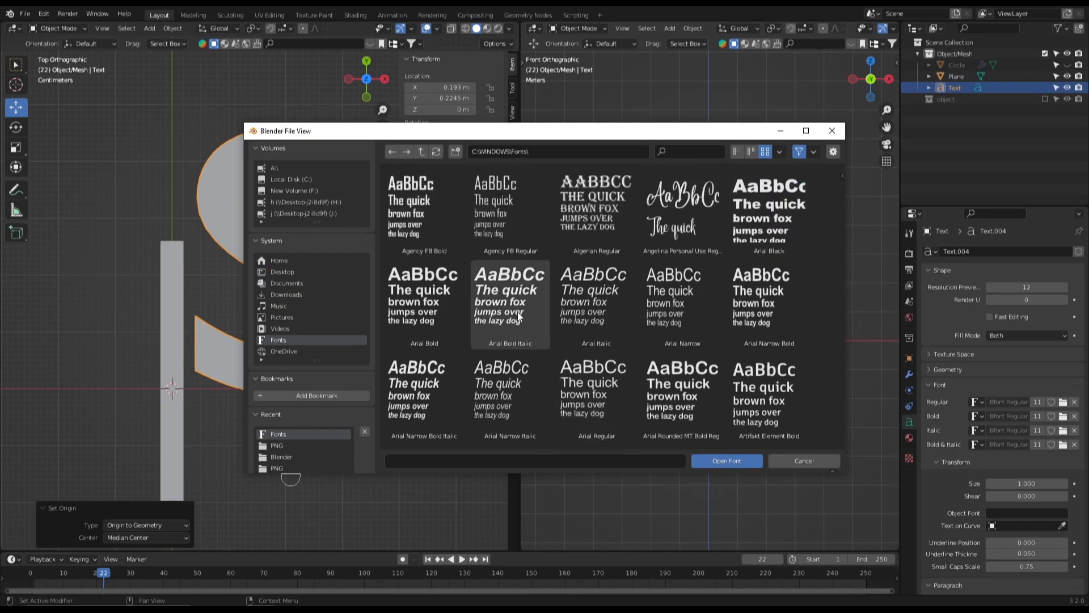
{"action": "scroll", "coordinate": [592, 371], "scroll_direction": "down", "scroll_amount": 5}
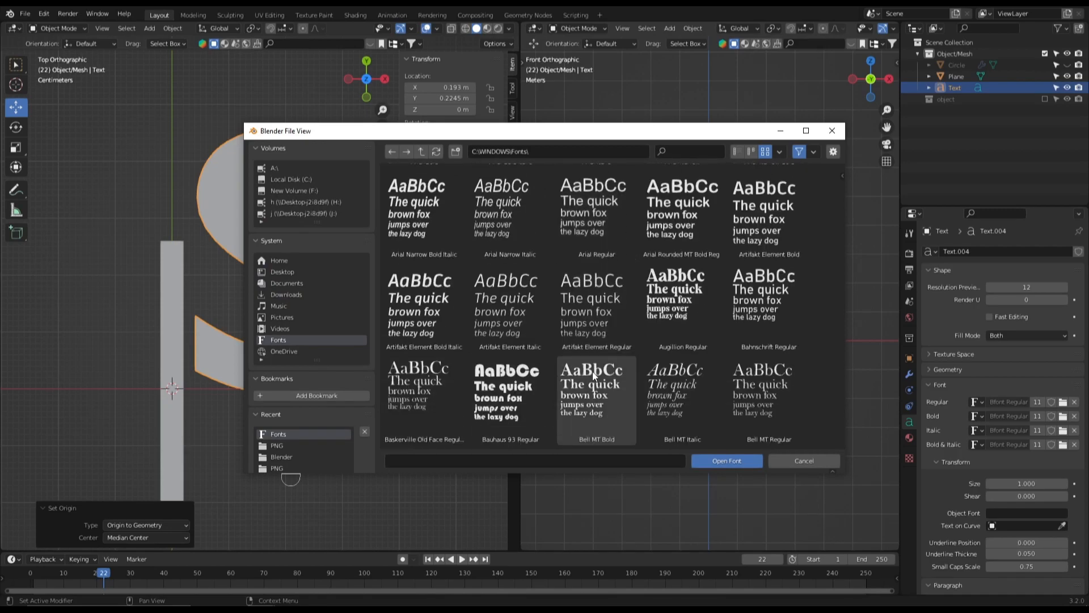
{"action": "scroll", "coordinate": [544, 360], "scroll_direction": "down", "scroll_amount": 6}
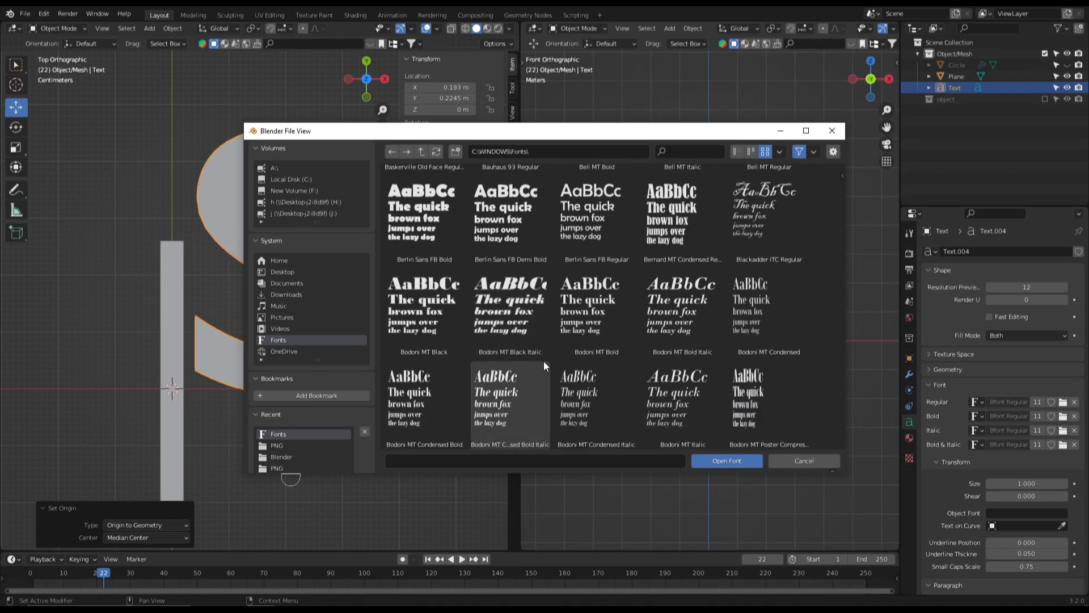
{"action": "scroll", "coordinate": [544, 359], "scroll_direction": "down", "scroll_amount": 7}
{"action": "left_click", "coordinate": [527, 325]}
{"action": "left_click", "coordinate": [713, 460]}
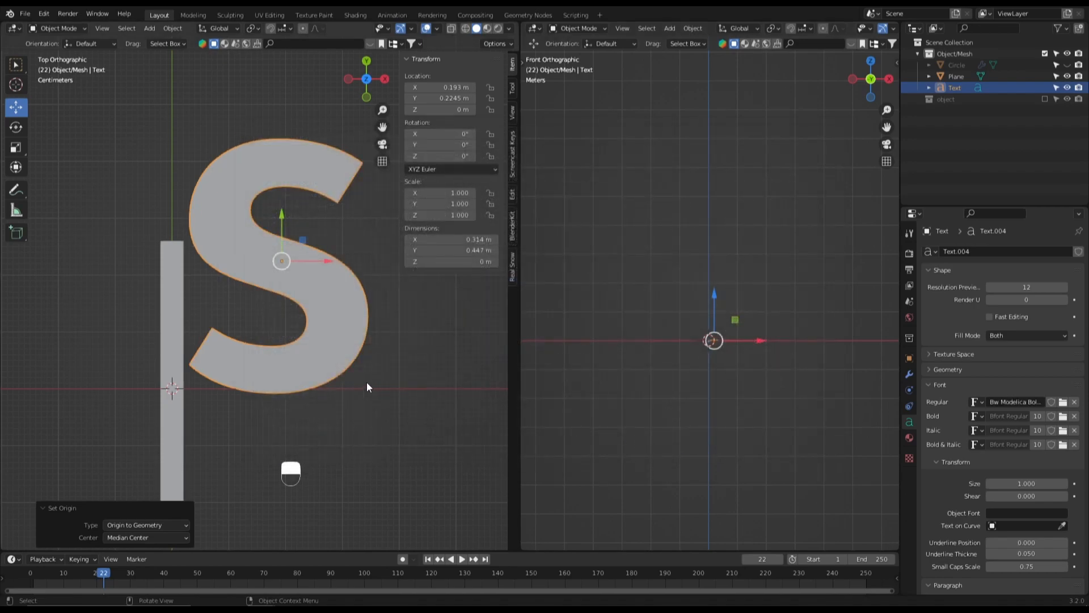
Step: Center the letter on the vertical bar by setting its X and Y location to 0 m
{"action": "middle_click_drag", "start_coordinate": [372, 381], "coordinate": [411, 332], "text": "shift"}
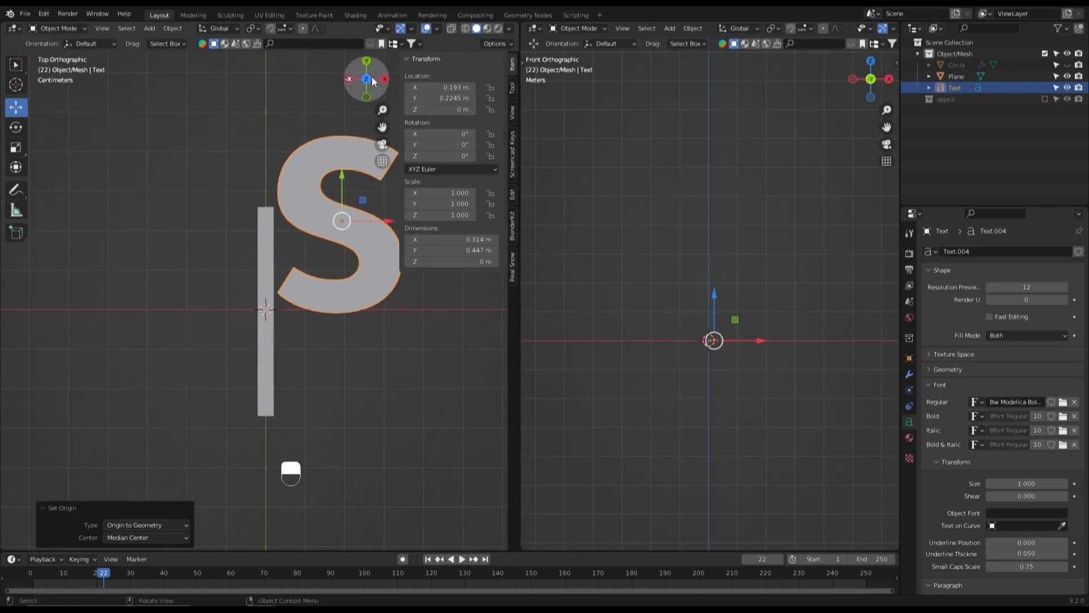
{"action": "type", "text": "0"}
{"action": "key", "text": "Return"}
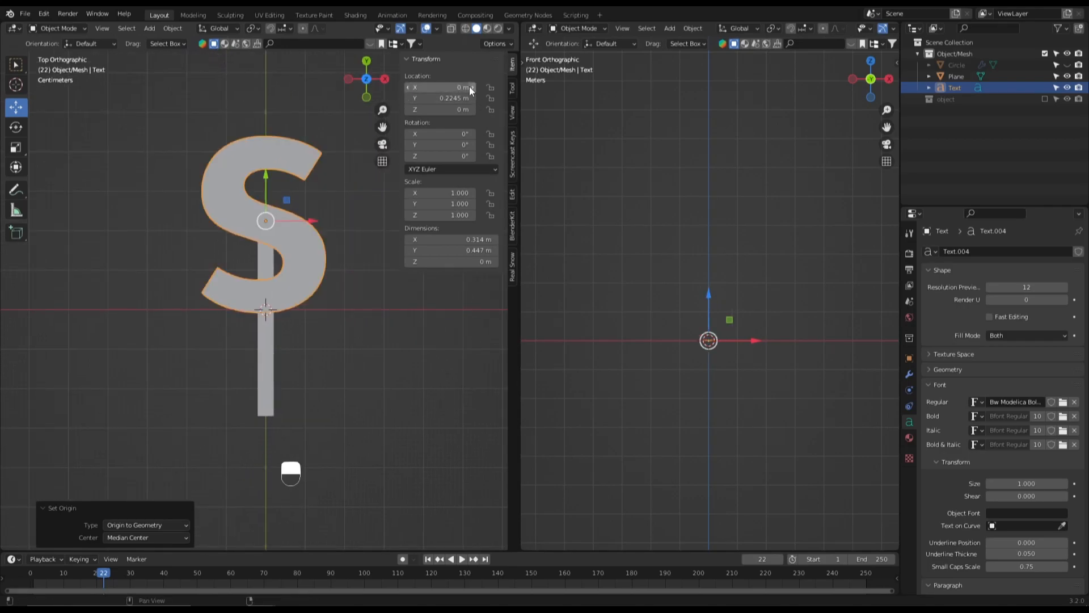
{"action": "left_click", "coordinate": [443, 97]}
{"action": "type", "text": "0"}
{"action": "key", "text": "Return"}
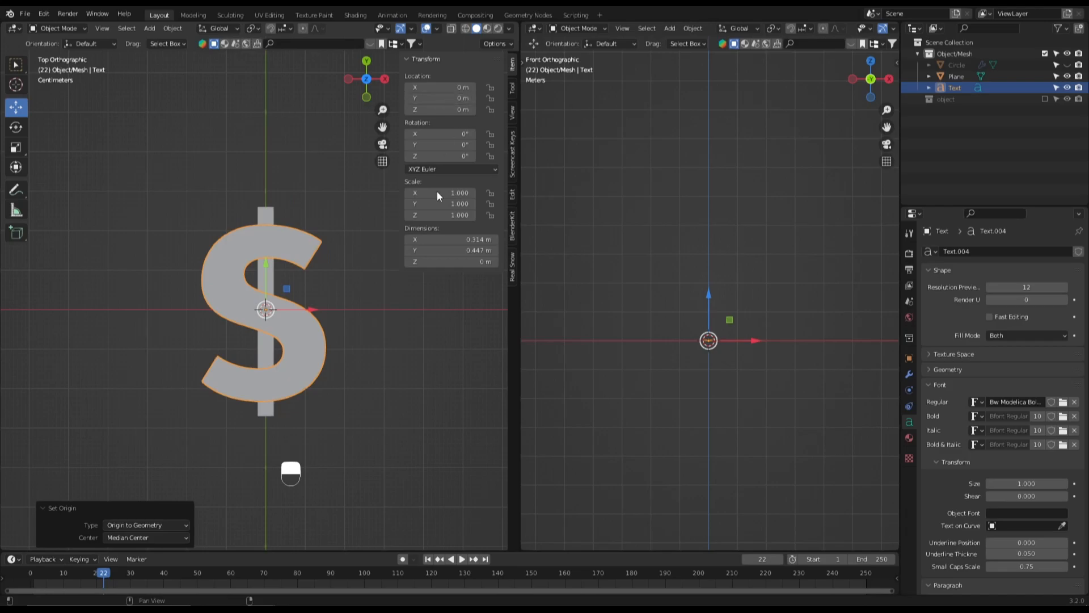
Step: Examine the ends of the vertical bar where they extend past the letter S
{"action": "left_click", "coordinate": [417, 290]}
{"action": "scroll", "coordinate": [373, 288], "scroll_direction": "up", "scroll_amount": 4}
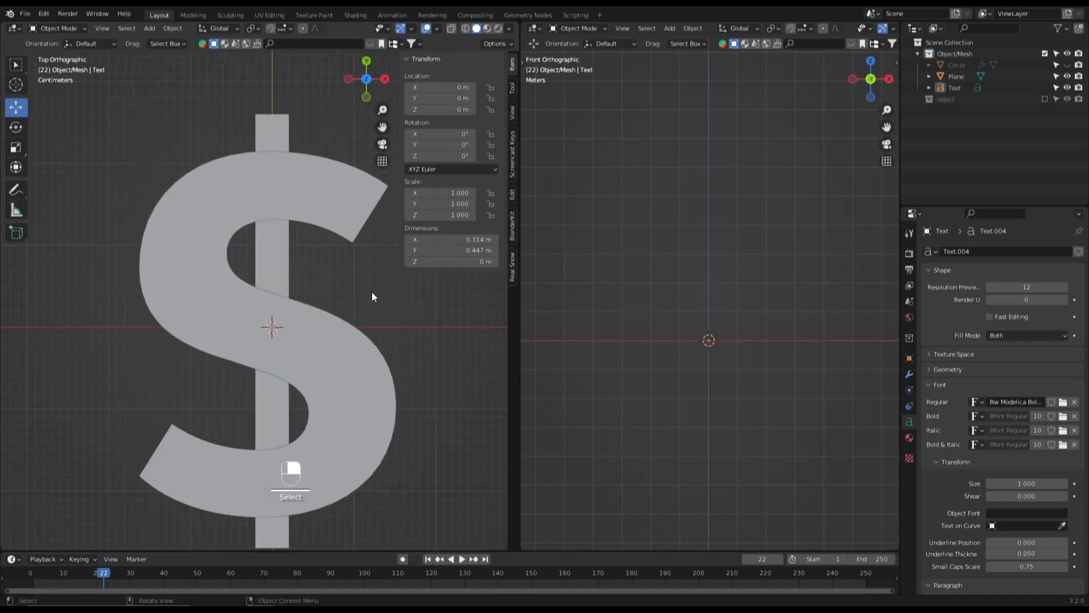
{"action": "middle_click_drag", "start_coordinate": [372, 296], "coordinate": [364, 214], "text": "shift"}
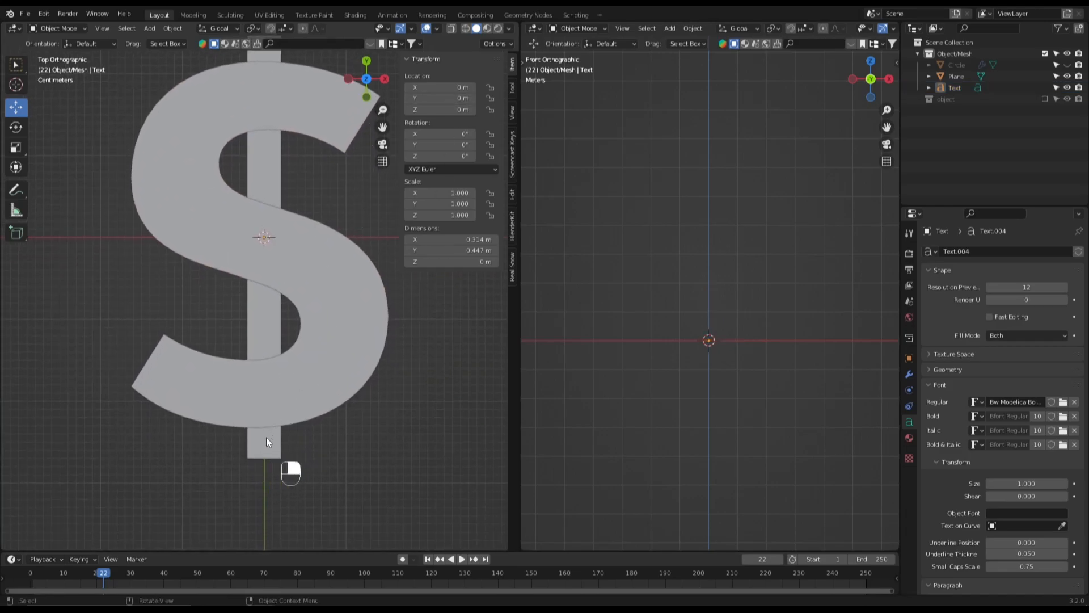
{"action": "scroll", "coordinate": [267, 440], "scroll_direction": "up", "scroll_amount": 7}
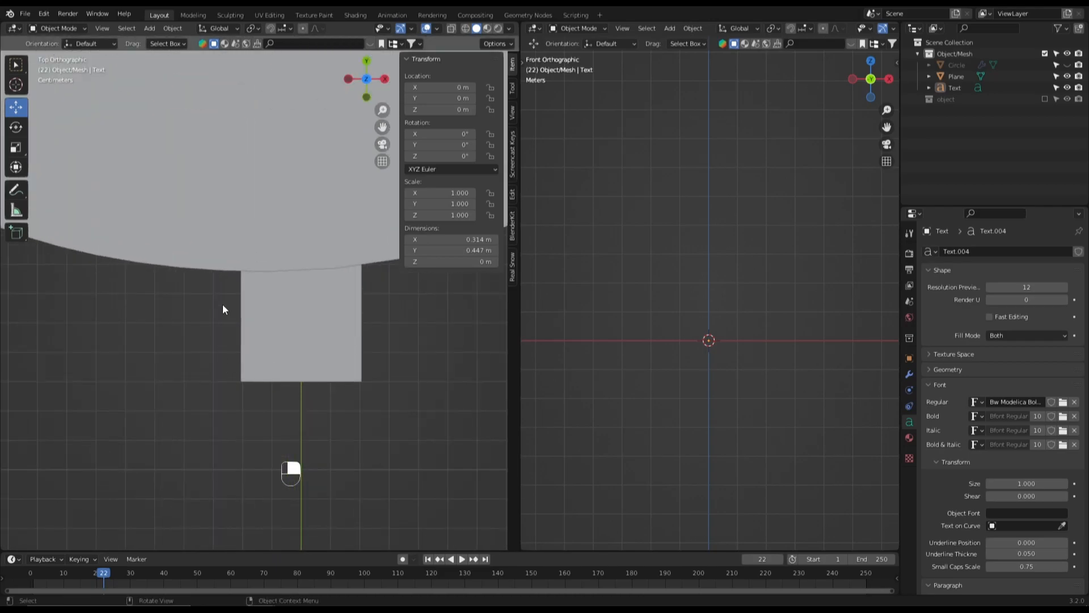
{"action": "scroll", "coordinate": [237, 287], "scroll_direction": "down", "scroll_amount": 6}
{"action": "scroll", "coordinate": [275, 326], "scroll_direction": "up", "scroll_amount": 6}
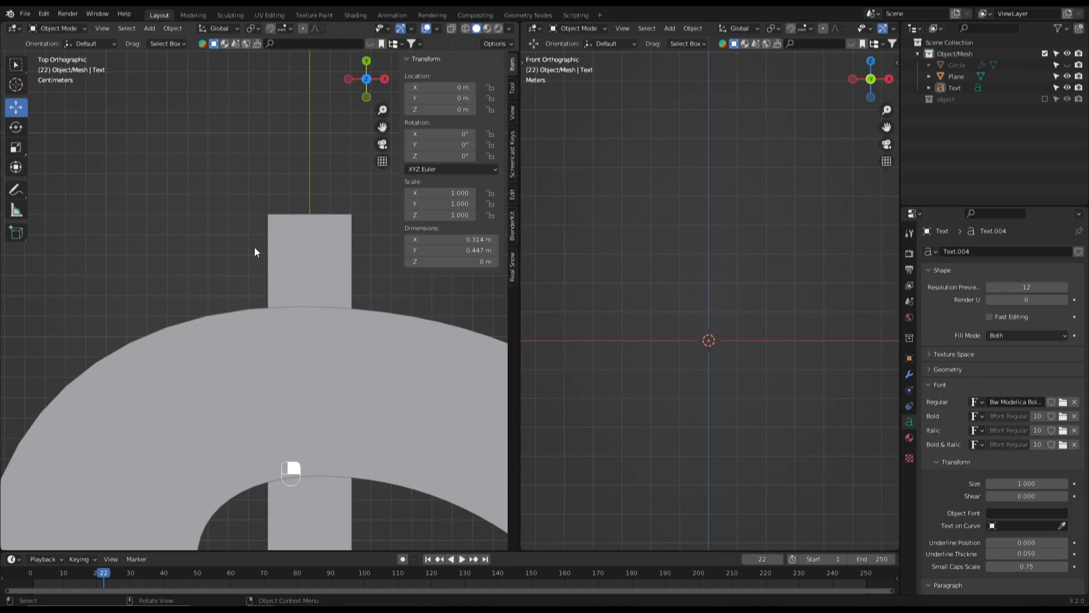
{"action": "scroll", "coordinate": [268, 258], "scroll_direction": "down", "scroll_amount": 9}
{"action": "scroll", "coordinate": [284, 282], "scroll_direction": "up", "scroll_amount": 3}
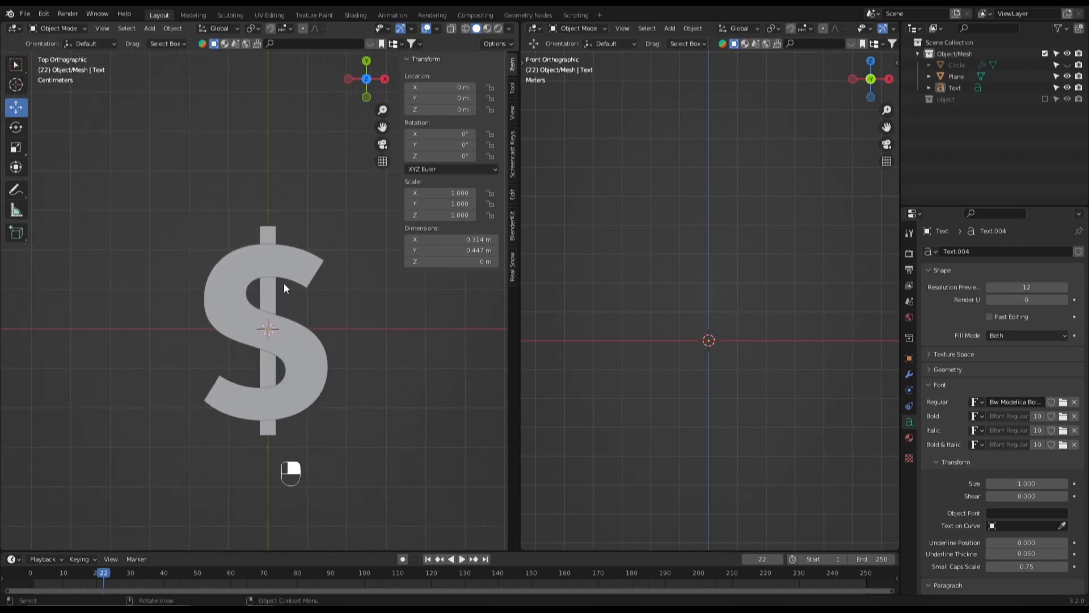
{"action": "scroll", "coordinate": [286, 332], "scroll_direction": "down", "scroll_amount": 3}
Step: Extrude the letter S by 0.02 m to give it thickness
{"action": "left_click", "coordinate": [295, 342]}
{"action": "key", "text": "grave"}
{"action": "left_click", "coordinate": [366, 340]}
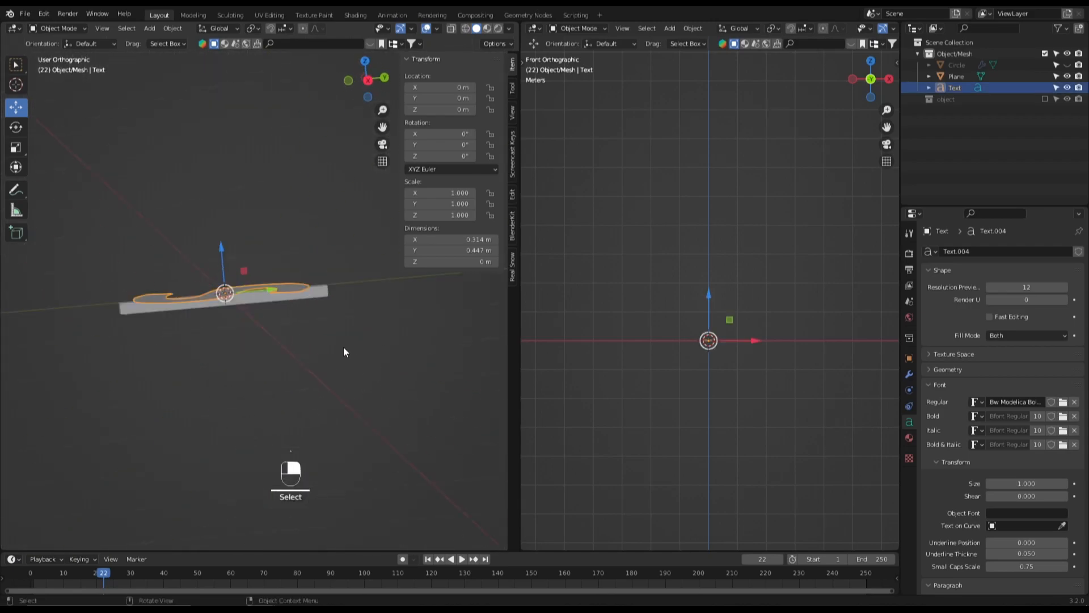
{"action": "middle_click_drag", "start_coordinate": [245, 348], "coordinate": [317, 361]}
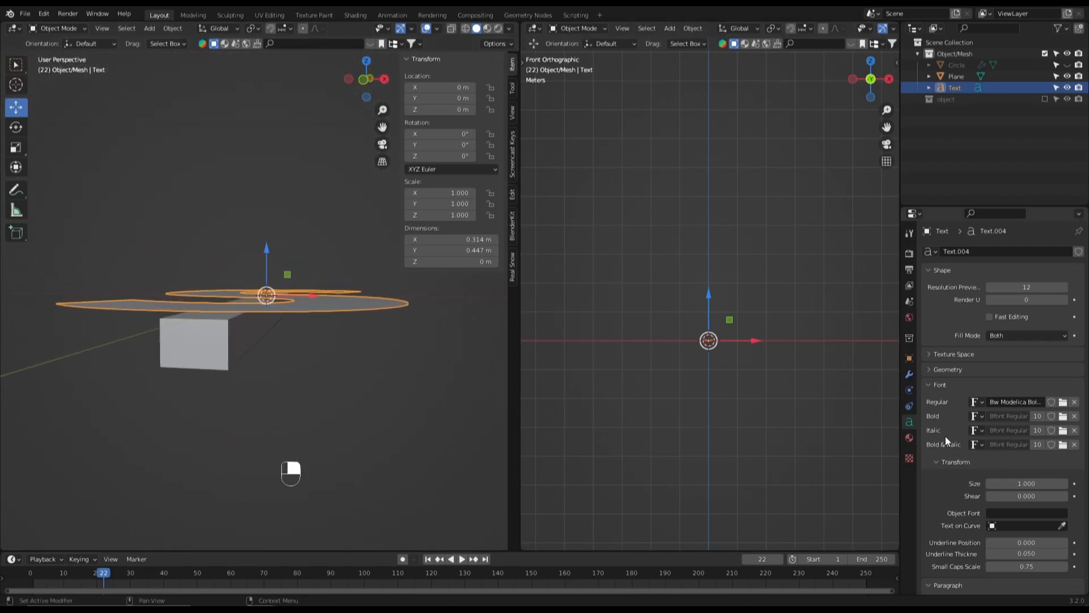
{"action": "left_click", "coordinate": [944, 371]}
{"action": "scroll", "coordinate": [947, 377], "scroll_direction": "down", "scroll_amount": 2}
{"action": "left_click_drag", "start_coordinate": [1021, 428], "coordinate": [1055, 428]}
{"action": "right_click", "coordinate": [1055, 428]}
{"action": "left_click_drag", "start_coordinate": [1027, 353], "coordinate": [1033, 353]}
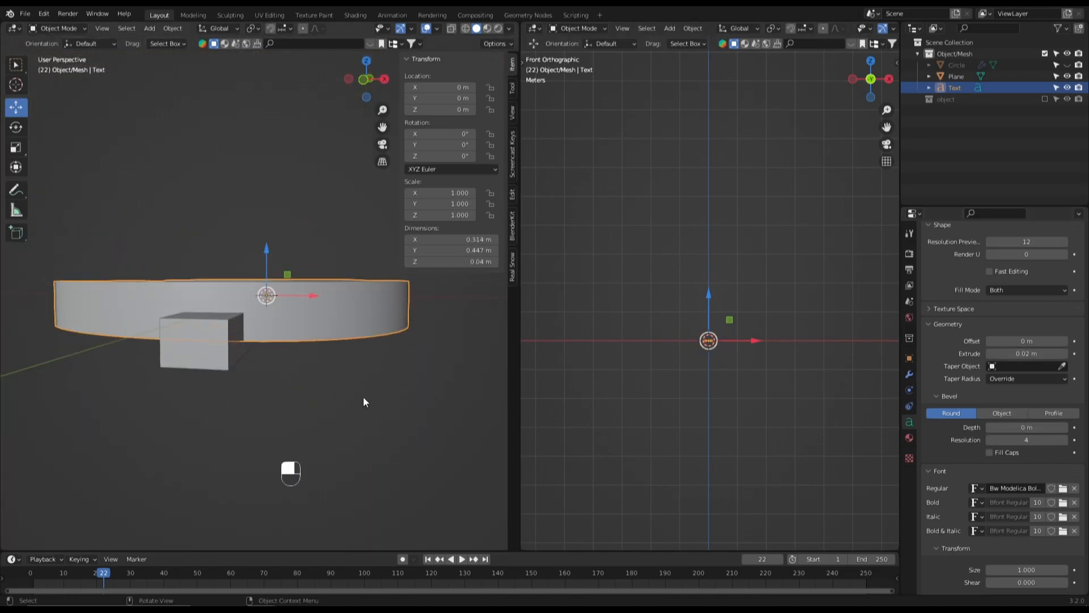
Step: Lower the letter S along Z by about 0.015 m so the bar sits within its thickness
{"action": "key", "text": "grave"}
{"action": "left_click", "coordinate": [219, 318]}
{"action": "scroll", "coordinate": [274, 309], "scroll_direction": "up", "scroll_amount": 3}
{"action": "left_click_drag", "start_coordinate": [297, 263], "coordinate": [297, 293]}
{"action": "scroll", "coordinate": [355, 322], "scroll_direction": "up", "scroll_amount": 3}
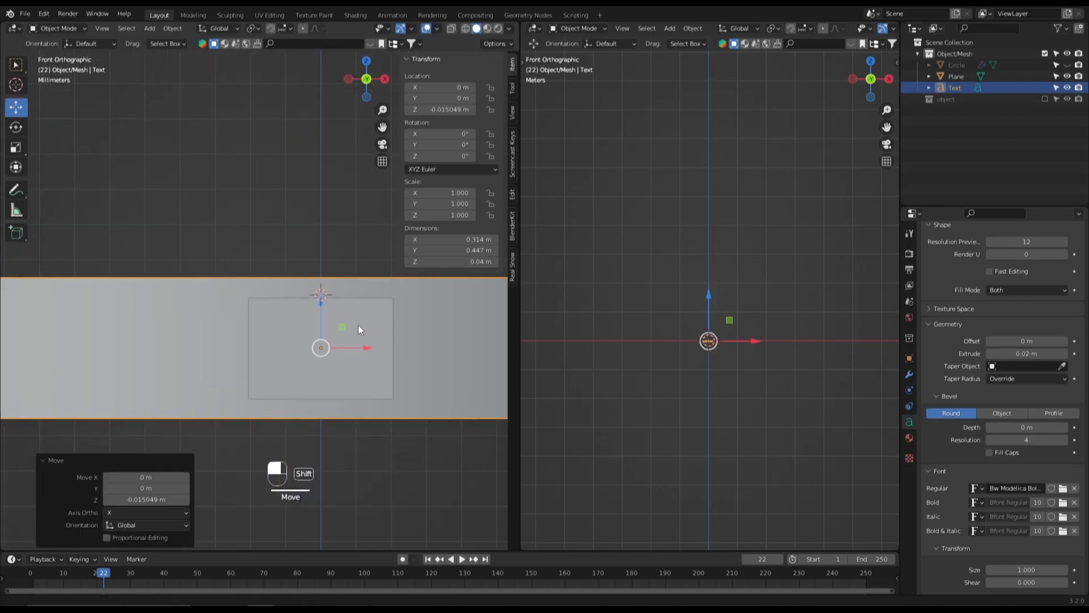
{"action": "middle_click_drag", "start_coordinate": [391, 359], "coordinate": [390, 422]}
{"action": "scroll", "coordinate": [380, 375], "scroll_direction": "down", "scroll_amount": 3}
{"action": "scroll", "coordinate": [389, 422], "scroll_direction": "down", "scroll_amount": 4}
{"action": "middle_click_drag", "start_coordinate": [353, 368], "coordinate": [350, 291]}
{"action": "scroll", "coordinate": [349, 345], "scroll_direction": "down", "scroll_amount": 3}
{"action": "key", "text": "grave"}
{"action": "left_click", "coordinate": [167, 217]}
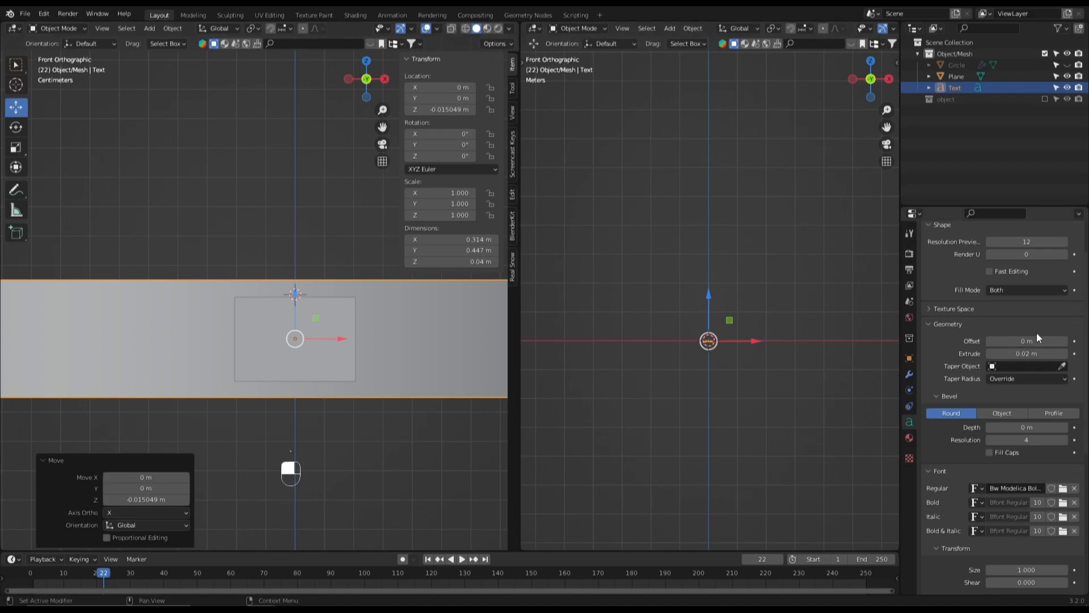
Step: Try an extrusion of 0.01 m on the letter S, and return it to 0.02 m
{"action": "left_click_drag", "start_coordinate": [1034, 353], "coordinate": [1030, 353]}
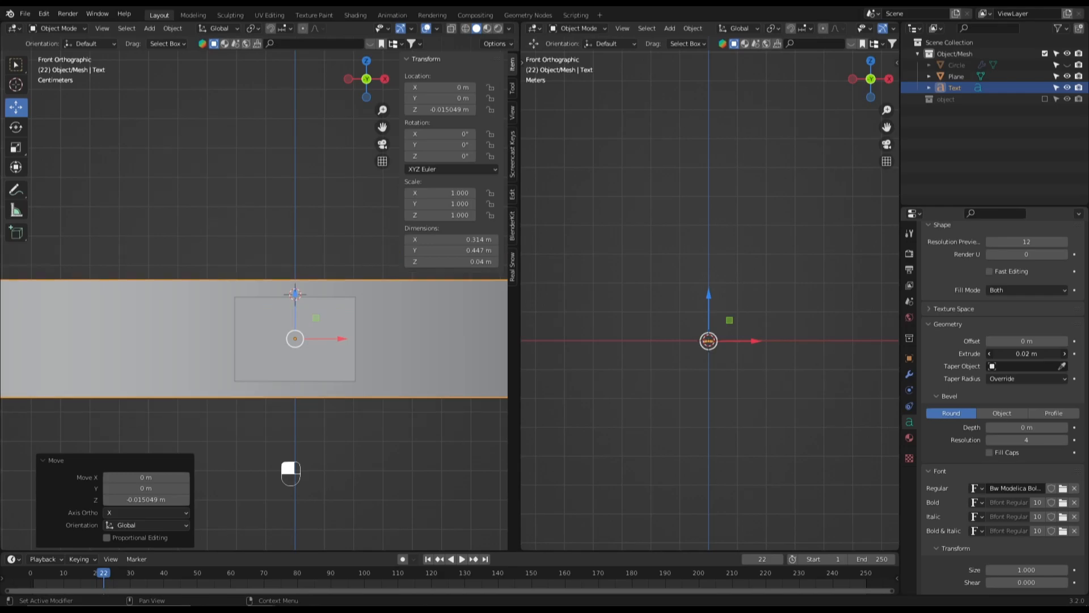
{"action": "left_click", "coordinate": [990, 354]}
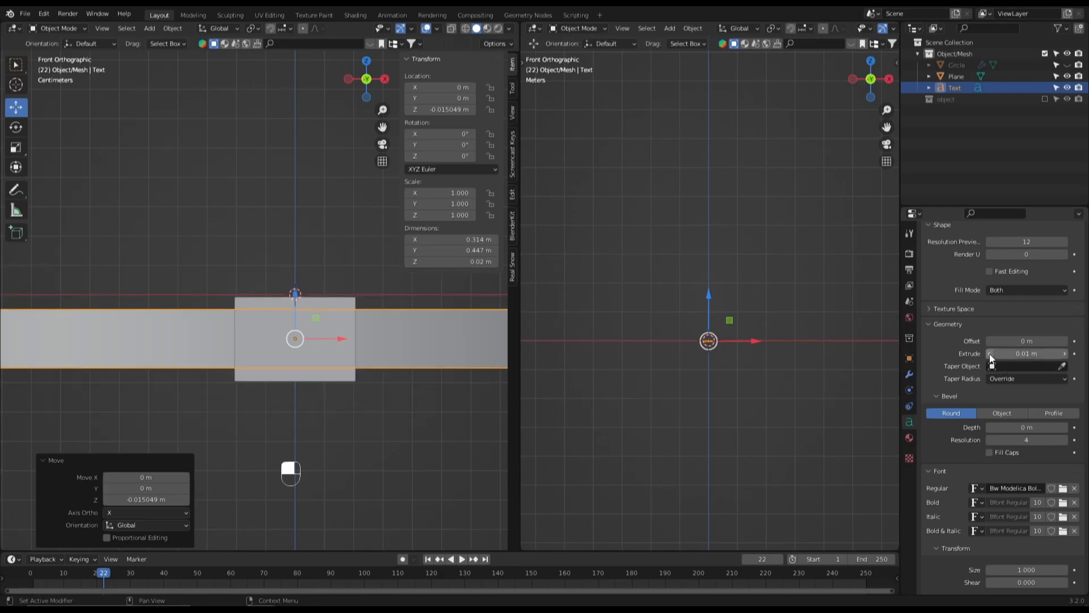
{"action": "left_click", "coordinate": [1065, 354]}
Step: Inspect the extruded letter and bar from several angles and from above
{"action": "scroll", "coordinate": [335, 393], "scroll_direction": "down", "scroll_amount": 4}
{"action": "left_click", "coordinate": [332, 373]}
{"action": "middle_click_drag", "start_coordinate": [332, 373], "coordinate": [335, 391]}
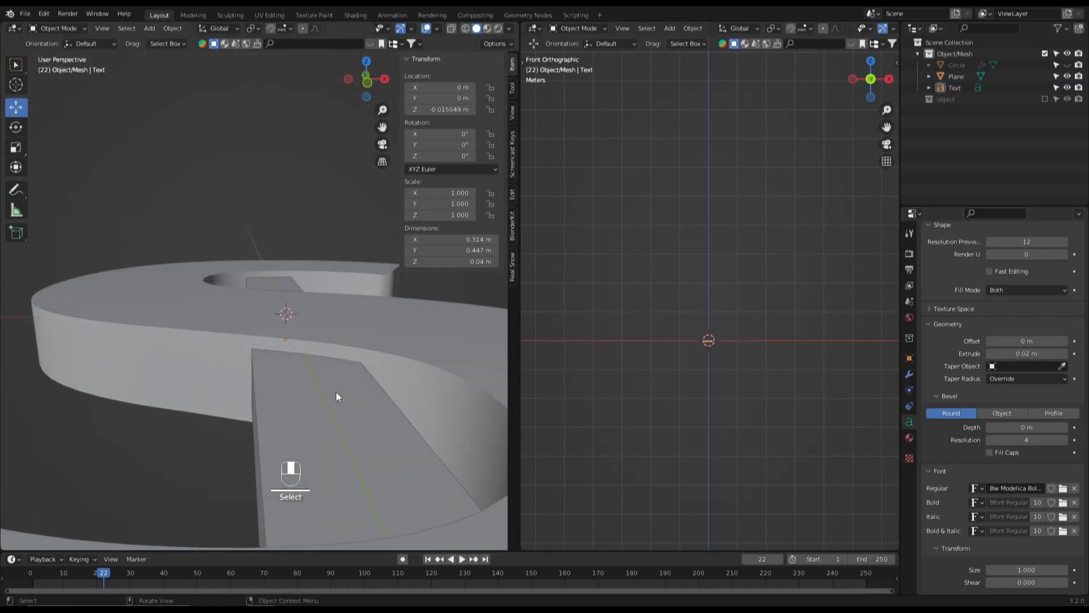
{"action": "scroll", "coordinate": [336, 392], "scroll_direction": "down", "scroll_amount": 2}
{"action": "scroll", "coordinate": [344, 367], "scroll_direction": "down", "scroll_amount": 3}
{"action": "key", "text": "KP_7"}
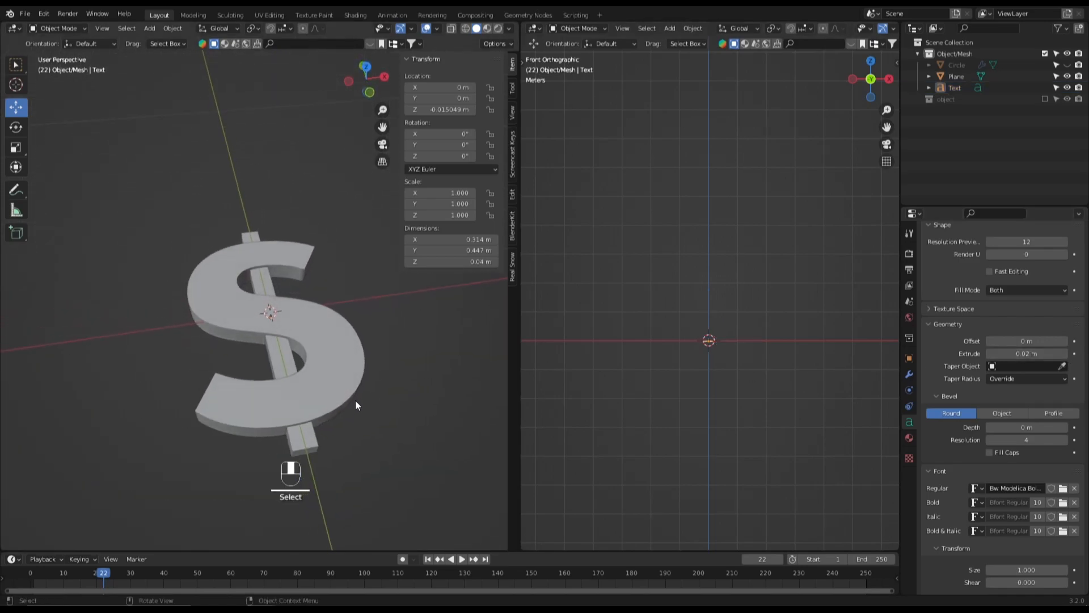
{"action": "scroll", "coordinate": [358, 289], "scroll_direction": "up", "scroll_amount": 3}
{"action": "scroll", "coordinate": [335, 360], "scroll_direction": "up", "scroll_amount": 5}
{"action": "middle_click_drag", "start_coordinate": [334, 363], "coordinate": [315, 288]}
{"action": "scroll", "coordinate": [316, 285], "scroll_direction": "down", "scroll_amount": 4}
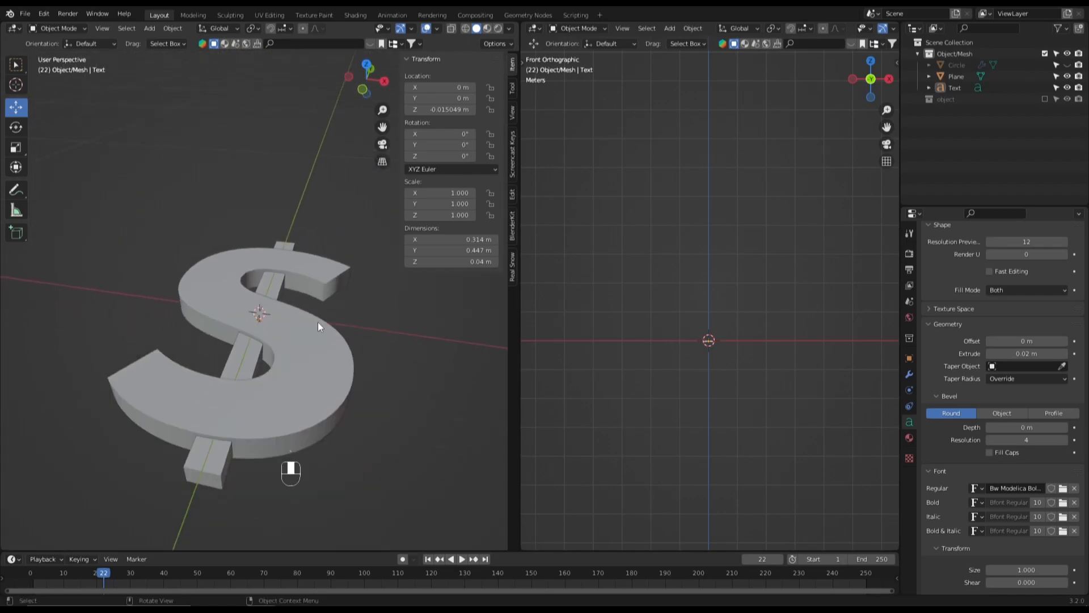
{"action": "key", "text": "grave"}
{"action": "key", "text": "KP_7"}
{"action": "scroll", "coordinate": [260, 176], "scroll_direction": "up", "scroll_amount": 3}
{"action": "left_click", "coordinate": [309, 350]}
{"action": "right_click", "coordinate": [312, 349]}
{"action": "mouse_move", "coordinate": [311, 346]}
{"action": "left_click", "coordinate": [363, 286]}
Step: Unhide the coin disc so it shows together with the dollar sign
{"action": "middle_click_drag", "start_coordinate": [363, 286], "coordinate": [328, 373]}
{"action": "left_click", "coordinate": [307, 373]}
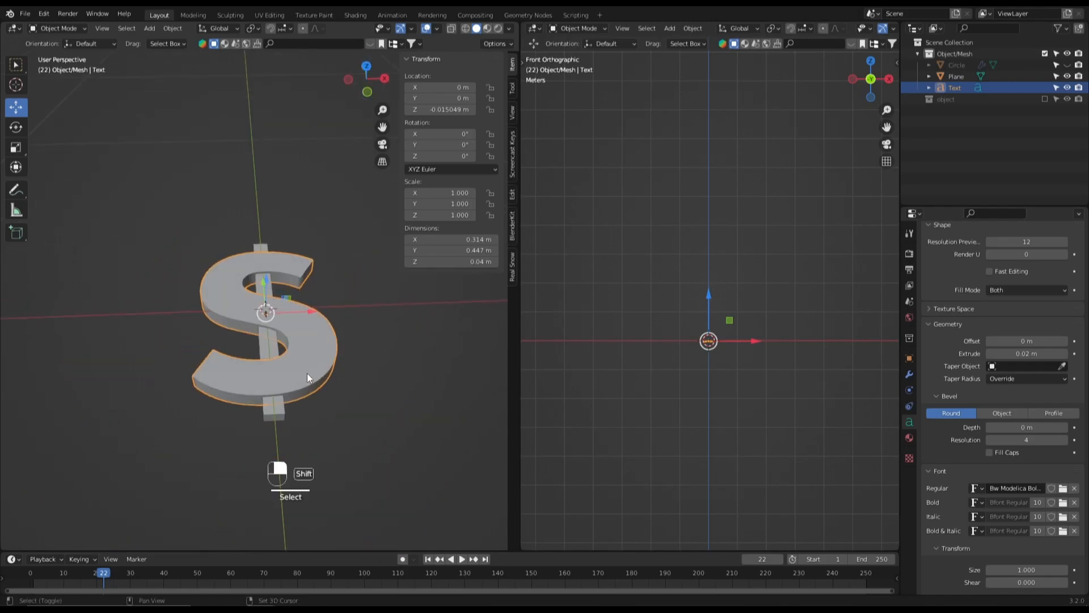
{"action": "left_click", "coordinate": [264, 349], "text": "alt"}
{"action": "key", "text": "alt+h"}
{"action": "scroll", "coordinate": [357, 425], "scroll_direction": "down", "scroll_amount": 5}
{"action": "middle_click_drag", "start_coordinate": [326, 323], "coordinate": [348, 293]}
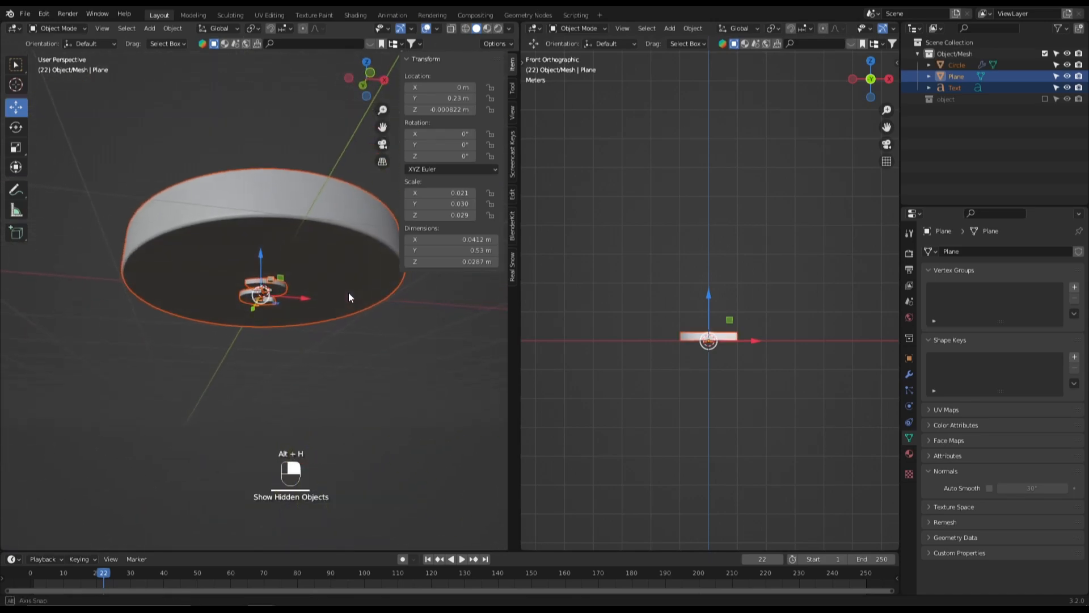
{"action": "left_click_drag", "start_coordinate": [262, 274], "coordinate": [261, 232]}
{"action": "right_click", "coordinate": [261, 233]}
Step: Select the letter S and the bar together, and raise them along Z toward the coin's recessed face
{"action": "left_click", "coordinate": [252, 293]}
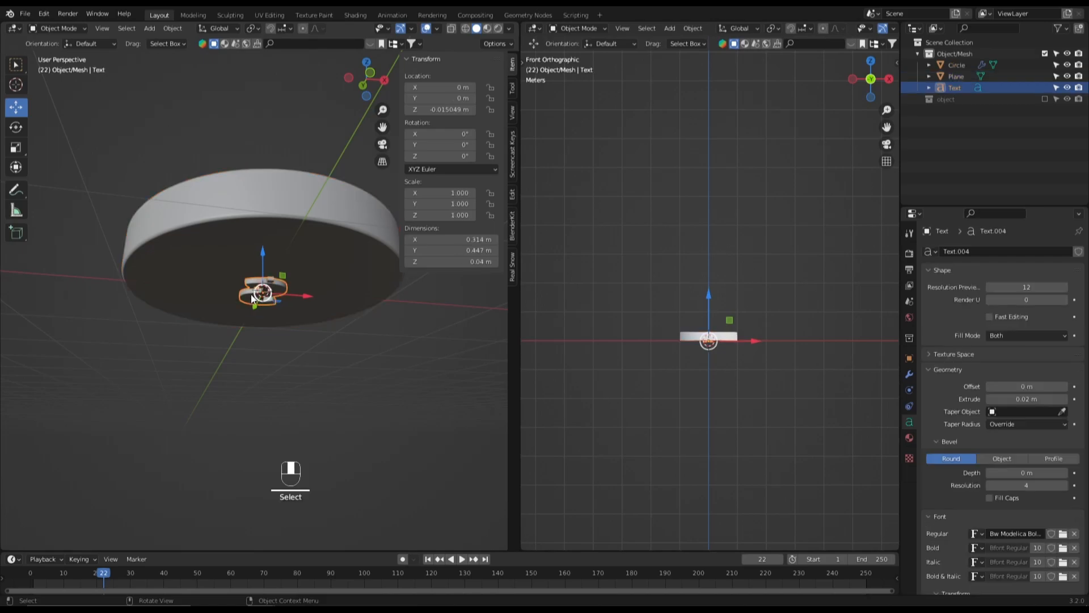
{"action": "scroll", "coordinate": [258, 299], "scroll_direction": "up", "scroll_amount": 4}
{"action": "left_click", "coordinate": [284, 262], "text": "shift"}
{"action": "middle_click_drag", "start_coordinate": [293, 270], "coordinate": [288, 349]}
{"action": "scroll", "coordinate": [288, 349], "scroll_direction": "down", "scroll_amount": 5}
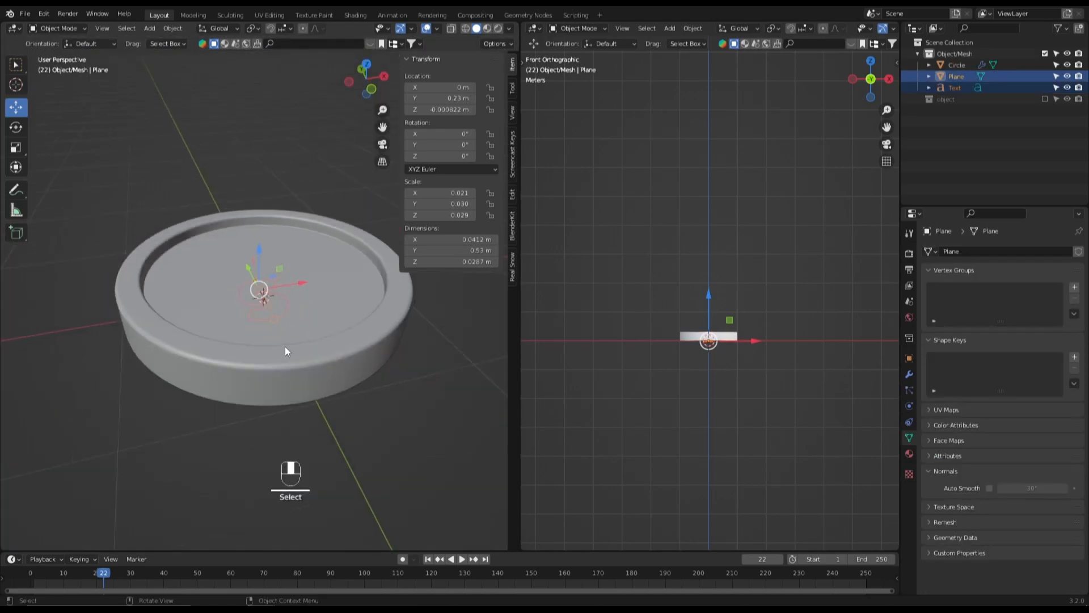
{"action": "left_click_drag", "start_coordinate": [259, 259], "coordinate": [257, 227]}
Step: Scale the letter and bar up uniformly by about 2.351 in the top view
{"action": "key", "text": "grave"}
{"action": "left_click", "coordinate": [243, 146]}
{"action": "scroll", "coordinate": [309, 290], "scroll_direction": "down", "scroll_amount": 4}
{"action": "key", "text": "s"}
{"action": "left_click", "coordinate": [403, 401]}
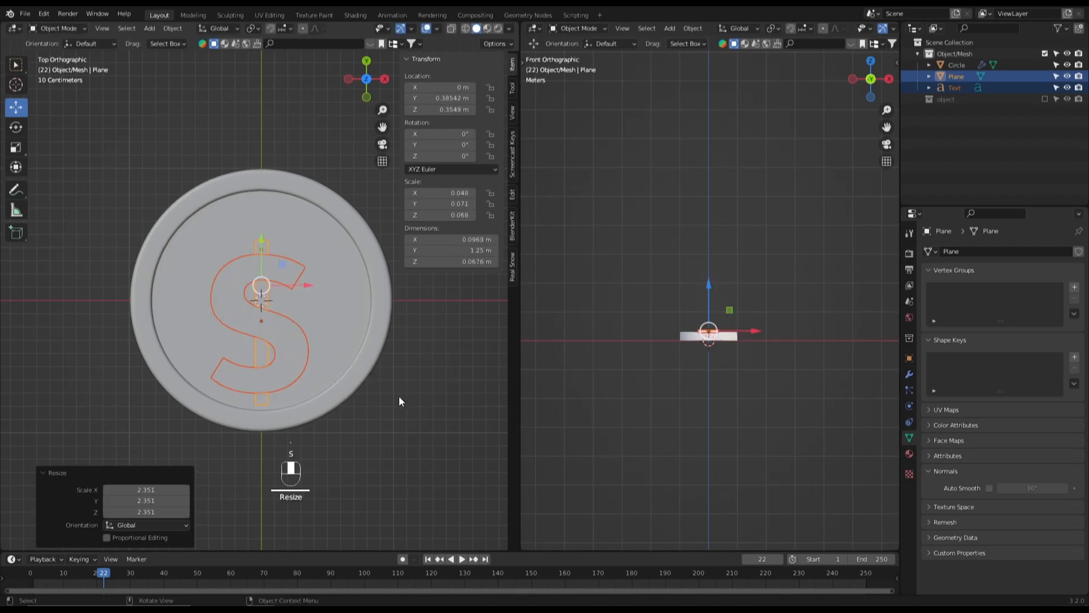
Step: Move the dollar sign along Y toward the coin's center, and set both objects' origins to their geometry
{"action": "scroll", "coordinate": [254, 244], "scroll_direction": "up", "scroll_amount": 3}
{"action": "left_click_drag", "start_coordinate": [263, 252], "coordinate": [254, 178]}
{"action": "left_click", "coordinate": [173, 28]}
{"action": "mouse_move", "coordinate": [191, 53]}
{"action": "scroll", "coordinate": [305, 68], "scroll_direction": "down", "scroll_amount": 2}
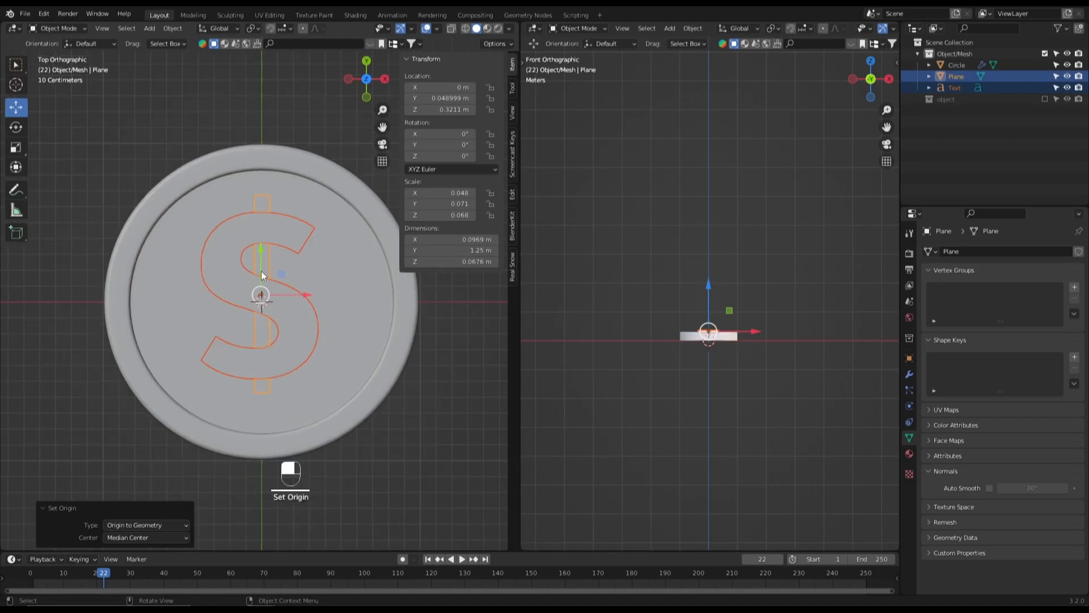
Step: Center the dollar sign on the coin by moving it about -0.05 m in Y, and scale it up by about 1.148
{"action": "left_click_drag", "start_coordinate": [280, 276], "coordinate": [278, 287]}
{"action": "key", "text": "s"}
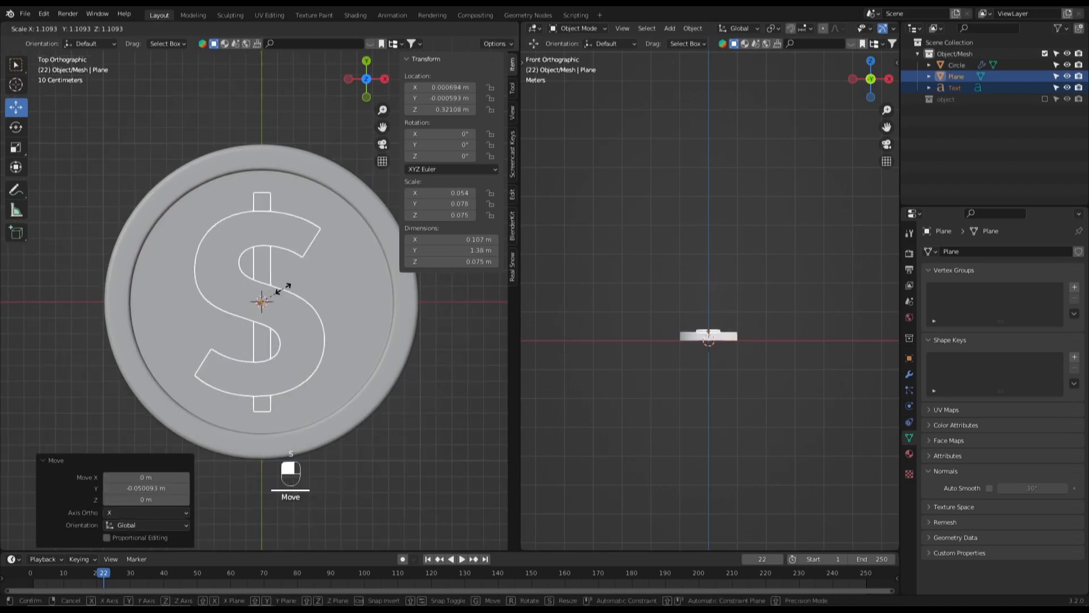
{"action": "left_click", "coordinate": [286, 287]}
Step: Lower the dollar sign along Z by about 0.086 m into the coin's recess, and raise it back about 0.021 m
{"action": "middle_click_drag", "start_coordinate": [287, 298], "coordinate": [288, 193]}
{"action": "scroll", "coordinate": [273, 240], "scroll_direction": "up", "scroll_amount": 3}
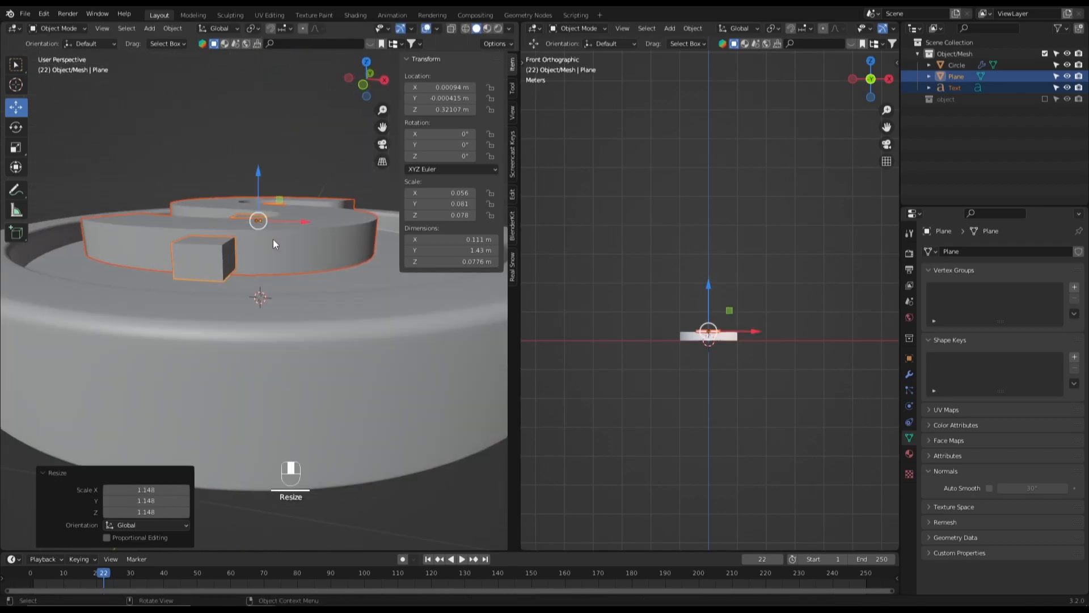
{"action": "left_click_drag", "start_coordinate": [257, 196], "coordinate": [257, 217]}
{"action": "scroll", "coordinate": [257, 217], "scroll_direction": "up", "scroll_amount": 2}
{"action": "mouse_move", "coordinate": [257, 218]}
{"action": "middle_mouse_down"}
{"action": "mouse_move", "coordinate": [257, 233]}
{"action": "mouse_move", "coordinate": [244, 221]}
{"action": "middle_mouse_up"}
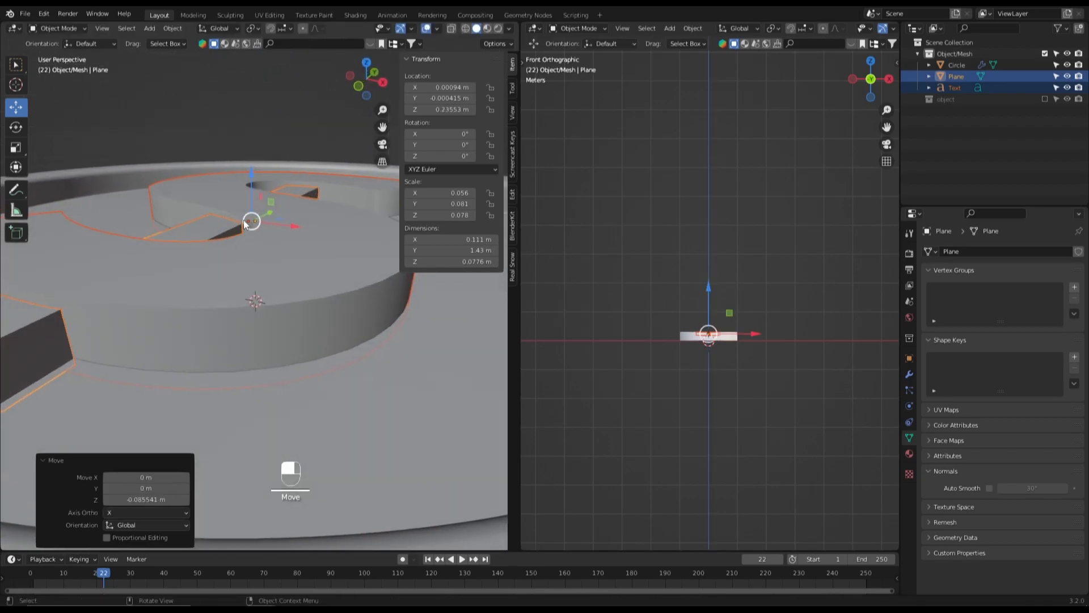
{"action": "left_click_drag", "start_coordinate": [251, 202], "coordinate": [251, 195]}
Step: Examine from the side and above how the dollar sign sits in the coin's recess
{"action": "scroll", "coordinate": [257, 244], "scroll_direction": "down", "scroll_amount": 5}
{"action": "middle_click_drag", "start_coordinate": [258, 249], "coordinate": [284, 285]}
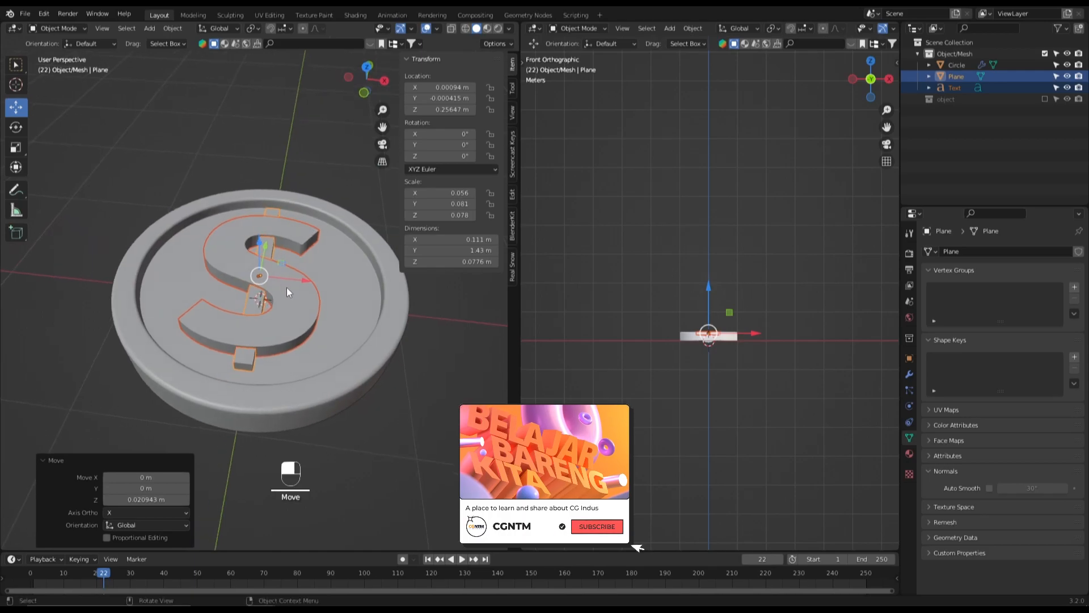
{"action": "middle_click_drag", "start_coordinate": [407, 393], "coordinate": [339, 337]}
{"action": "left_click", "coordinate": [258, 398]}
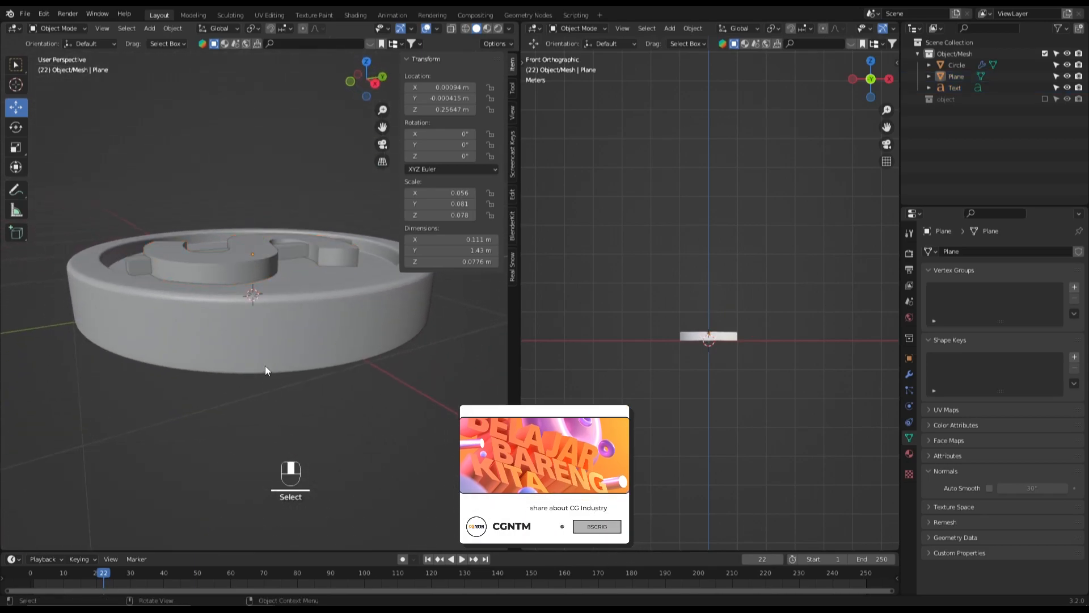
{"action": "middle_click_drag", "start_coordinate": [264, 365], "coordinate": [241, 355]}
{"action": "key", "text": "grave"}
{"action": "left_click", "coordinate": [159, 307]}
{"action": "middle_click_drag", "start_coordinate": [226, 267], "coordinate": [277, 457], "text": "shift"}
{"action": "scroll", "coordinate": [240, 393], "scroll_direction": "up", "scroll_amount": 4}
Step: Lower the letter S and the bar together by about 0.012 m along Z
{"action": "left_click", "coordinate": [239, 453]}
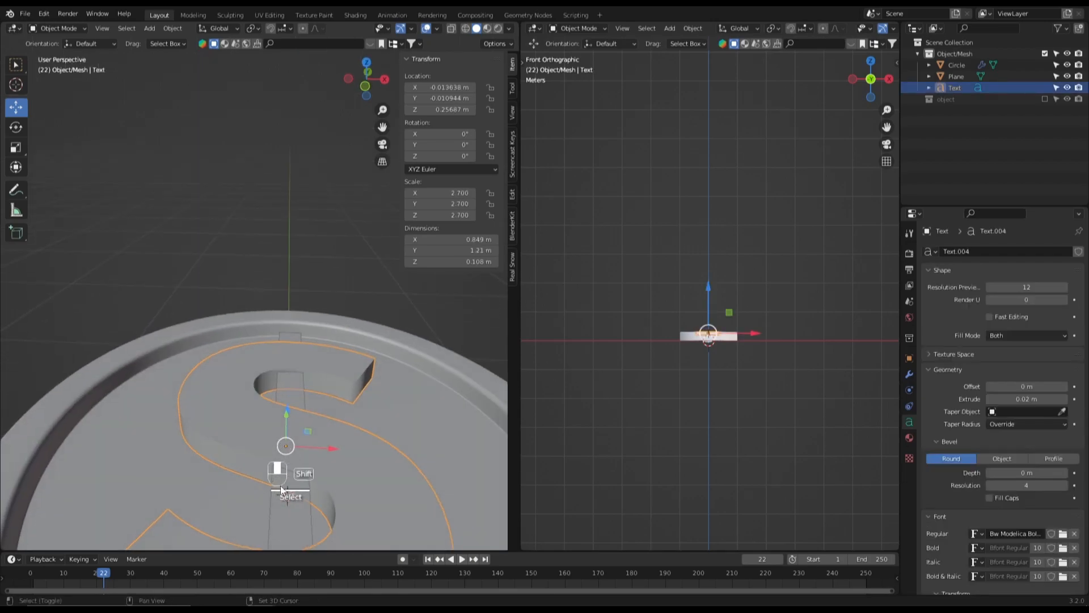
{"action": "left_click", "coordinate": [280, 497], "text": "shift"}
{"action": "key", "text": "grave"}
{"action": "left_click", "coordinate": [190, 380]}
{"action": "scroll", "coordinate": [258, 397], "scroll_direction": "up", "scroll_amount": 6}
{"action": "middle_click_drag", "start_coordinate": [280, 407], "coordinate": [264, 300], "text": "shift"}
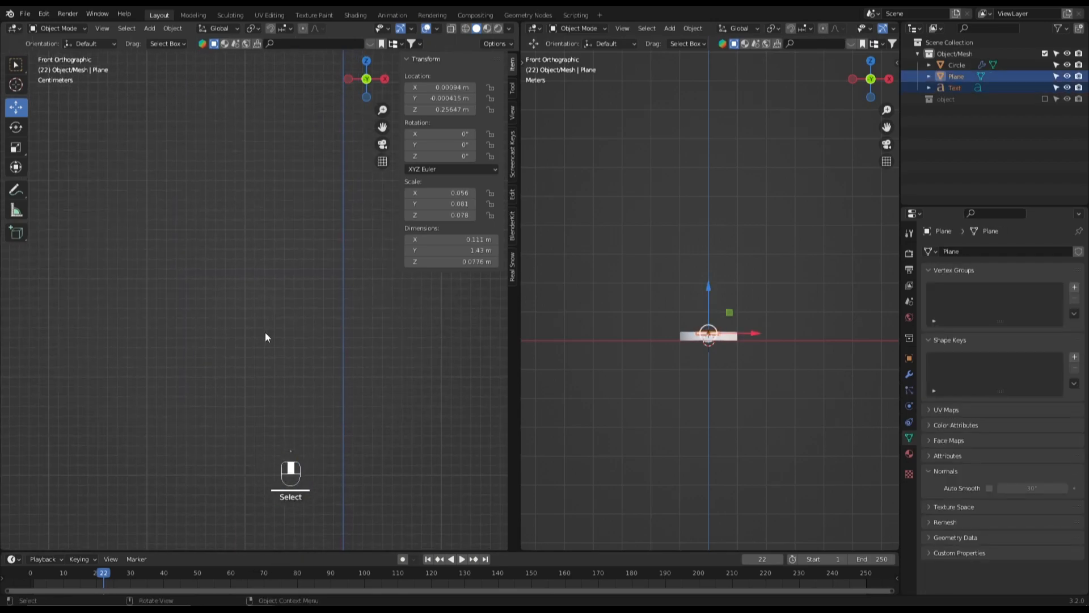
{"action": "scroll", "coordinate": [265, 303], "scroll_direction": "down", "scroll_amount": 4}
{"action": "middle_click_drag", "start_coordinate": [288, 467], "coordinate": [311, 365], "text": "shift"}
{"action": "scroll", "coordinate": [304, 421], "scroll_direction": "up", "scroll_amount": 3}
{"action": "left_click_drag", "start_coordinate": [332, 396], "coordinate": [332, 407]}
{"action": "middle_click_drag", "start_coordinate": [331, 407], "coordinate": [312, 396]}
{"action": "scroll", "coordinate": [309, 410], "scroll_direction": "down", "scroll_amount": 3}
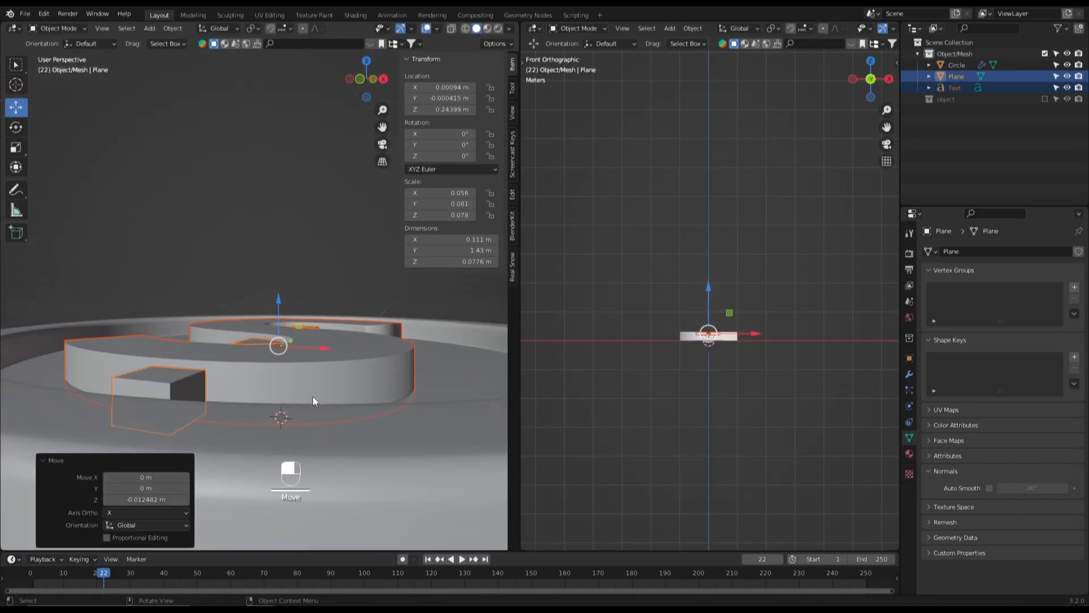
Step: Inspect the assembled coin and its dollar sign, finishing in the top view
{"action": "scroll", "coordinate": [311, 395], "scroll_direction": "down", "scroll_amount": 3}
{"action": "left_click", "coordinate": [268, 255]}
{"action": "middle_click_drag", "start_coordinate": [268, 254], "coordinate": [262, 270]}
{"action": "scroll", "coordinate": [264, 274], "scroll_direction": "down", "scroll_amount": 2}
{"action": "key", "text": "grave"}
{"action": "left_click", "coordinate": [207, 211]}
{"action": "middle_click_drag", "start_coordinate": [323, 231], "coordinate": [319, 273]}
{"action": "key", "text": "grave"}
{"action": "left_click", "coordinate": [317, 238]}
{"action": "scroll", "coordinate": [294, 251], "scroll_direction": "down", "scroll_amount": 4}
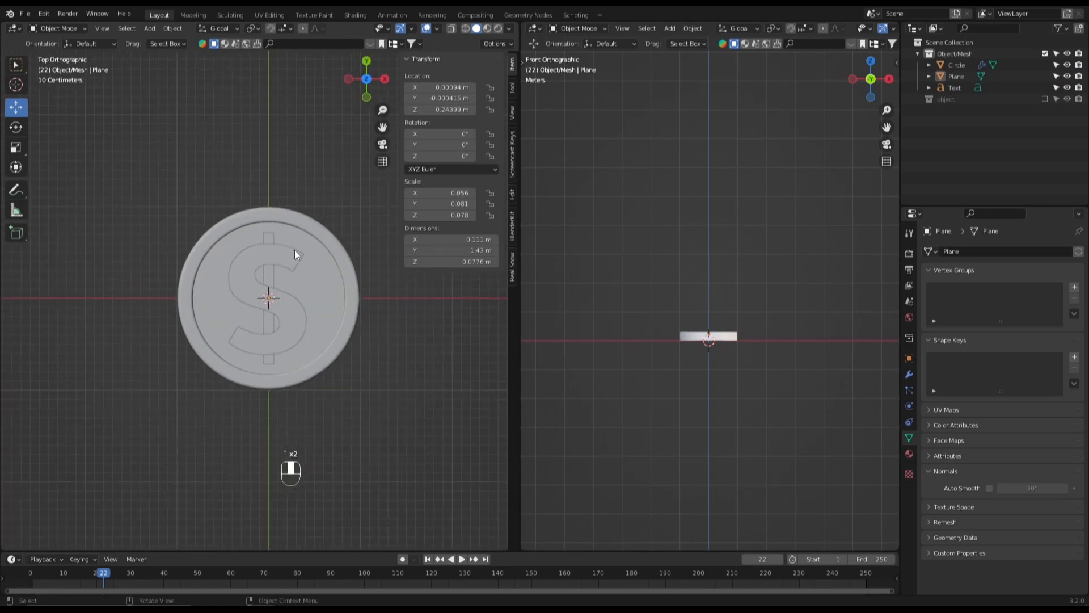
{"action": "scroll", "coordinate": [300, 316], "scroll_direction": "up", "scroll_amount": 3}
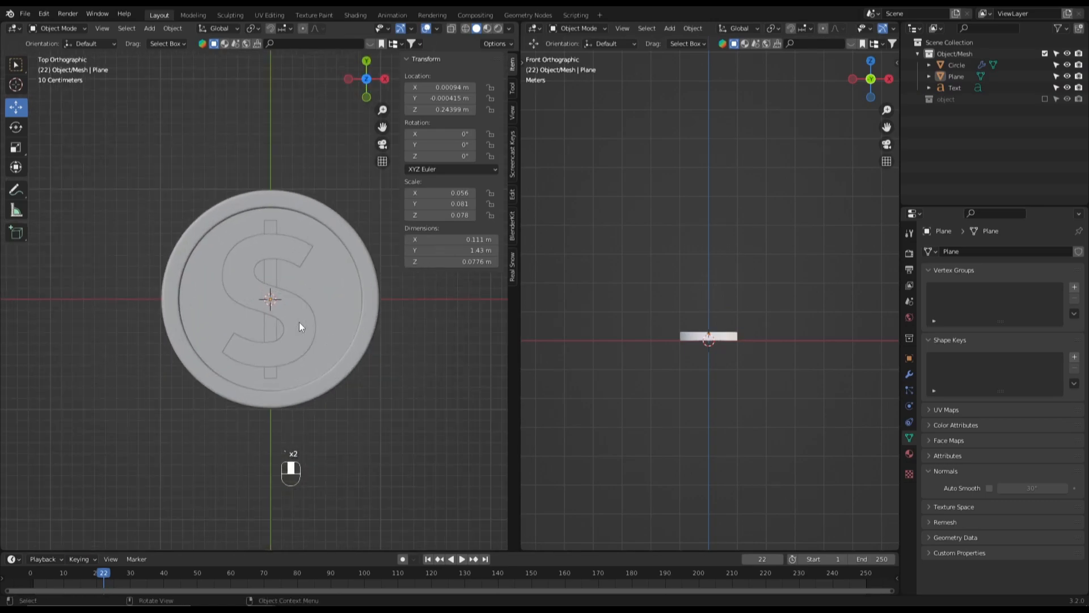
Step: Create a new material for the letter S with a white base color
{"action": "left_click", "coordinate": [299, 322]}
{"action": "scroll", "coordinate": [301, 335], "scroll_direction": "up", "scroll_amount": 4}
{"action": "middle_click_drag", "start_coordinate": [311, 346], "coordinate": [273, 321], "text": "shift"}
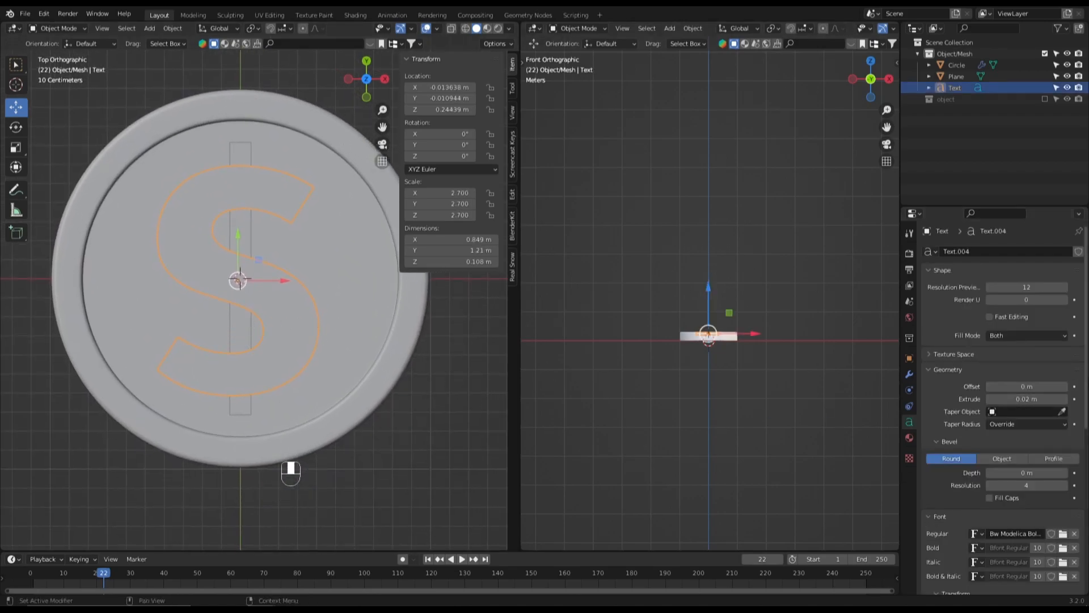
{"action": "left_click", "coordinate": [909, 437]}
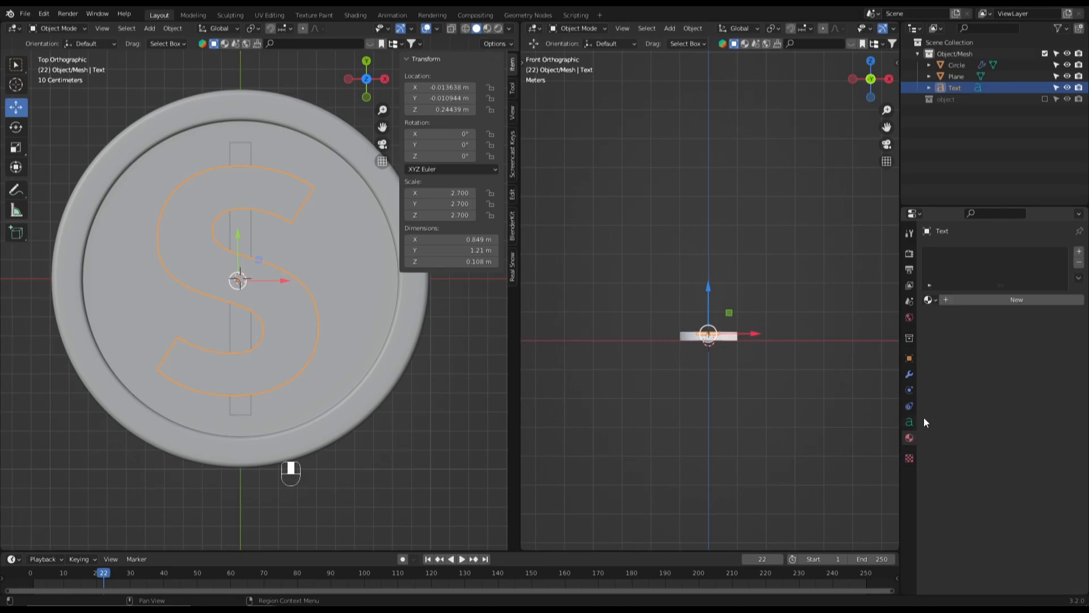
{"action": "left_click", "coordinate": [968, 302]}
{"action": "left_click", "coordinate": [1020, 400]}
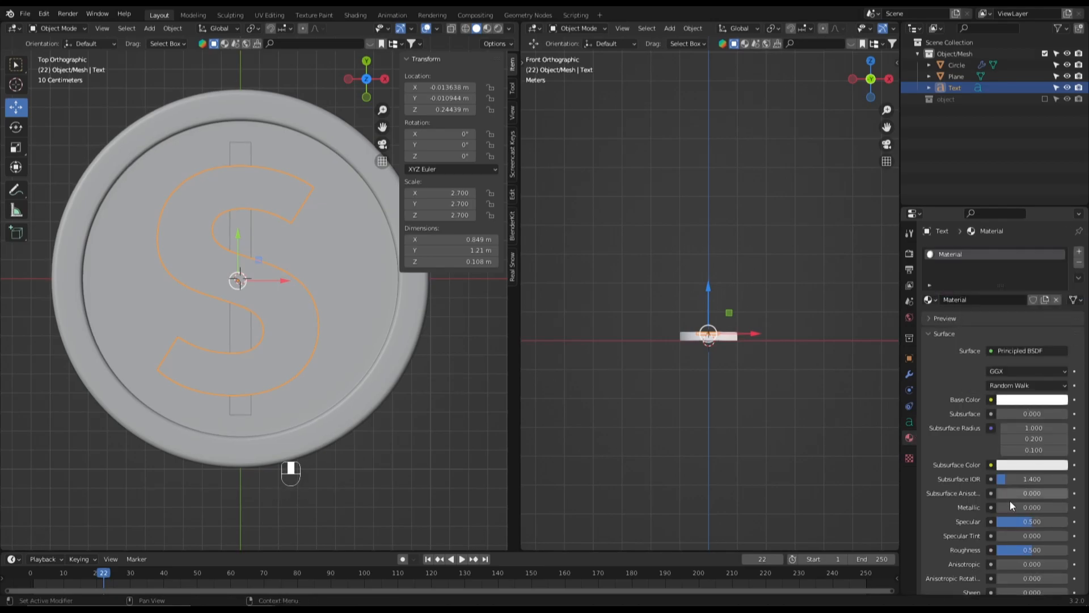
Step: Set the roughness of the letter S material to 0.4
{"action": "scroll", "coordinate": [1012, 497], "scroll_direction": "down", "scroll_amount": 4}
{"action": "left_click", "coordinate": [1016, 460]}
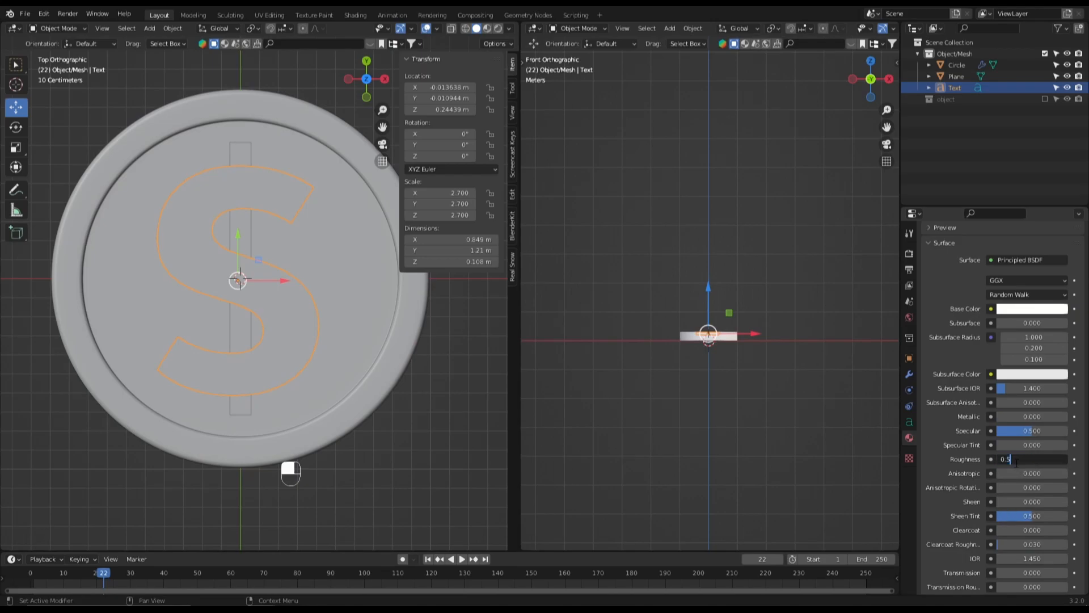
{"action": "key", "text": "BackSpace"}
{"action": "key", "text": "BackSpace"}
{"action": "type", "text": ".4"}
{"action": "key", "text": "Return"}
Step: Assign the letter's existing white material to the vertical bar of the dollar sign
{"action": "left_click", "coordinate": [244, 337]}
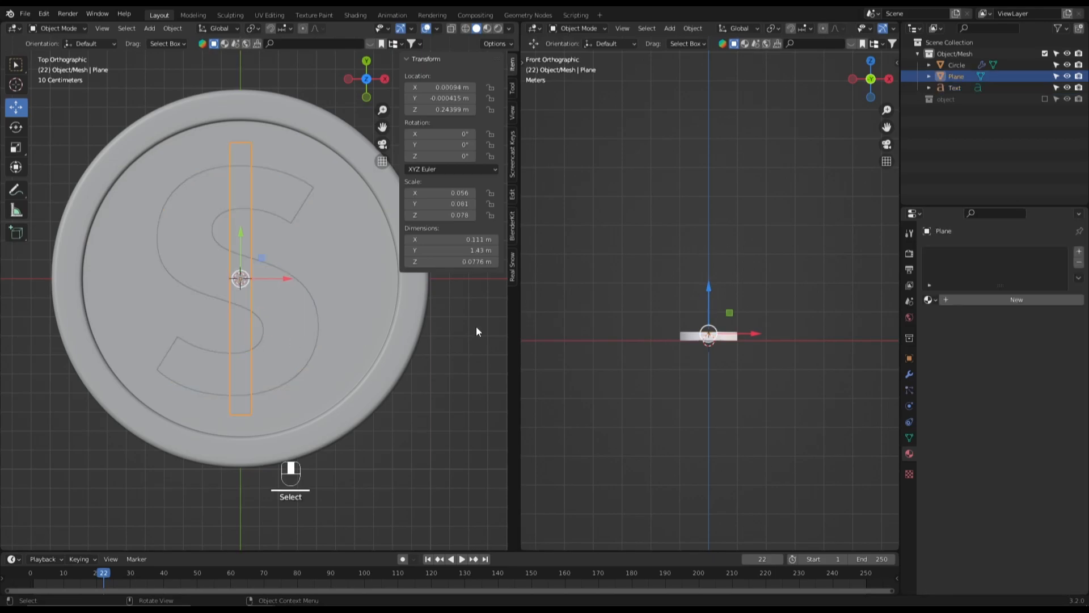
{"action": "left_click", "coordinate": [930, 300]}
{"action": "left_click", "coordinate": [943, 317]}
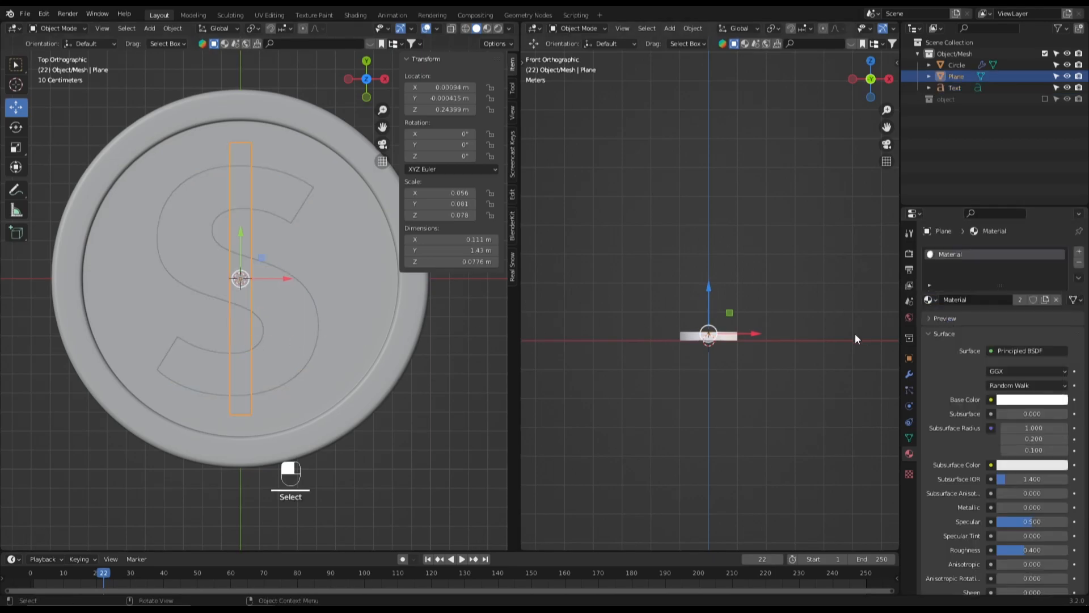
Step: Create a new material for the coin body with an orange base color at full saturation and a value of 1
{"action": "key", "text": "grave"}
{"action": "left_click", "coordinate": [734, 294]}
{"action": "scroll", "coordinate": [733, 331], "scroll_direction": "up", "scroll_amount": 4}
{"action": "middle_click_drag", "start_coordinate": [734, 339], "coordinate": [764, 458], "text": "shift"}
{"action": "scroll", "coordinate": [764, 458], "scroll_direction": "up", "scroll_amount": 3}
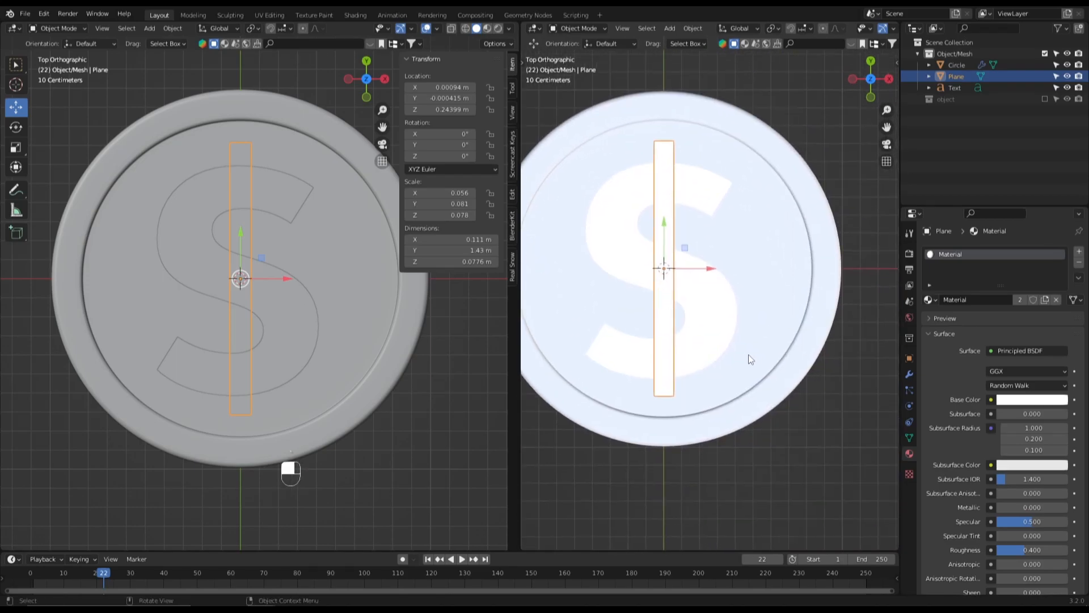
{"action": "left_click", "coordinate": [838, 377]}
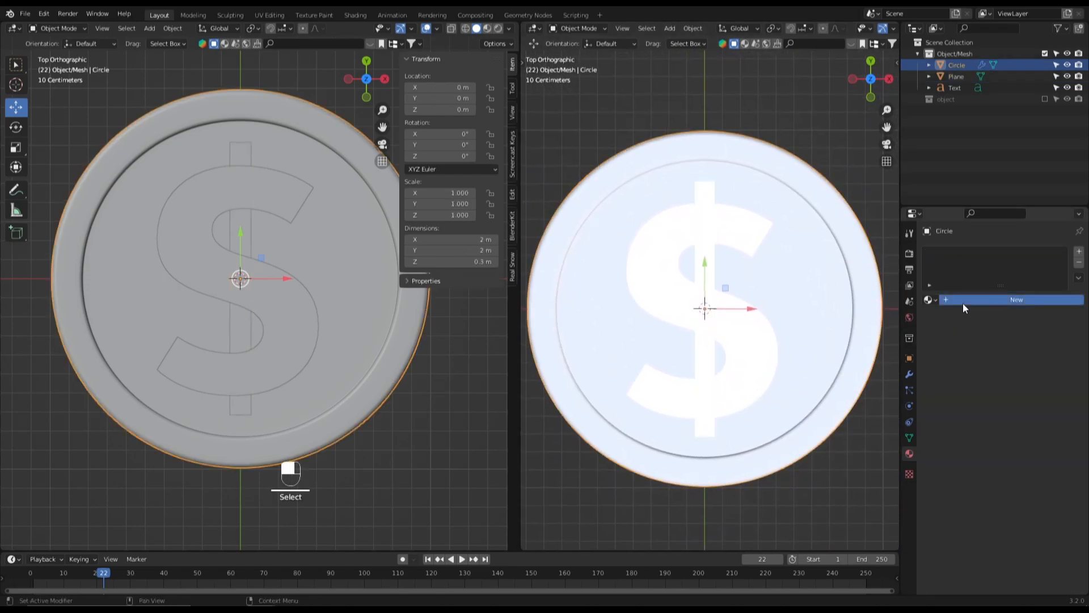
{"action": "left_click", "coordinate": [962, 302]}
{"action": "left_click", "coordinate": [1012, 399]}
{"action": "scroll", "coordinate": [1044, 295], "scroll_direction": "down", "scroll_amount": 1}
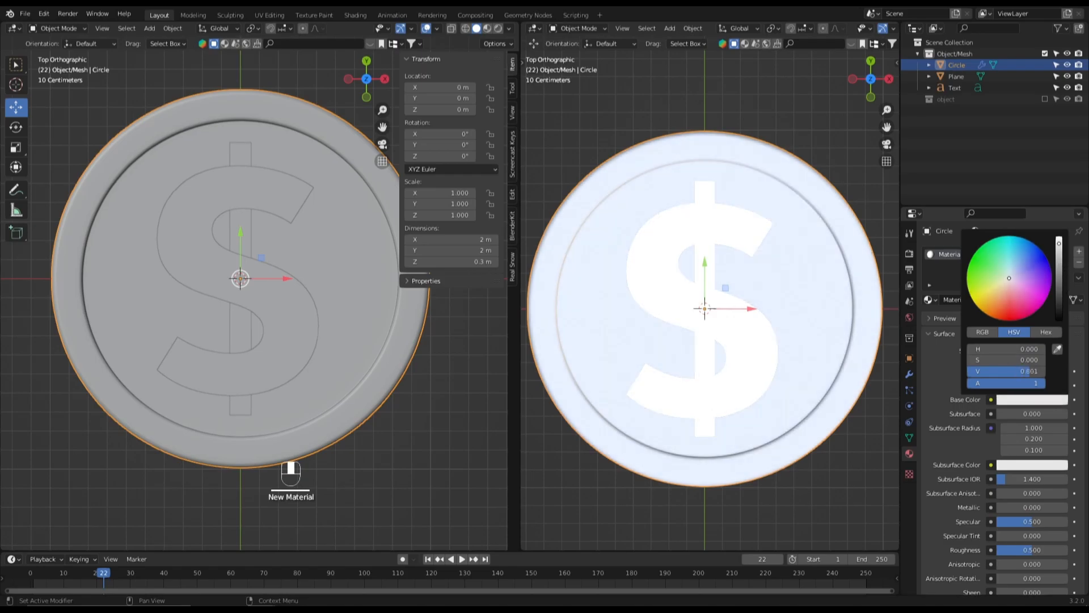
{"action": "scroll", "coordinate": [1015, 305], "scroll_direction": "up", "scroll_amount": 3}
{"action": "left_click_drag", "start_coordinate": [985, 359], "coordinate": [1066, 359]}
{"action": "mouse_move", "coordinate": [980, 348]}
{"action": "left_mouse_down"}
{"action": "mouse_move", "coordinate": [1005, 347]}
{"action": "mouse_move", "coordinate": [976, 347]}
{"action": "left_mouse_up"}
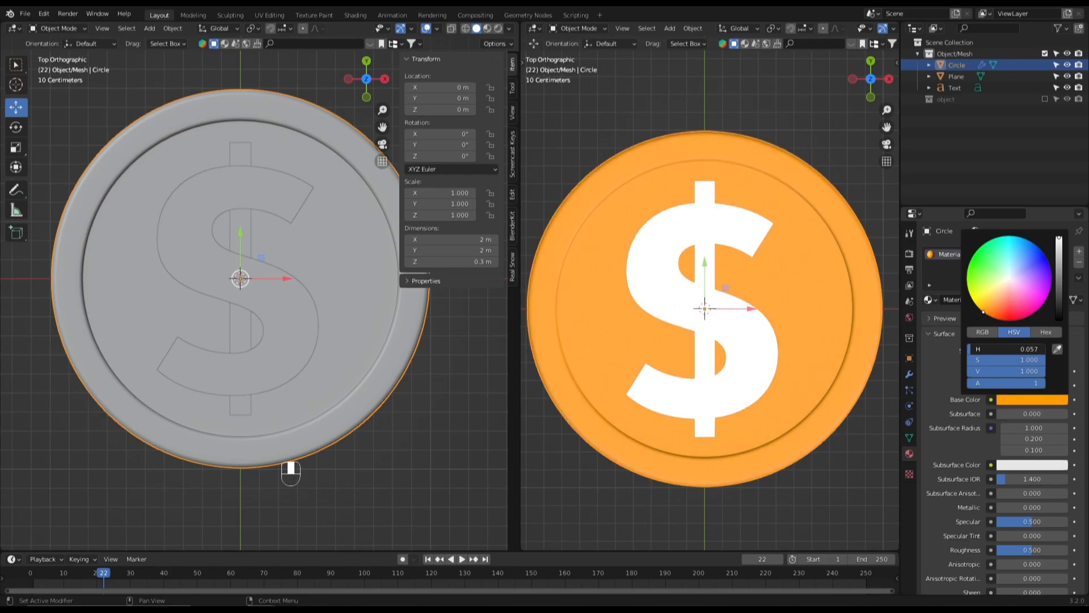
{"action": "left_click_drag", "start_coordinate": [976, 348], "coordinate": [977, 347]}
Step: Inspect the orange coin in perspective and return to the top view with the coin selected
{"action": "scroll", "coordinate": [768, 437], "scroll_direction": "down", "scroll_amount": 4}
{"action": "scroll", "coordinate": [774, 444], "scroll_direction": "up", "scroll_amount": 1}
{"action": "left_click", "coordinate": [774, 444]}
{"action": "middle_click_drag", "start_coordinate": [774, 444], "coordinate": [781, 347]}
{"action": "scroll", "coordinate": [775, 431], "scroll_direction": "down", "scroll_amount": 2}
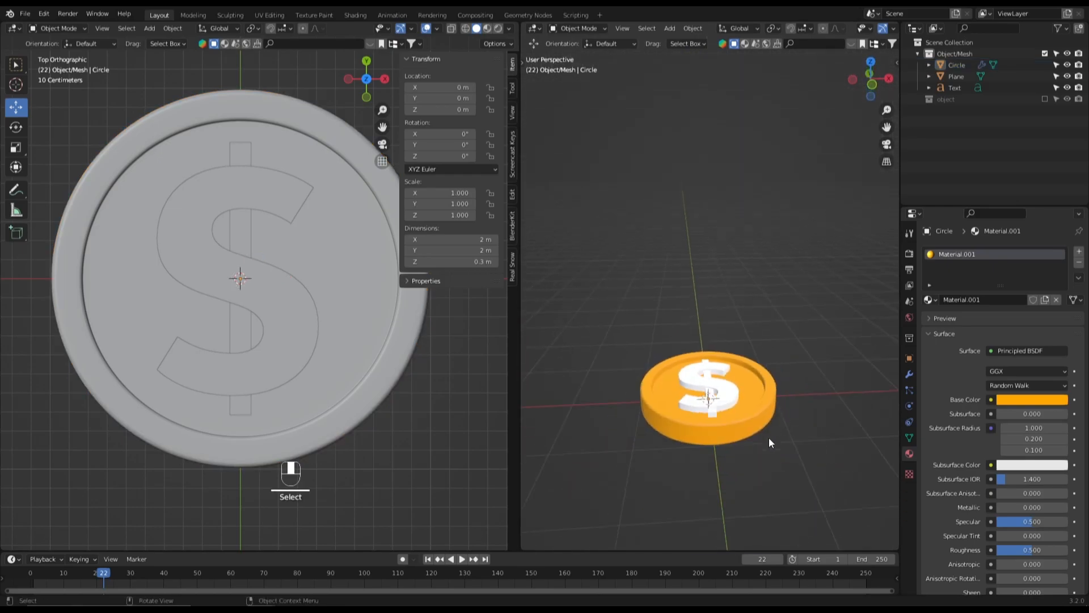
{"action": "scroll", "coordinate": [778, 406], "scroll_direction": "up", "scroll_amount": 5}
{"action": "left_click", "coordinate": [792, 413]}
{"action": "key", "text": "grave"}
{"action": "left_click", "coordinate": [779, 296]}
{"action": "scroll", "coordinate": [780, 304], "scroll_direction": "down", "scroll_amount": 2}
Step: Set the roughness of the coin's orange material to 0.3
{"action": "scroll", "coordinate": [995, 496], "scroll_direction": "down", "scroll_amount": 5}
{"action": "left_click", "coordinate": [1006, 436]}
{"action": "left_click", "coordinate": [1011, 437]}
{"action": "key", "text": "BackSpace"}
{"action": "type", "text": "3"}
{"action": "key", "text": "Return"}
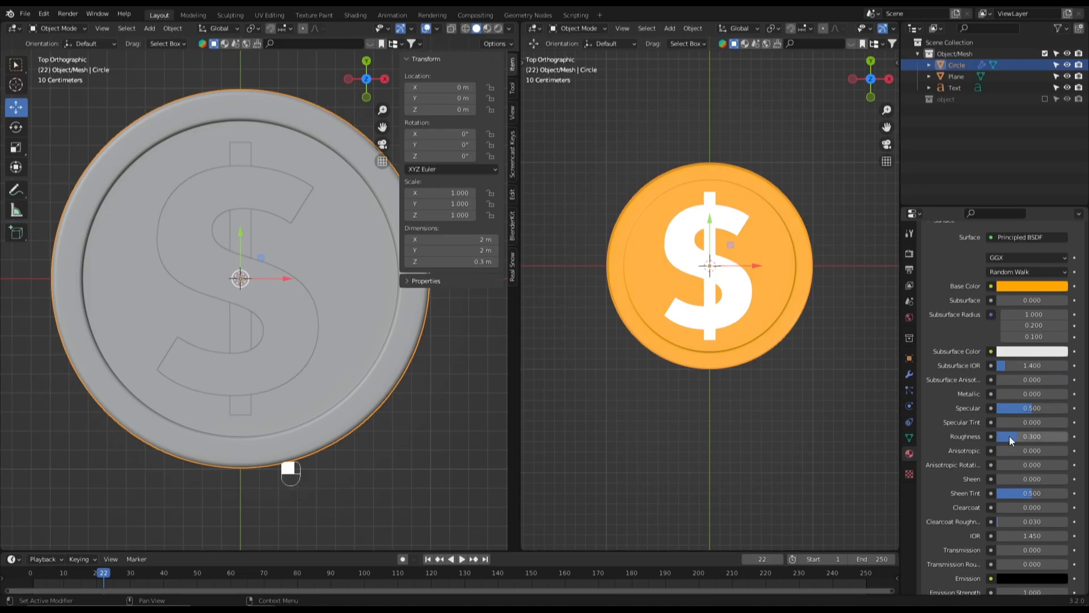
Step: Examine the colored coin at a low angle and from above, and bring the gray viewport to the front view
{"action": "middle_click_drag", "start_coordinate": [784, 432], "coordinate": [767, 400]}
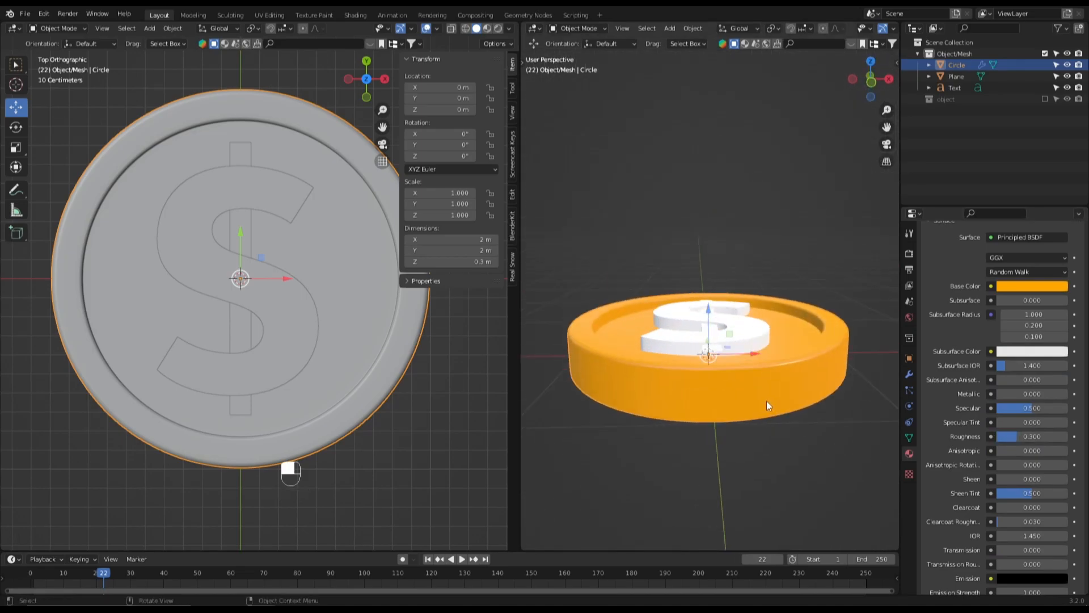
{"action": "scroll", "coordinate": [767, 401], "scroll_direction": "up", "scroll_amount": 3}
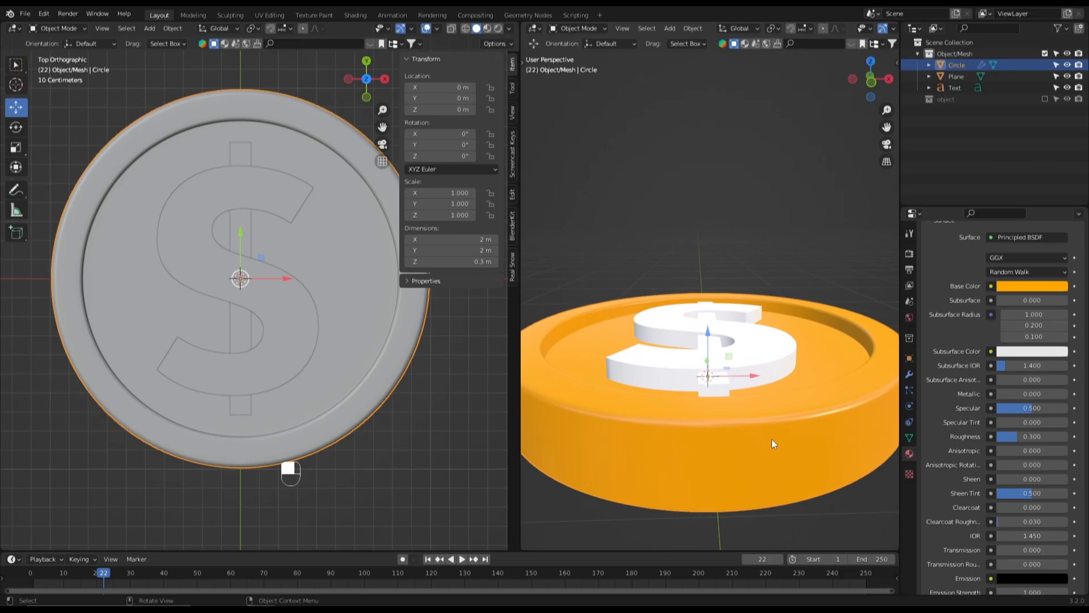
{"action": "scroll", "coordinate": [772, 444], "scroll_direction": "down", "scroll_amount": 3}
{"action": "key", "text": "KP_7"}
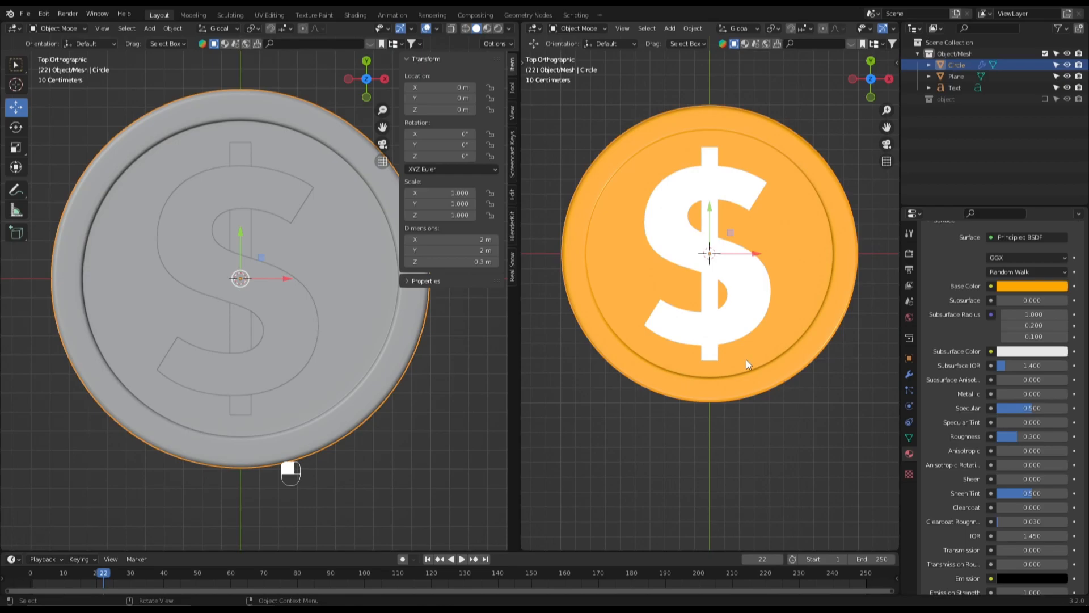
{"action": "scroll", "coordinate": [747, 360], "scroll_direction": "down", "scroll_amount": 2}
{"action": "key", "text": "KP_1"}
{"action": "scroll", "coordinate": [259, 366], "scroll_direction": "down", "scroll_amount": 4}
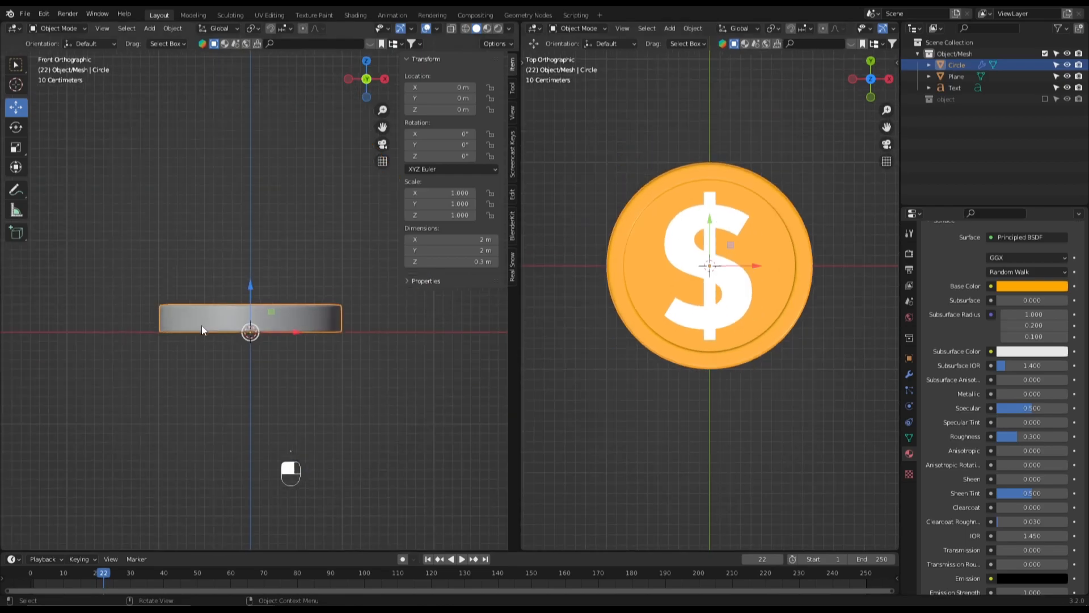
Step: Duplicate the whole coin with its bar and letter and raise the copy about 0.304 m along Z
{"action": "left_click", "coordinate": [377, 338]}
{"action": "key", "text": "a"}
{"action": "scroll", "coordinate": [328, 349], "scroll_direction": "up", "scroll_amount": 2}
{"action": "key", "text": "ctrl+c"}
{"action": "key", "text": "ctrl+v"}
{"action": "scroll", "coordinate": [278, 365], "scroll_direction": "up", "scroll_amount": 2}
{"action": "left_click_drag", "start_coordinate": [237, 366], "coordinate": [236, 309]}
{"action": "middle_click_drag", "start_coordinate": [268, 382], "coordinate": [283, 338], "text": "shift"}
{"action": "scroll", "coordinate": [272, 363], "scroll_direction": "up", "scroll_amount": 3}
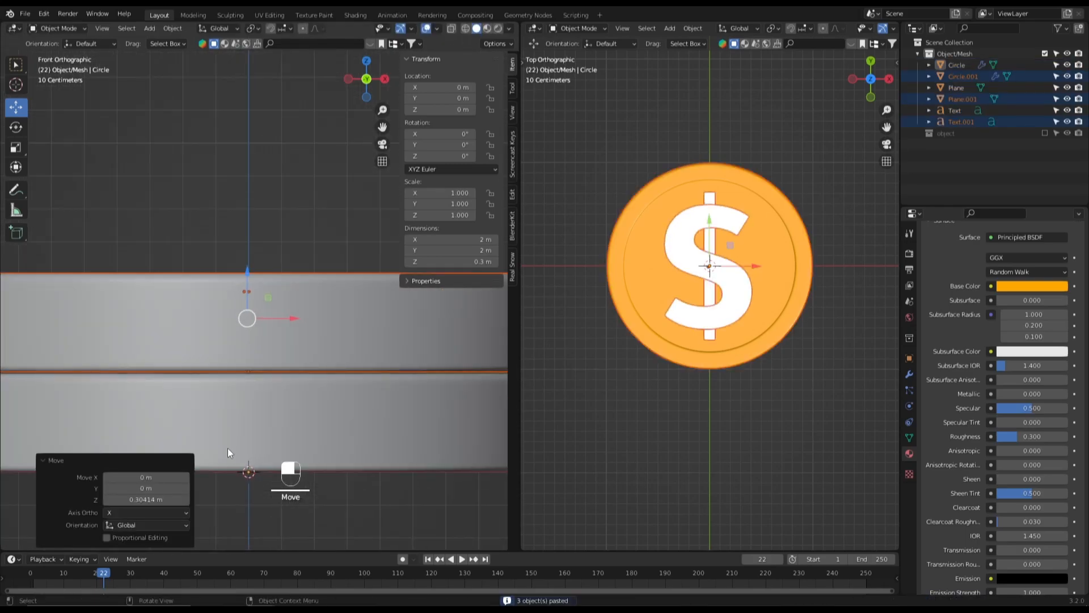
Step: Lower the copied coin by about 0.005 m so it sits closely on the first coin
{"action": "left_click", "coordinate": [261, 221]}
{"action": "middle_click_drag", "start_coordinate": [262, 249], "coordinate": [219, 253]}
{"action": "key", "text": "ctrl+z"}
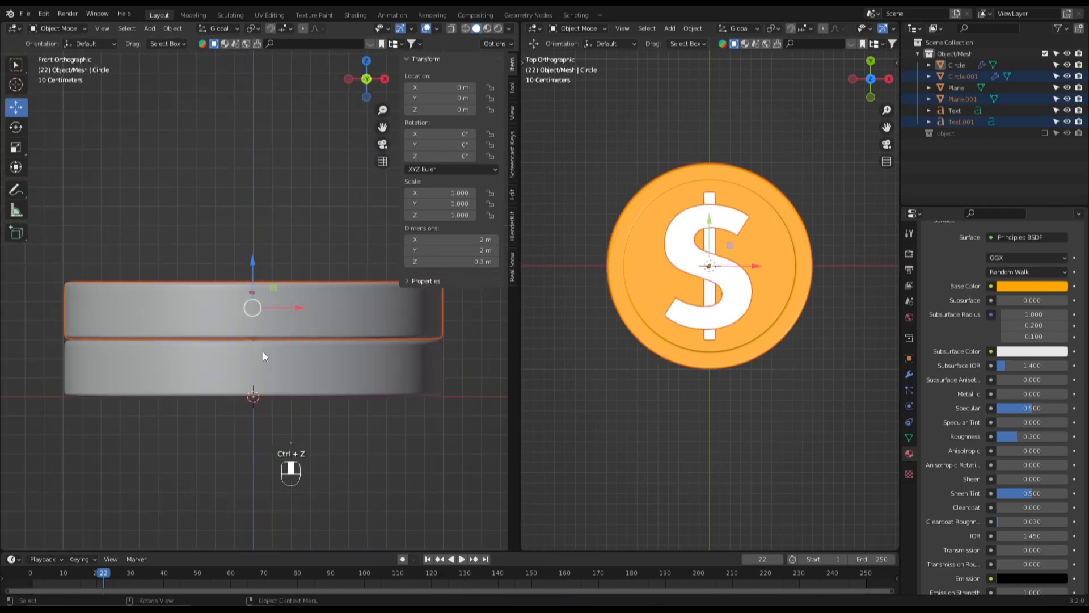
{"action": "scroll", "coordinate": [258, 355], "scroll_direction": "up", "scroll_amount": 3}
{"action": "scroll", "coordinate": [258, 340], "scroll_direction": "up", "scroll_amount": 4}
{"action": "left_click_drag", "start_coordinate": [250, 262], "coordinate": [251, 270]}
{"action": "scroll", "coordinate": [257, 301], "scroll_direction": "down", "scroll_amount": 9}
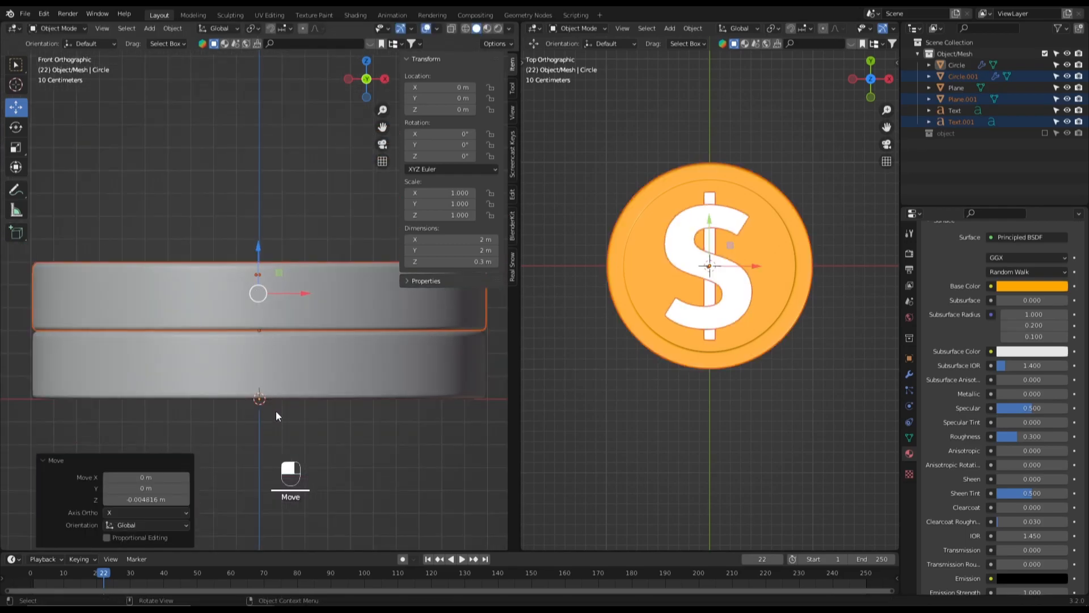
Step: Examine the seam between the two stacked coins up close and from a distance
{"action": "left_click", "coordinate": [277, 423]}
{"action": "scroll", "coordinate": [278, 427], "scroll_direction": "up", "scroll_amount": 4}
{"action": "scroll", "coordinate": [277, 427], "scroll_direction": "up", "scroll_amount": 1}
{"action": "scroll", "coordinate": [276, 426], "scroll_direction": "down", "scroll_amount": 7}
{"action": "middle_click_drag", "start_coordinate": [281, 391], "coordinate": [247, 327]}
{"action": "scroll", "coordinate": [287, 408], "scroll_direction": "down", "scroll_amount": 3}
{"action": "scroll", "coordinate": [249, 327], "scroll_direction": "up", "scroll_amount": 2}
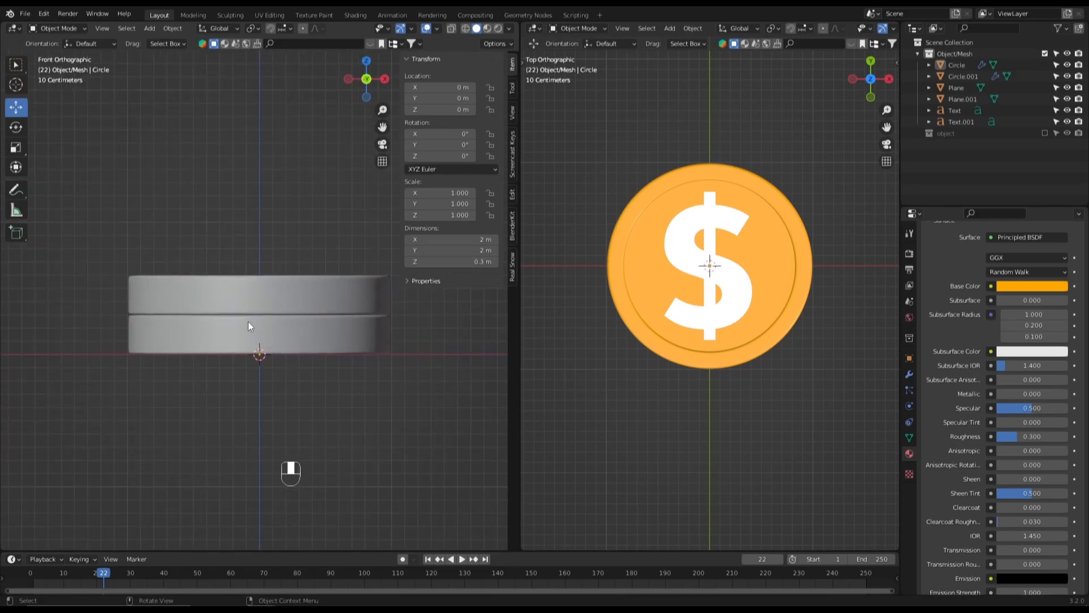
Step: Duplicate both stacked coins with their dollar signs and raise the copies about 0.716 m along Z
{"action": "left_click_drag", "start_coordinate": [166, 225], "coordinate": [311, 349]}
{"action": "middle_click_drag", "start_coordinate": [312, 349], "coordinate": [295, 411], "text": "shift"}
{"action": "key", "text": "ctrl+c"}
{"action": "key", "text": "ctrl+v"}
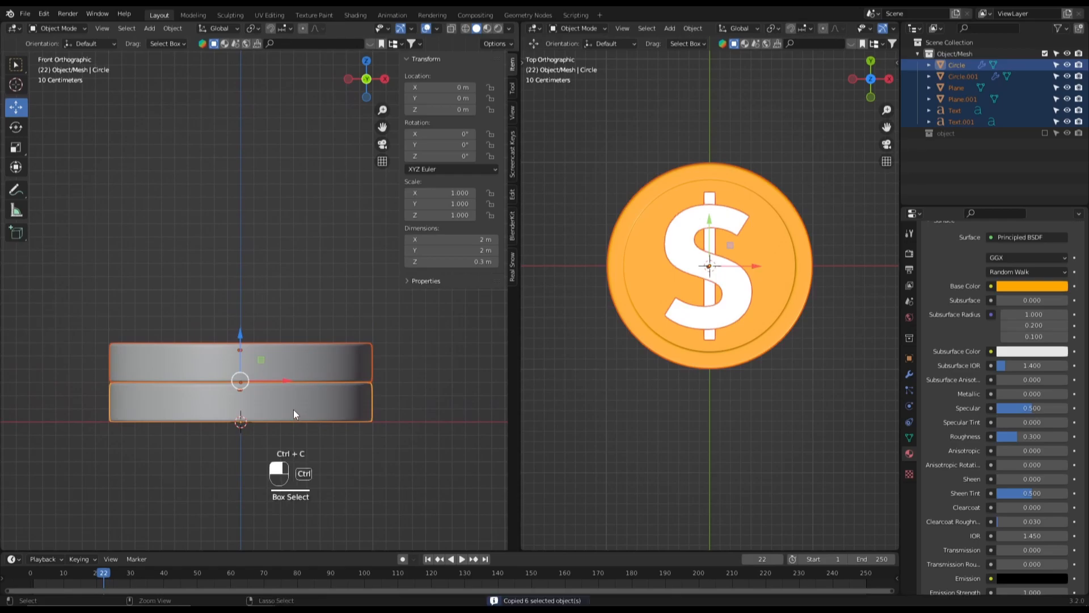
{"action": "scroll", "coordinate": [244, 383], "scroll_direction": "up", "scroll_amount": 1}
{"action": "left_click_drag", "start_coordinate": [239, 374], "coordinate": [251, 261]}
Step: Lower the copied pair of coins until it rests on the lower two coins
{"action": "scroll", "coordinate": [257, 294], "scroll_direction": "up", "scroll_amount": 5}
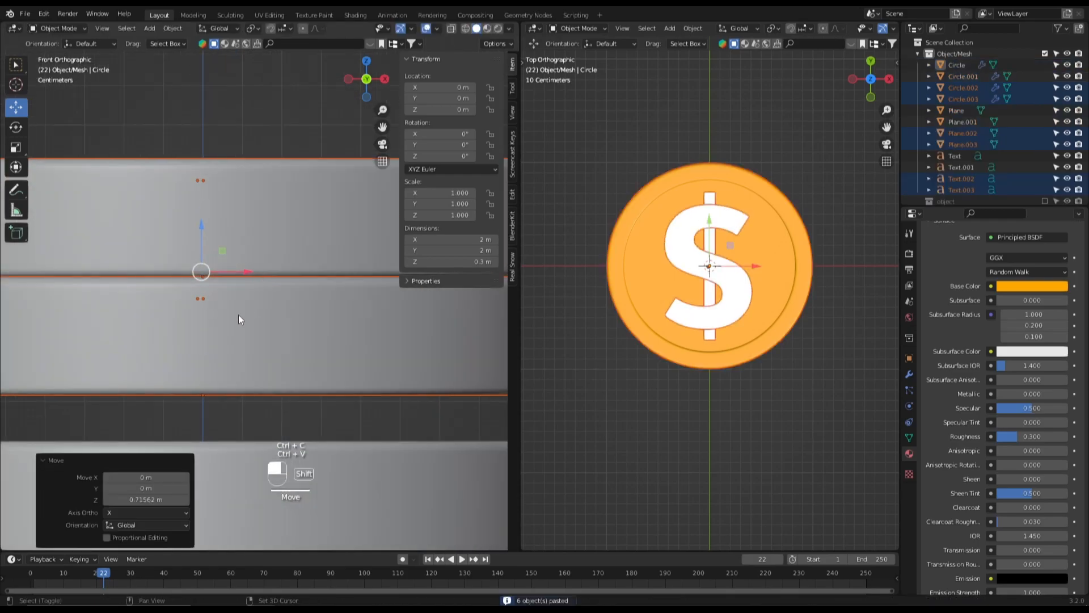
{"action": "middle_click_drag", "start_coordinate": [239, 313], "coordinate": [282, 249], "text": "shift"}
{"action": "left_click_drag", "start_coordinate": [241, 182], "coordinate": [247, 232]}
{"action": "left_click", "coordinate": [238, 126]}
{"action": "scroll", "coordinate": [253, 216], "scroll_direction": "down", "scroll_amount": 8}
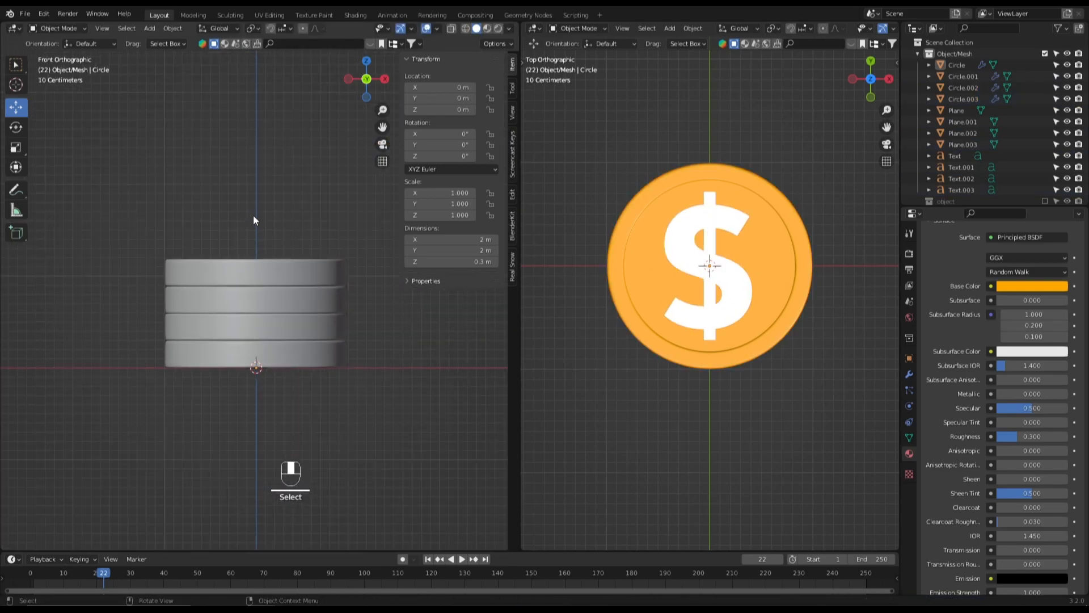
Step: Duplicate the topmost coin with its bar and letter and place the copy on top as a fifth coin
{"action": "scroll", "coordinate": [259, 271], "scroll_direction": "up", "scroll_amount": 4}
{"action": "left_click", "coordinate": [271, 245], "text": "shift"}
{"action": "middle_click_drag", "start_coordinate": [271, 245], "coordinate": [270, 385]}
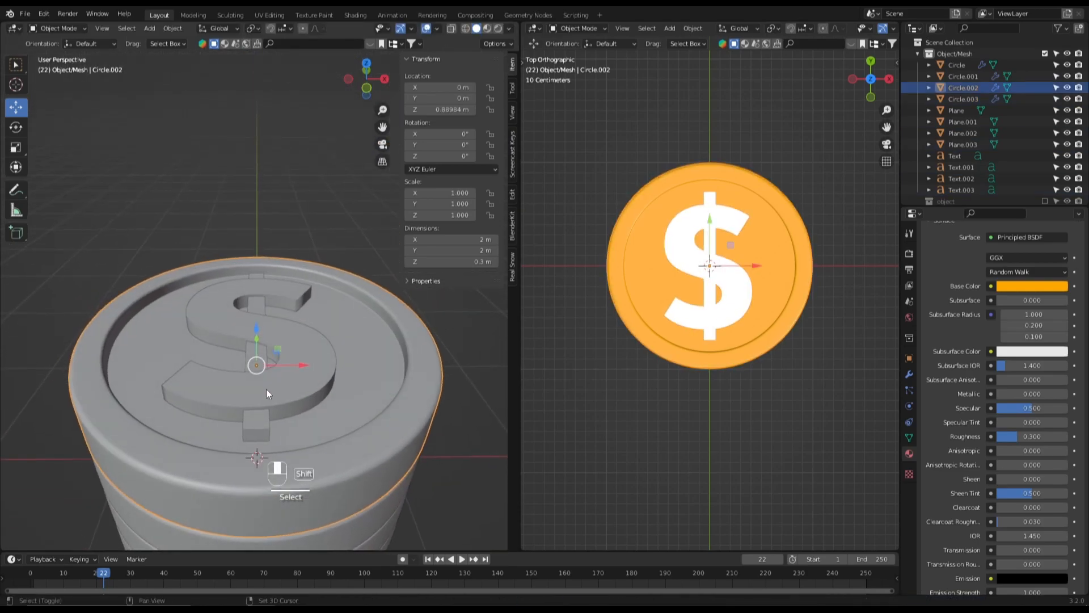
{"action": "left_click", "coordinate": [257, 410], "text": "shift"}
{"action": "left_click", "coordinate": [274, 396], "text": "shift"}
{"action": "key", "text": "KP_1"}
{"action": "scroll", "coordinate": [259, 328], "scroll_direction": "up", "scroll_amount": 2}
{"action": "scroll", "coordinate": [259, 328], "scroll_direction": "down", "scroll_amount": 2}
{"action": "key", "text": "ctrl+c"}
{"action": "key", "text": "ctrl+v"}
{"action": "left_click_drag", "start_coordinate": [253, 341], "coordinate": [250, 318]}
{"action": "scroll", "coordinate": [259, 291], "scroll_direction": "up", "scroll_amount": 4}
{"action": "scroll", "coordinate": [284, 249], "scroll_direction": "down", "scroll_amount": 6}
Step: Inspect the five-coin stack in both viewports, finishing with front views
{"action": "middle_click_drag", "start_coordinate": [283, 296], "coordinate": [294, 352]}
{"action": "left_click", "coordinate": [294, 353]}
{"action": "key", "text": "grave"}
{"action": "left_click", "coordinate": [192, 256]}
{"action": "scroll", "coordinate": [760, 290], "scroll_direction": "down", "scroll_amount": 4}
{"action": "middle_click_drag", "start_coordinate": [764, 290], "coordinate": [763, 195]}
{"action": "key", "text": "grave"}
{"action": "left_click", "coordinate": [692, 148]}
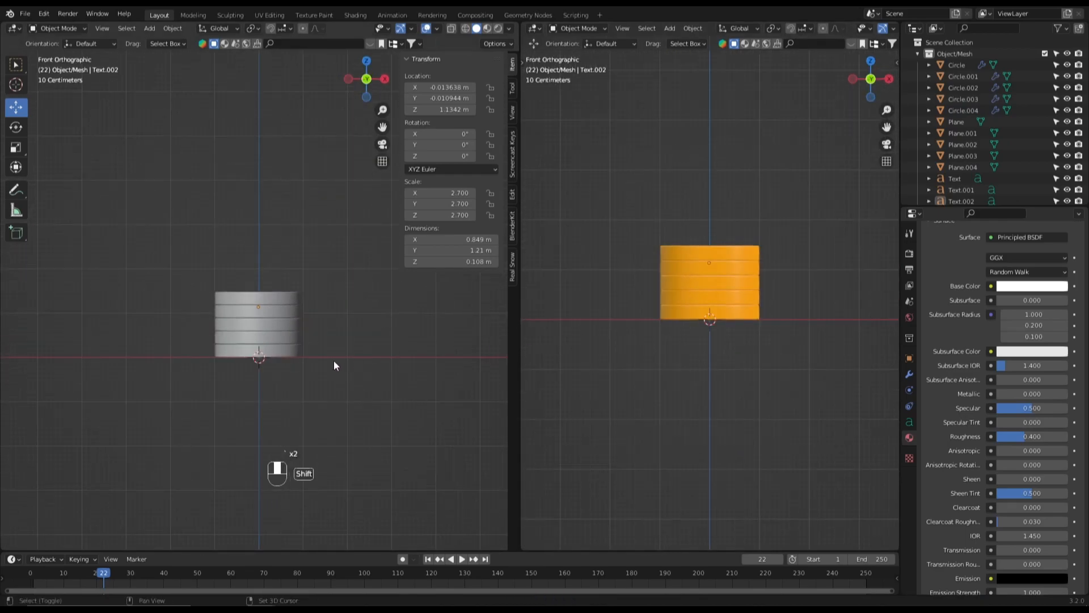
Step: Select the topmost coin of the stack together with its bar and letter S
{"action": "scroll", "coordinate": [278, 384], "scroll_direction": "up", "scroll_amount": 4}
{"action": "middle_click_drag", "start_coordinate": [202, 369], "coordinate": [172, 362]}
{"action": "left_click", "coordinate": [138, 358], "text": "shift"}
{"action": "left_click", "coordinate": [176, 348], "text": "shift"}
{"action": "left_click", "coordinate": [170, 333], "text": "shift"}
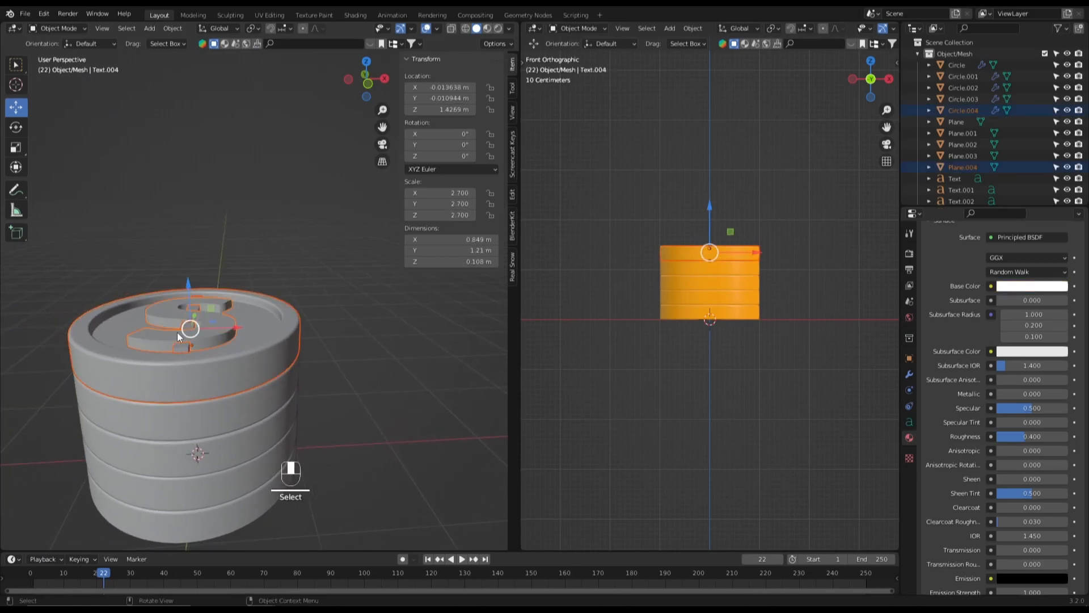
Step: Try to rotate the top coin itself 90° about X and move it about 1.417 m along X
{"action": "type", "text": "rx90"}
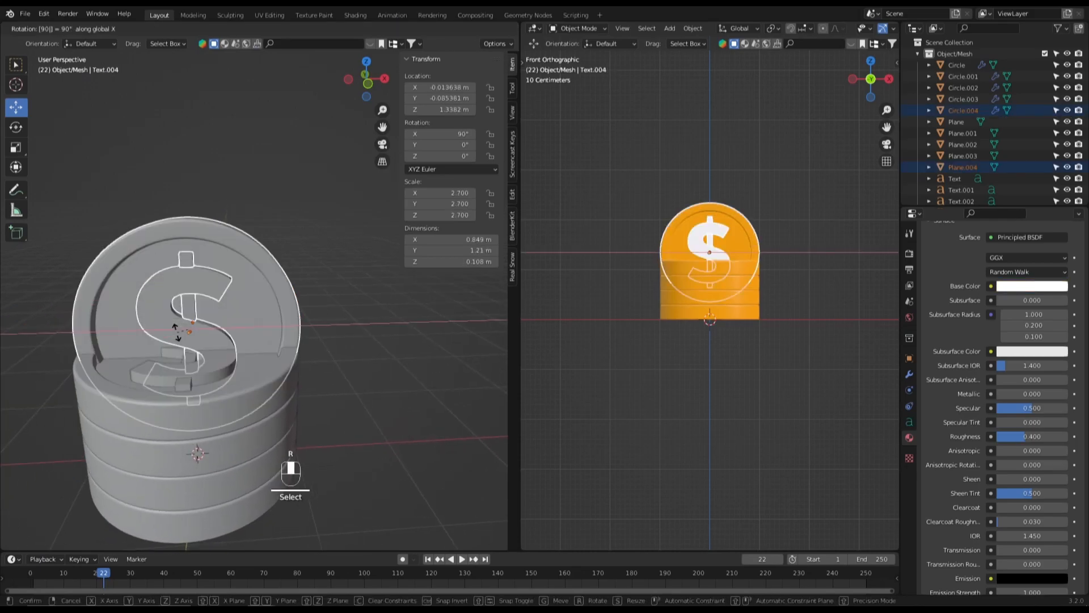
{"action": "key", "text": "Return"}
{"action": "key", "text": "grave"}
{"action": "left_click", "coordinate": [148, 274]}
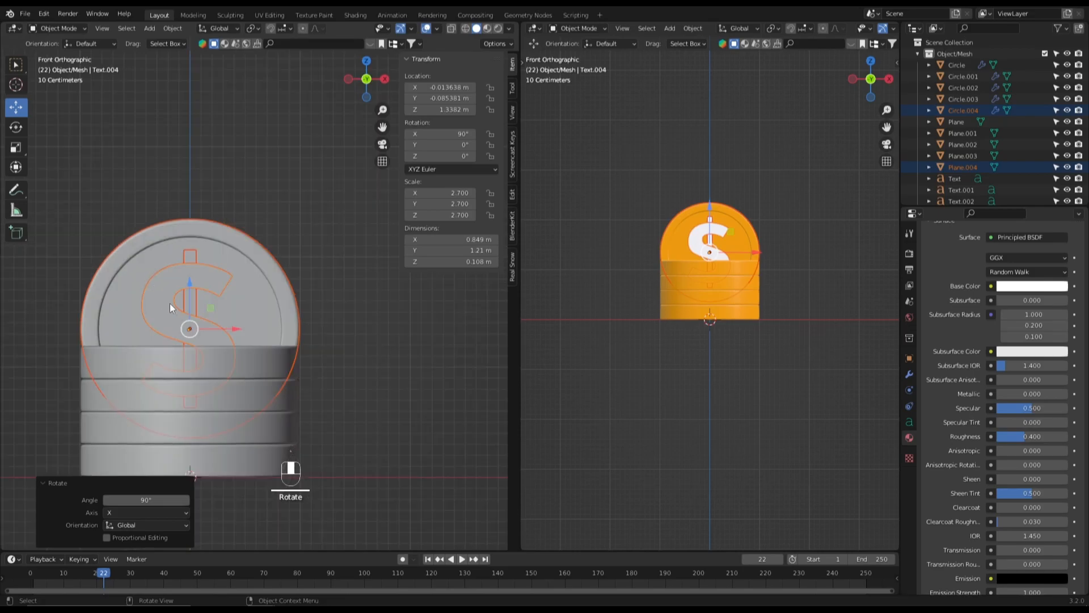
{"action": "key", "text": "g"}
{"action": "left_click", "coordinate": [397, 355]}
{"action": "scroll", "coordinate": [309, 375], "scroll_direction": "down", "scroll_amount": 3}
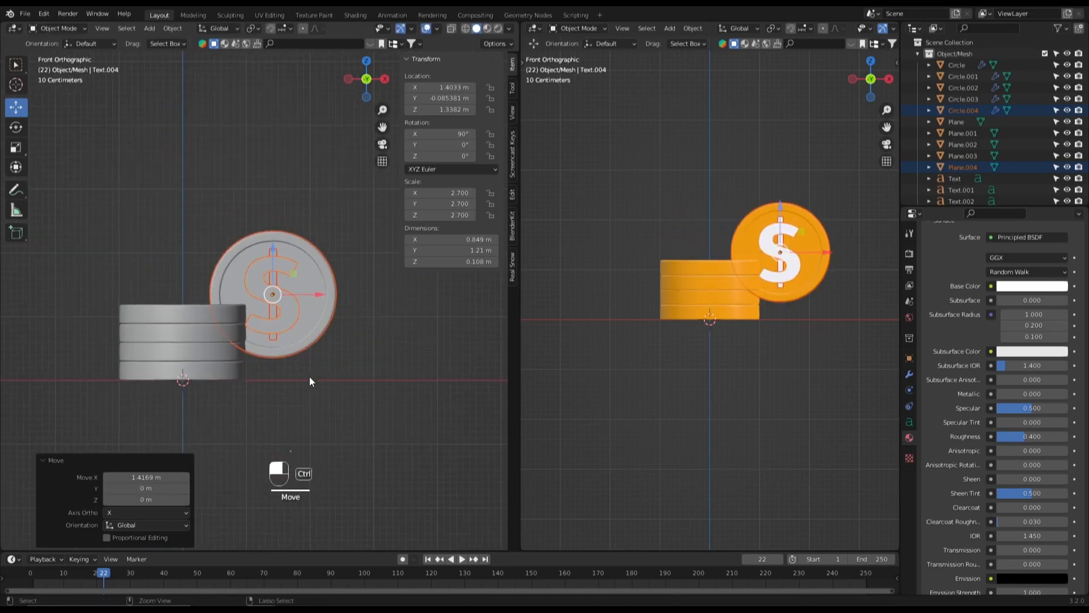
{"action": "key", "text": "ctrl+z"}
{"action": "key", "text": "ctrl+z"}
Step: Duplicate the selected top coin and move the copy about 2.003 m along X, beside the stack
{"action": "key", "text": "ctrl+c"}
{"action": "key", "text": "ctrl+v"}
{"action": "left_click_drag", "start_coordinate": [226, 294], "coordinate": [350, 355]}
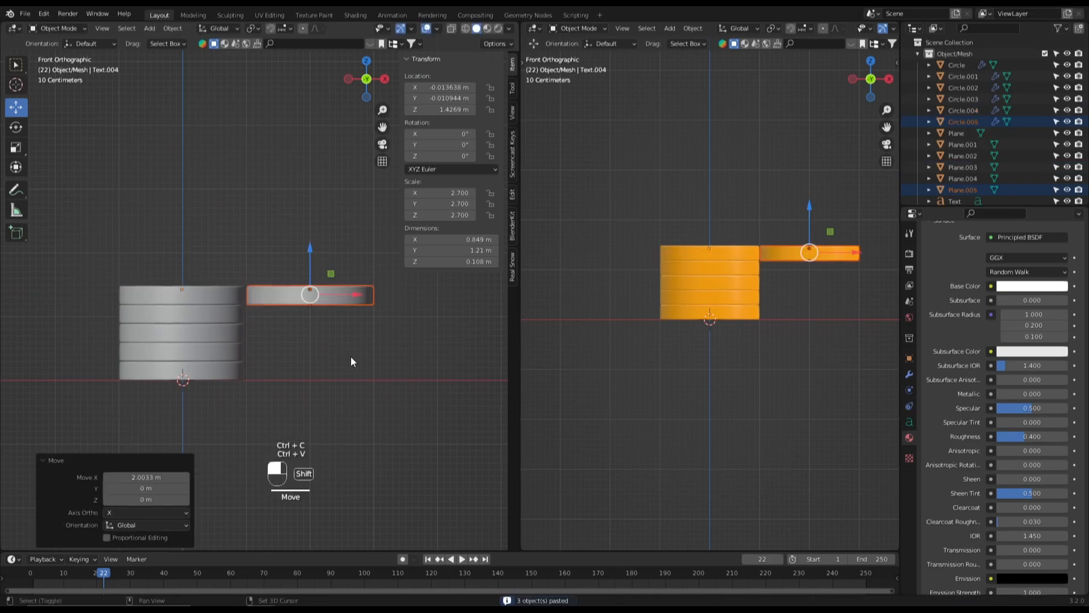
Step: Rotate the copied coin 90° about X and lower it about 0.359 m to the ground line
{"action": "middle_click_drag", "start_coordinate": [351, 355], "coordinate": [339, 373], "text": "shift"}
{"action": "type", "text": "rx90"}
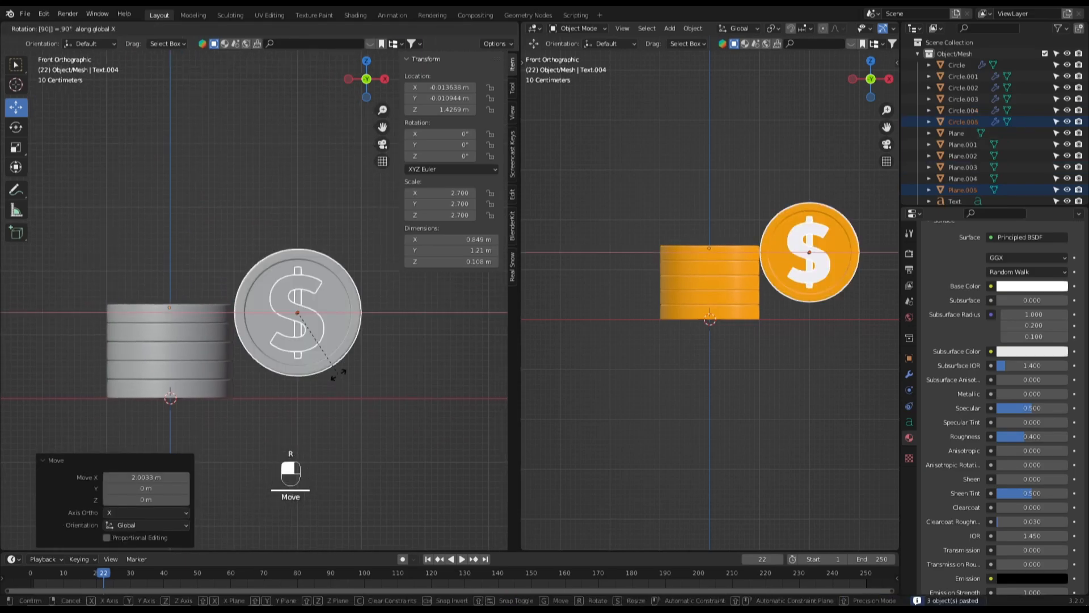
{"action": "left_click", "coordinate": [338, 373]}
{"action": "scroll", "coordinate": [305, 329], "scroll_direction": "up", "scroll_amount": 2}
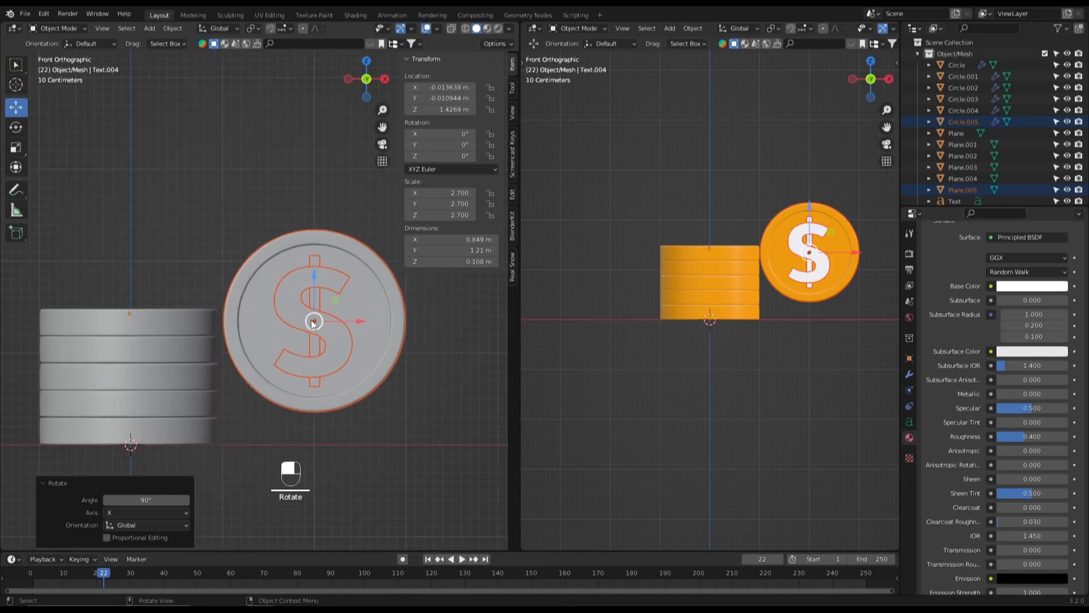
{"action": "left_click_drag", "start_coordinate": [315, 286], "coordinate": [316, 315]}
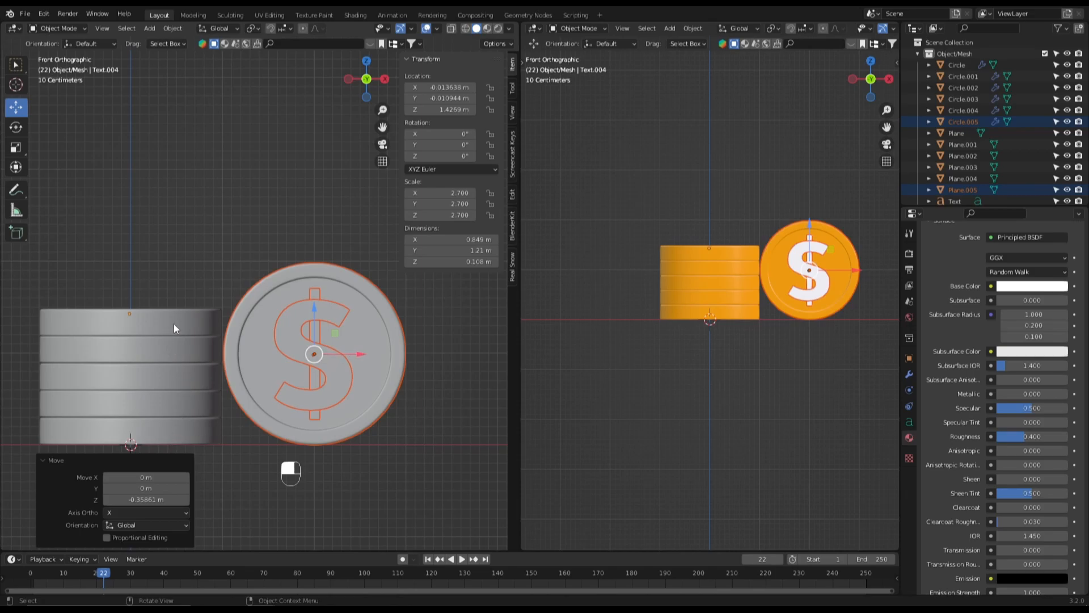
Step: Scale the upright coin by about 0.789 and lower it about 0.208 m along Z to the ground line
{"action": "middle_click_drag", "start_coordinate": [455, 377], "coordinate": [401, 401]}
{"action": "key", "text": "grave"}
{"action": "left_click", "coordinate": [284, 296]}
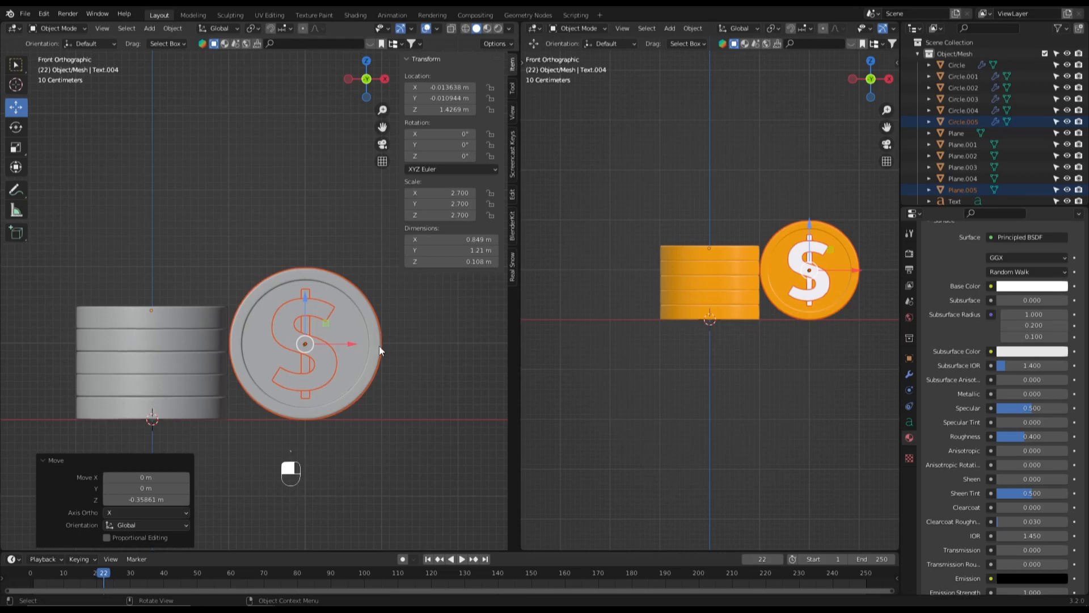
{"action": "key", "text": "s"}
{"action": "left_click", "coordinate": [369, 347]}
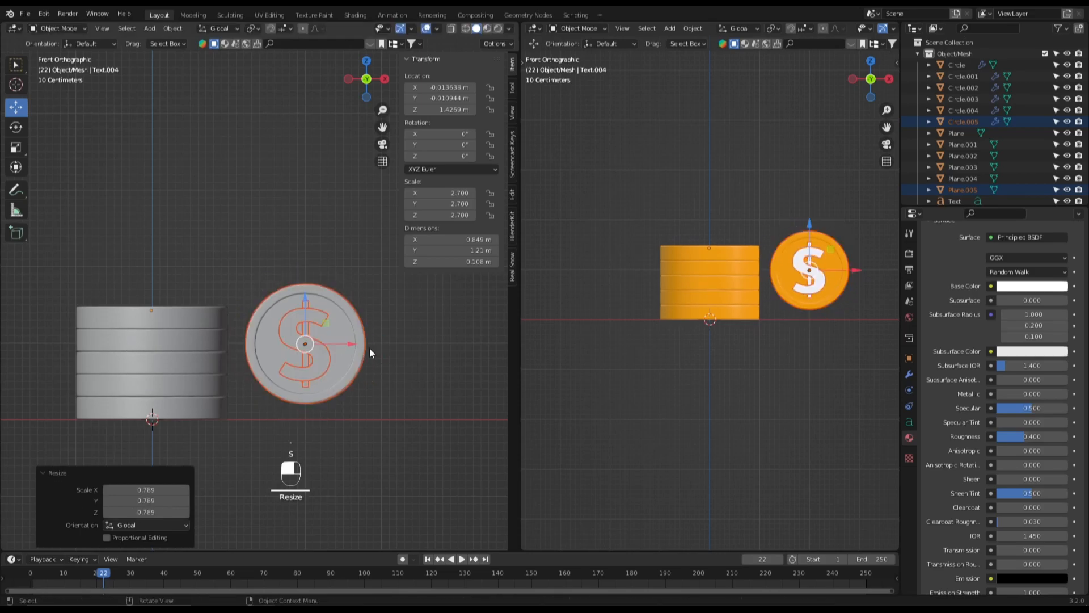
{"action": "left_click_drag", "start_coordinate": [304, 317], "coordinate": [304, 333]}
{"action": "scroll", "coordinate": [353, 391], "scroll_direction": "up", "scroll_amount": 4}
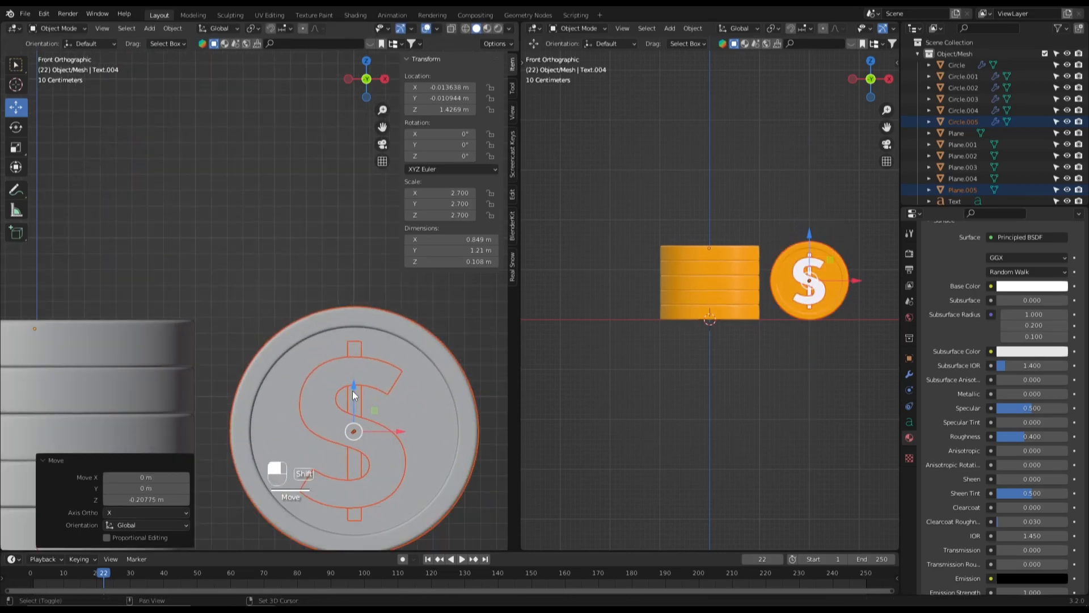
Step: Scale the upright coin by about 0.792 and lower it about 0.147 m along Z to the ground line
{"action": "middle_click_drag", "start_coordinate": [353, 391], "coordinate": [333, 312], "text": "shift"}
{"action": "key", "text": "s"}
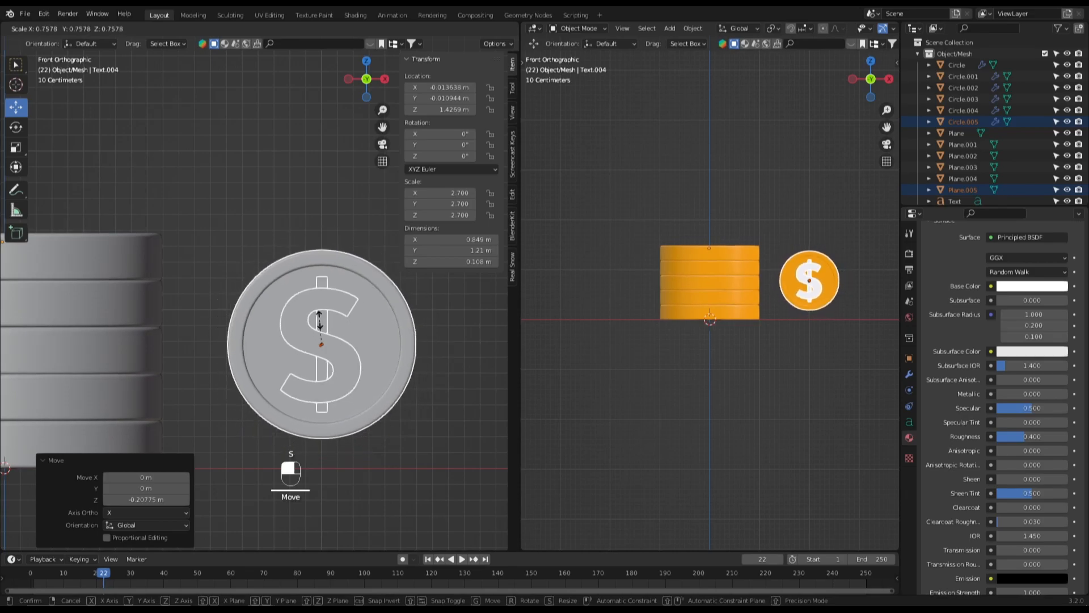
{"action": "left_click", "coordinate": [320, 317]}
{"action": "key", "text": "g"}
{"action": "key", "text": "z"}
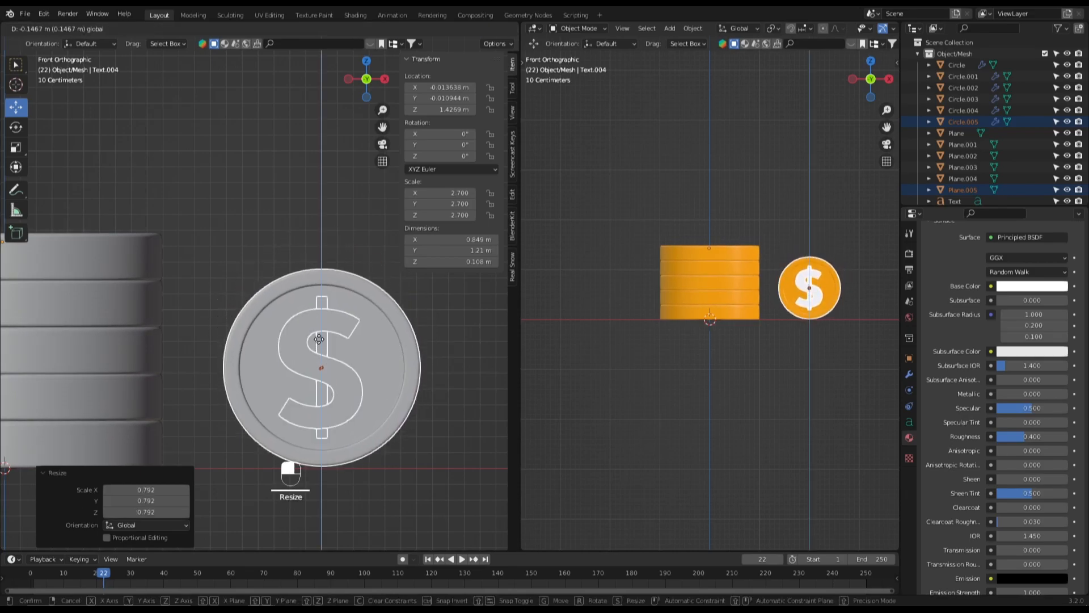
{"action": "left_click", "coordinate": [319, 339]}
Step: Move the upright coin about 0.354 m along negative X, close to the stack, and deselect it
{"action": "left_click_drag", "start_coordinate": [365, 367], "coordinate": [305, 382]}
{"action": "key", "text": "grave"}
{"action": "left_click", "coordinate": [252, 328]}
{"action": "scroll", "coordinate": [254, 352], "scroll_direction": "down", "scroll_amount": 4}
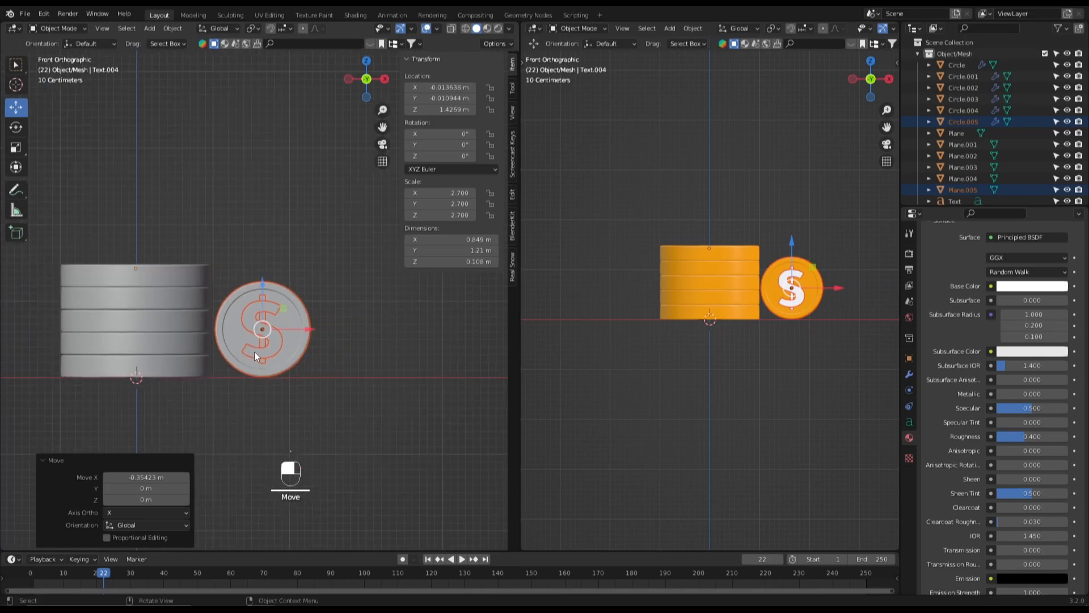
{"action": "left_click", "coordinate": [373, 418]}
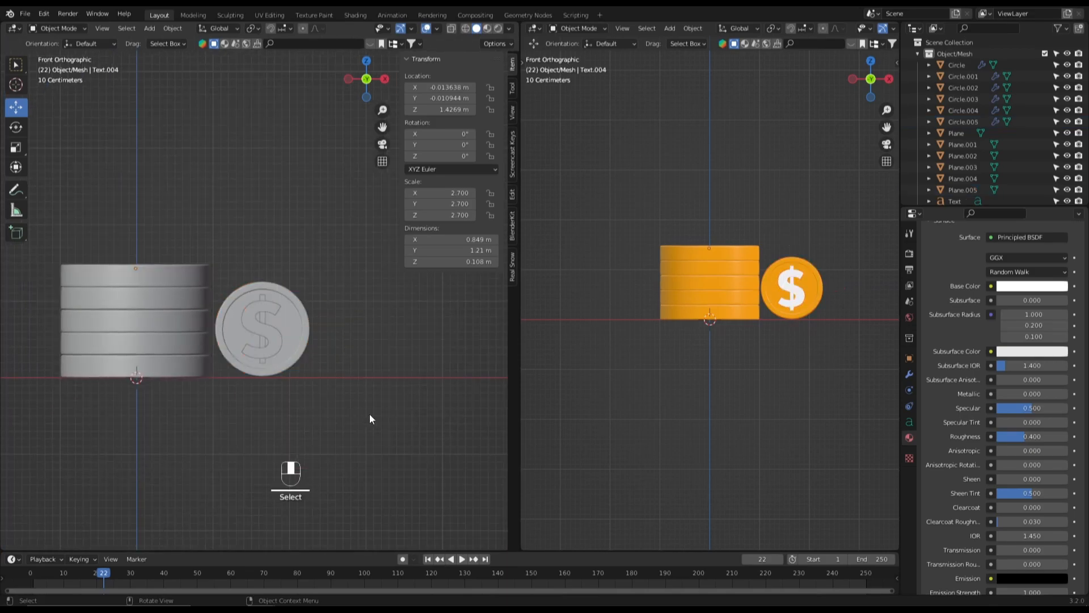
Step: Hide the sidebar, enable X-ray in the solid viewport and switch the material preview viewport to Rendered shading
{"action": "middle_click_drag", "start_coordinate": [374, 418], "coordinate": [375, 397], "text": "shift"}
{"action": "scroll", "coordinate": [771, 296], "scroll_direction": "up", "scroll_amount": 4}
{"action": "middle_click_drag", "start_coordinate": [771, 296], "coordinate": [717, 328], "text": "shift"}
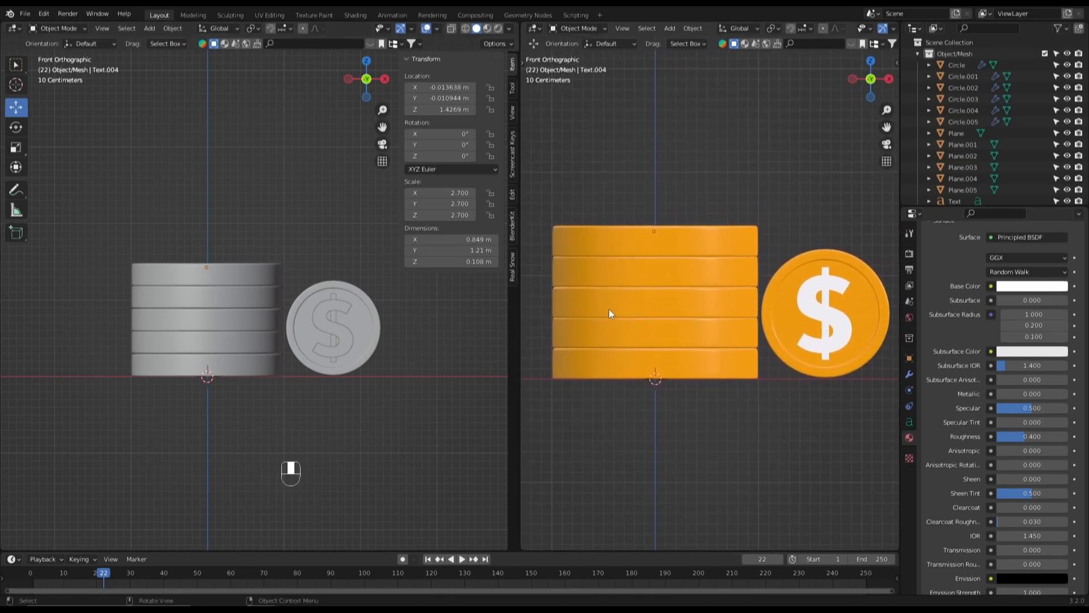
{"action": "scroll", "coordinate": [338, 285], "scroll_direction": "up", "scroll_amount": 3}
{"action": "middle_click_drag", "start_coordinate": [339, 319], "coordinate": [346, 316], "text": "shift"}
{"action": "key", "text": "n"}
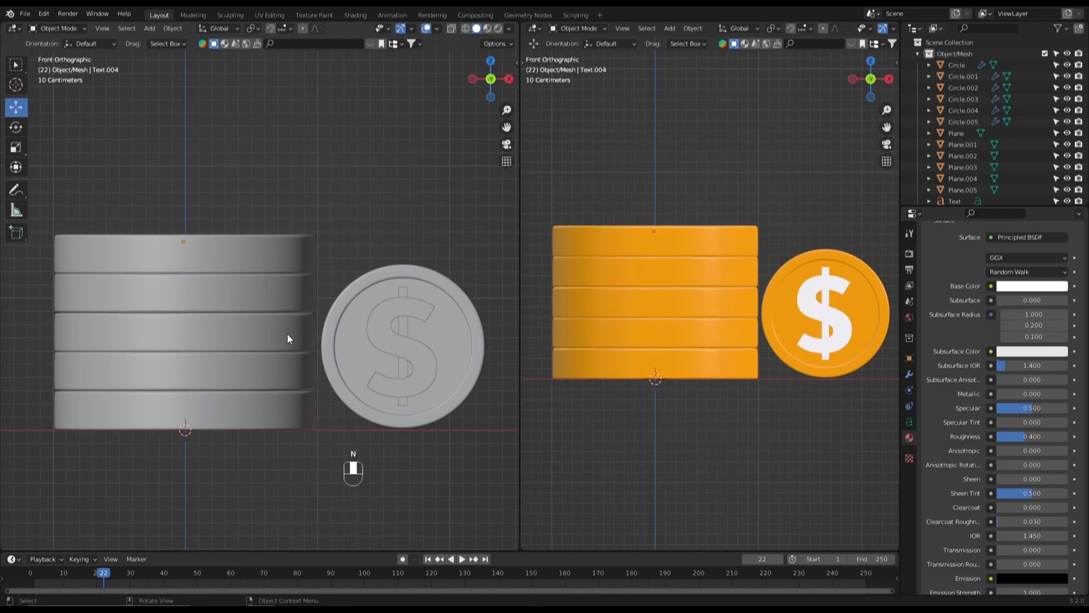
{"action": "key", "text": "ctrl+a"}
{"action": "key", "text": "alt+z"}
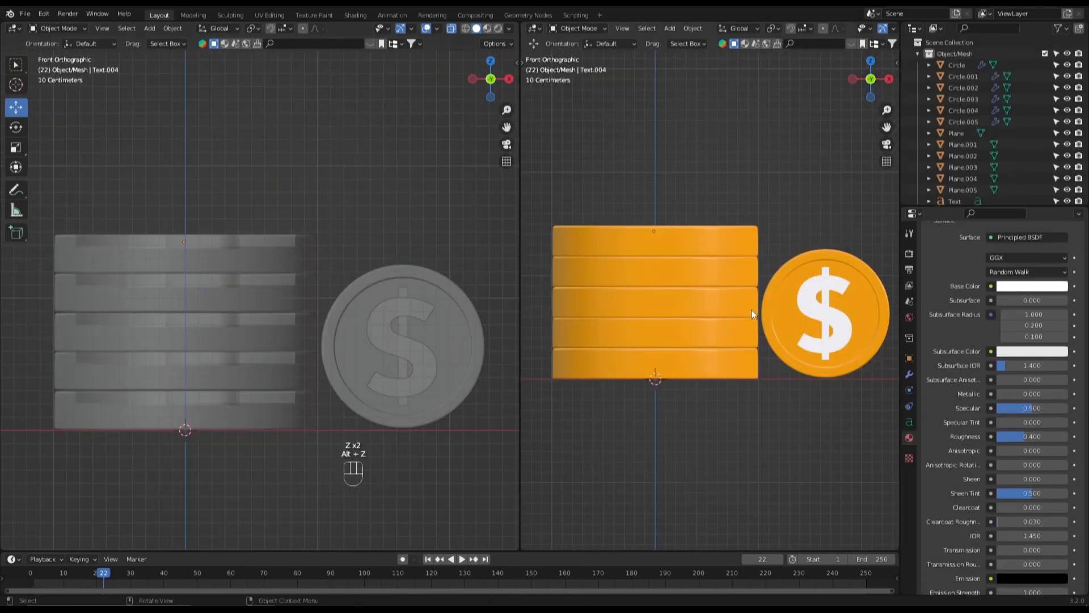
{"action": "key", "text": "z"}
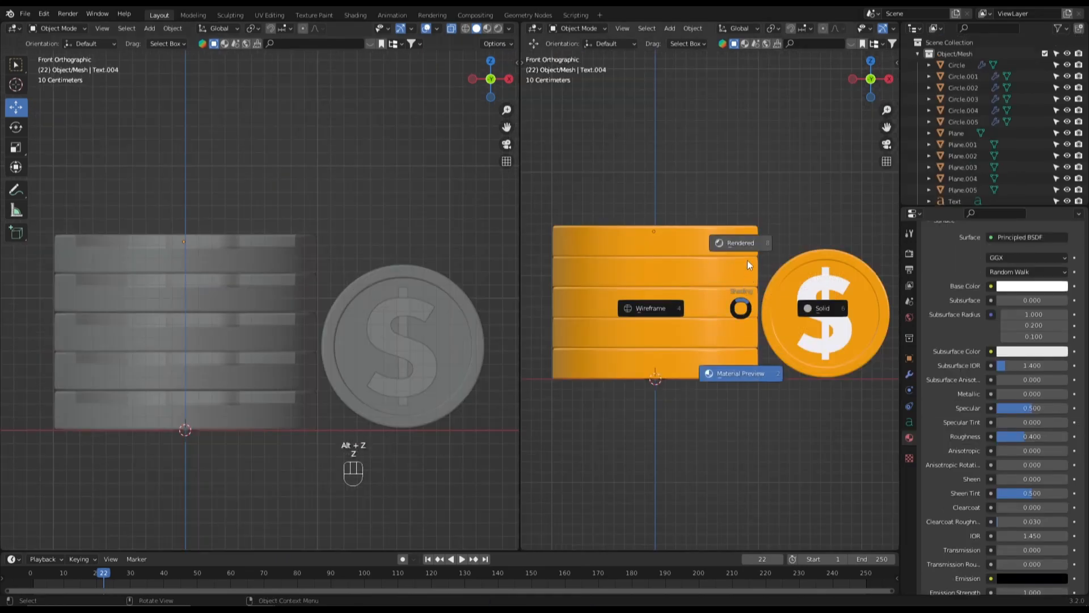
{"action": "left_click", "coordinate": [734, 254]}
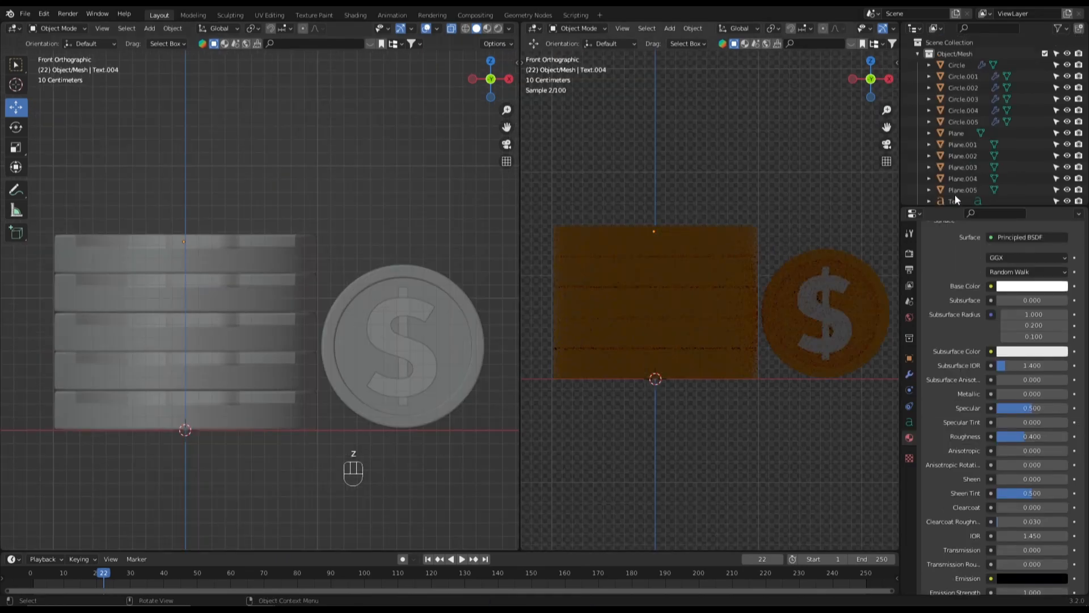
Step: Enable the "object" collection with the lights and camera, and show the rendered viewport through the camera
{"action": "scroll", "coordinate": [1039, 191], "scroll_direction": "down", "scroll_amount": 3}
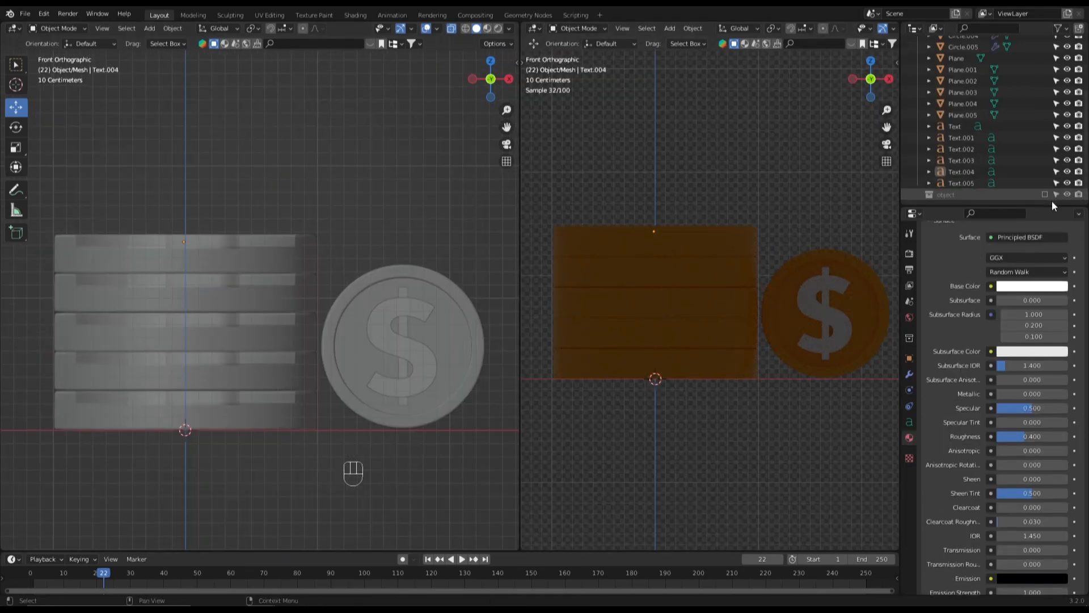
{"action": "left_click", "coordinate": [1044, 194]}
{"action": "scroll", "coordinate": [1002, 172], "scroll_direction": "down", "scroll_amount": 2}
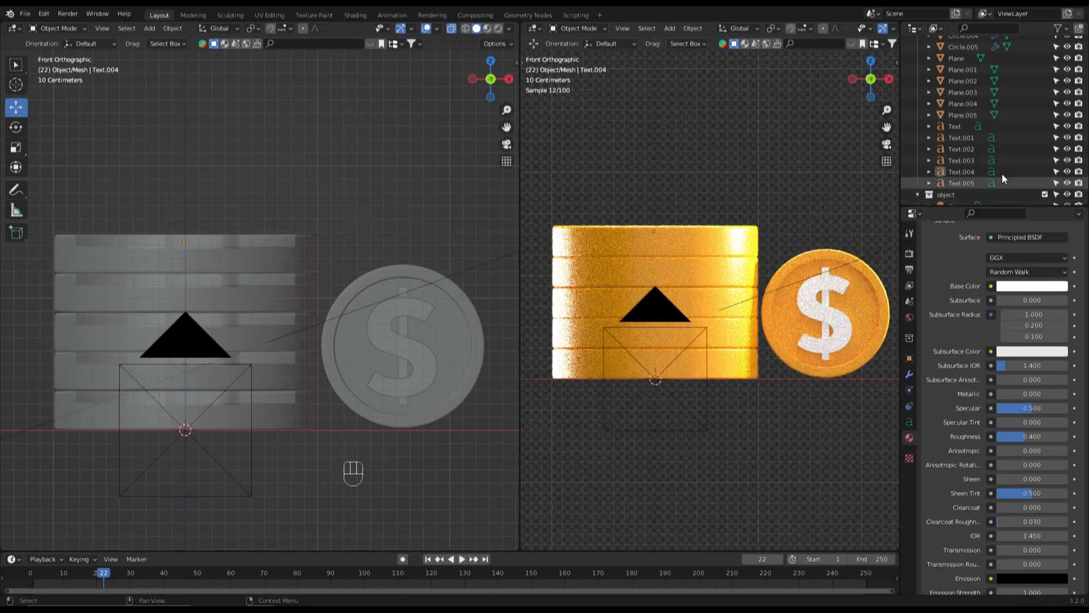
{"action": "scroll", "coordinate": [969, 192], "scroll_direction": "down", "scroll_amount": 2}
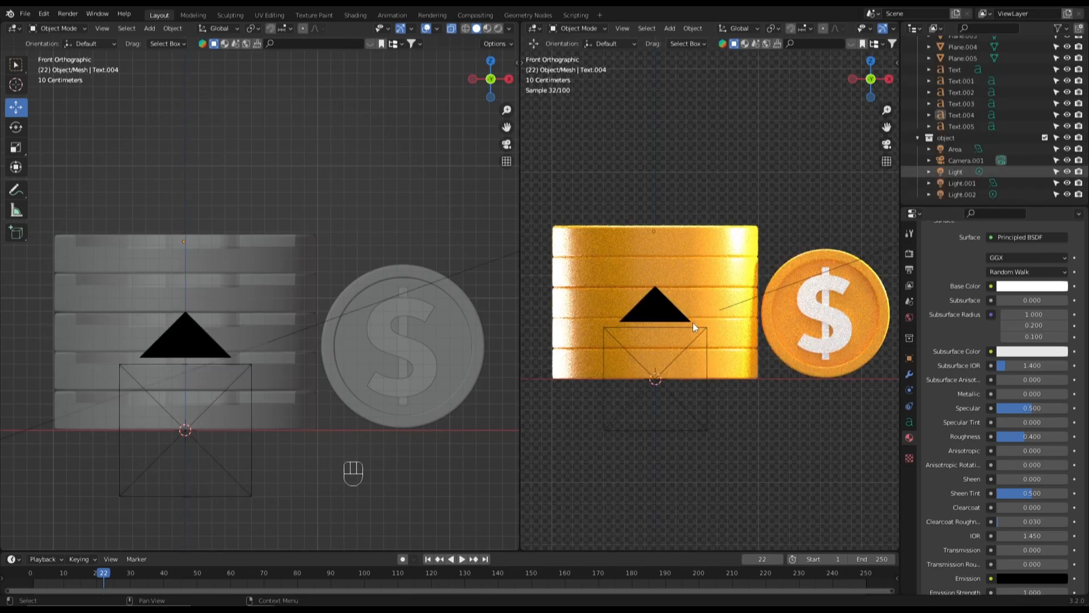
{"action": "scroll", "coordinate": [727, 332], "scroll_direction": "down", "scroll_amount": 2}
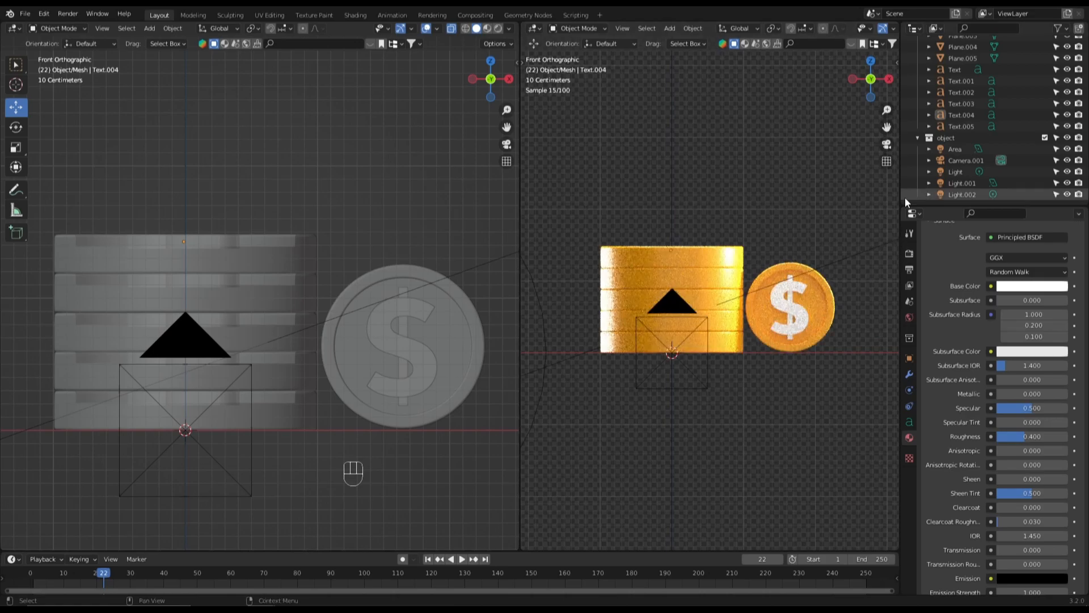
{"action": "left_click", "coordinate": [888, 145]}
Step: Select the lights around the coins one after another to examine their placement
{"action": "middle_click_drag", "start_coordinate": [263, 413], "coordinate": [309, 407]}
{"action": "left_click", "coordinate": [238, 168]}
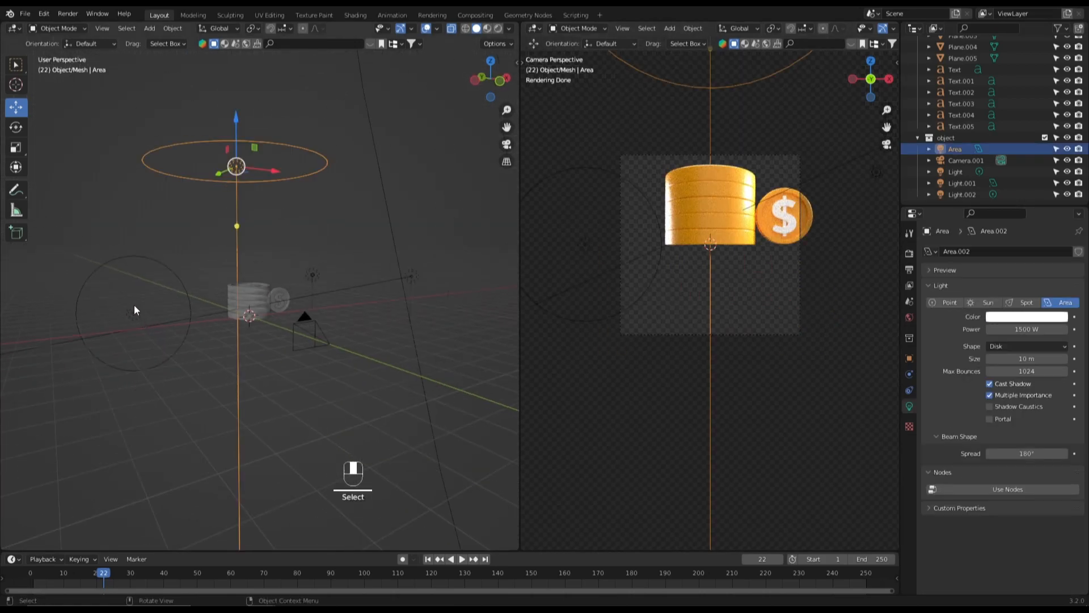
{"action": "left_click", "coordinate": [134, 304]}
{"action": "left_click", "coordinate": [305, 275]}
{"action": "left_click", "coordinate": [407, 275]}
Step: Select the camera and raise it about 0.570 m along Z in front view
{"action": "left_click", "coordinate": [294, 349]}
{"action": "scroll", "coordinate": [347, 359], "scroll_direction": "up", "scroll_amount": 2}
{"action": "key", "text": "grave"}
{"action": "left_click", "coordinate": [294, 335]}
{"action": "left_click_drag", "start_coordinate": [218, 341], "coordinate": [226, 277]}
{"action": "scroll", "coordinate": [723, 311], "scroll_direction": "up", "scroll_amount": 3}
{"action": "scroll", "coordinate": [723, 311], "scroll_direction": "down", "scroll_amount": 2}
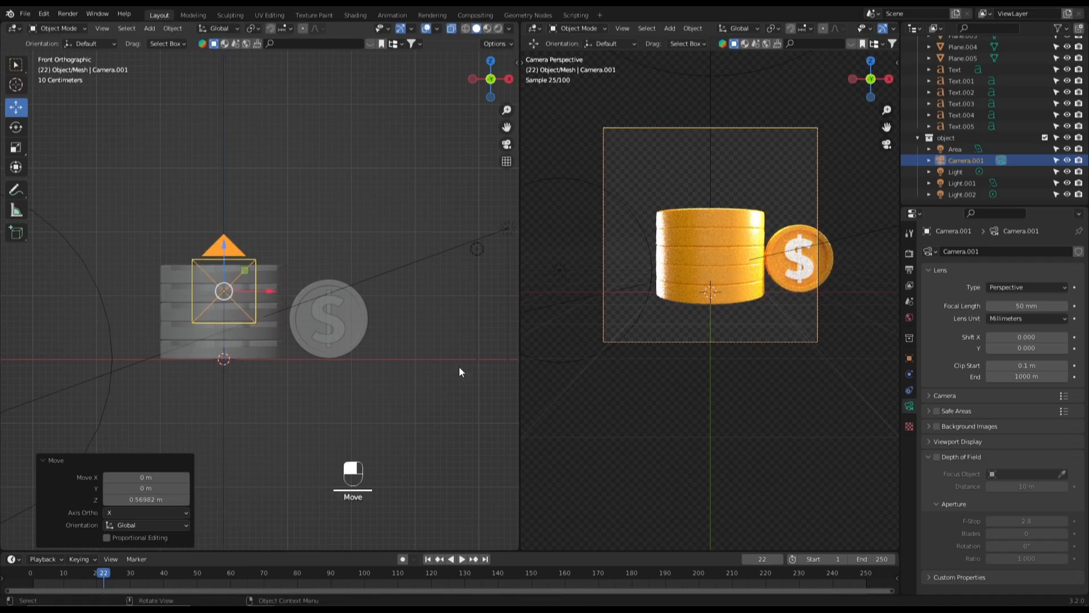
{"action": "left_click", "coordinate": [413, 389]}
Step: Make the "object" collection unselectable and move all the coins together about 0.556 m along negative X
{"action": "scroll", "coordinate": [709, 256], "scroll_direction": "up", "scroll_amount": 2}
{"action": "middle_click_drag", "start_coordinate": [228, 379], "coordinate": [281, 386], "text": "shift"}
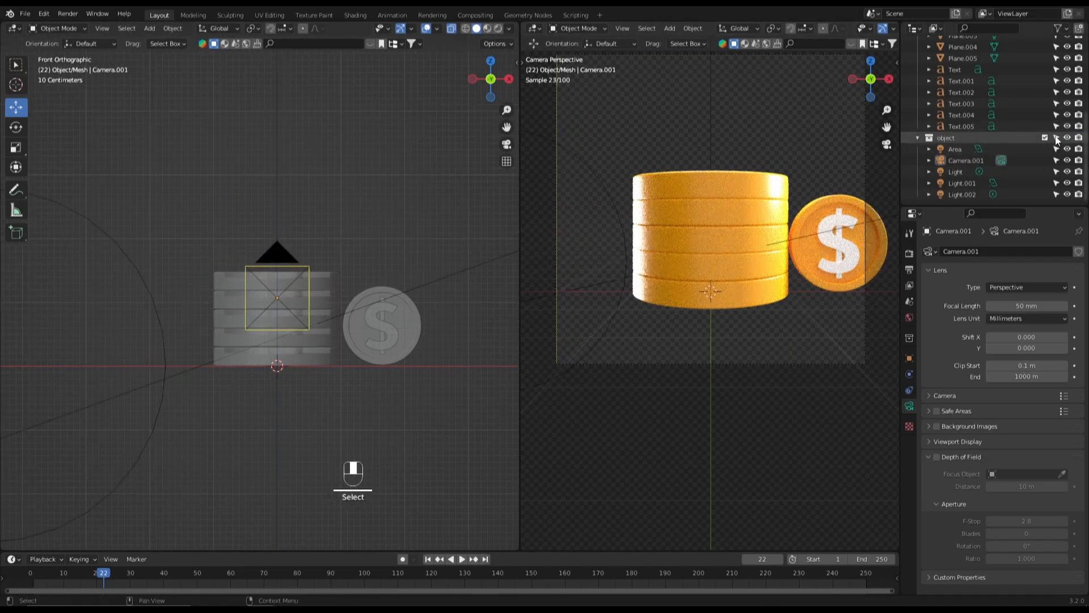
{"action": "scroll", "coordinate": [336, 332], "scroll_direction": "up", "scroll_amount": 2}
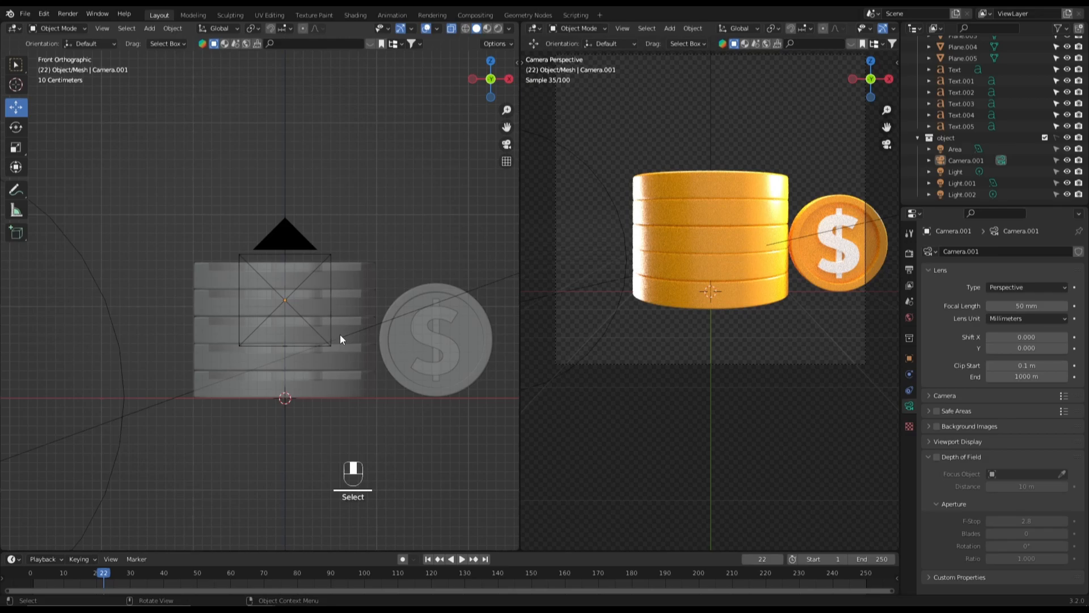
{"action": "key", "text": "a"}
{"action": "key", "text": "g"}
{"action": "key", "text": "x"}
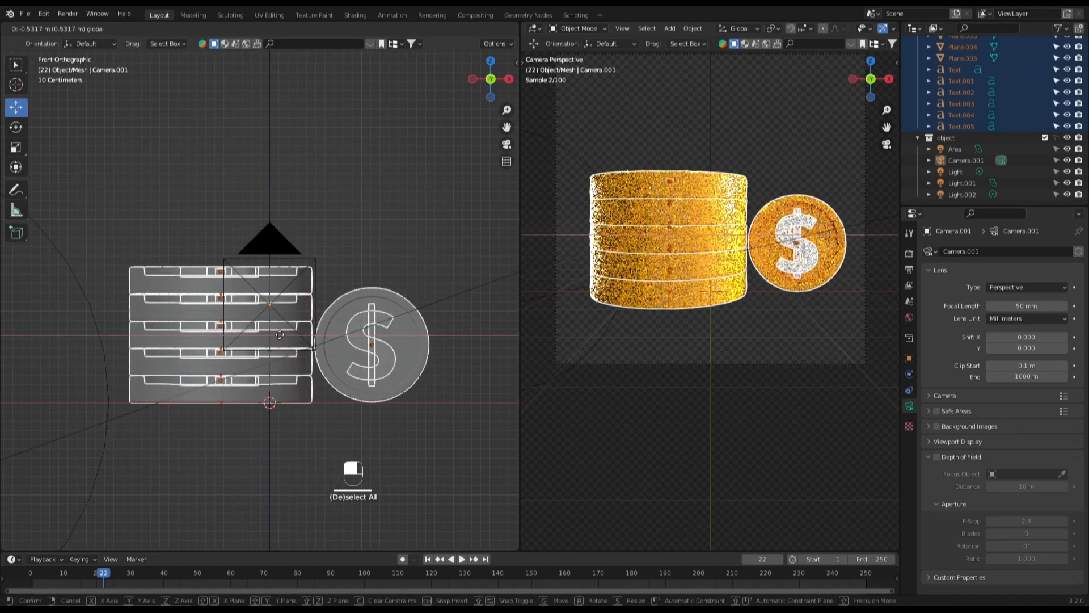
{"action": "left_click", "coordinate": [306, 358]}
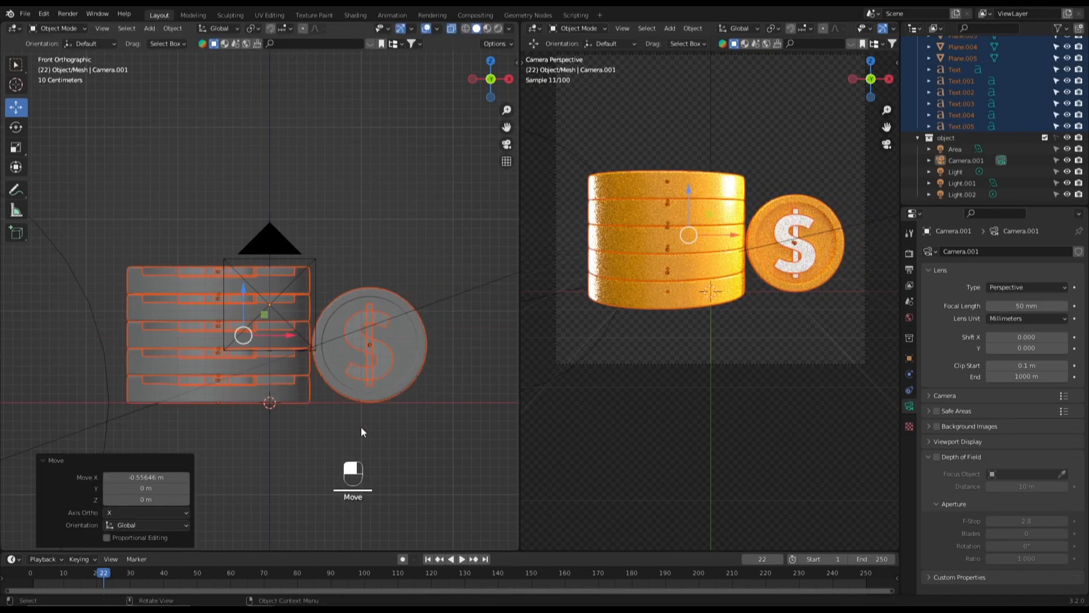
{"action": "left_click", "coordinate": [293, 415]}
Step: Select the stacked coins without the upright coin and activate the Rotate tool
{"action": "middle_click_drag", "start_coordinate": [293, 416], "coordinate": [327, 410], "text": "shift"}
{"action": "left_click_drag", "start_coordinate": [134, 214], "coordinate": [315, 423]}
{"action": "scroll", "coordinate": [284, 392], "scroll_direction": "up", "scroll_amount": 3}
{"action": "scroll", "coordinate": [153, 272], "scroll_direction": "down", "scroll_amount": 2}
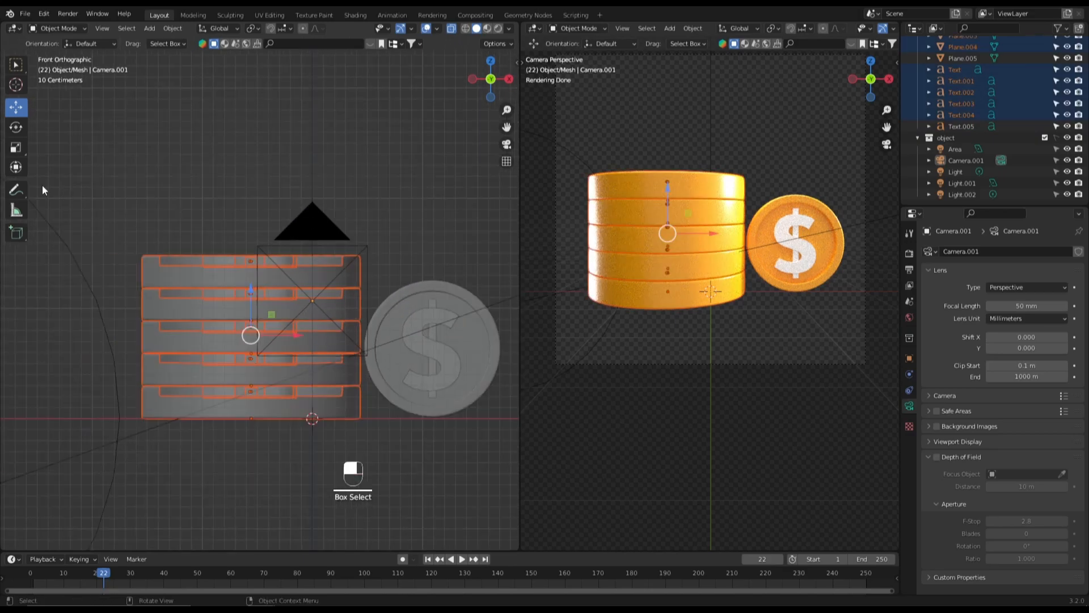
{"action": "left_click", "coordinate": [15, 128]}
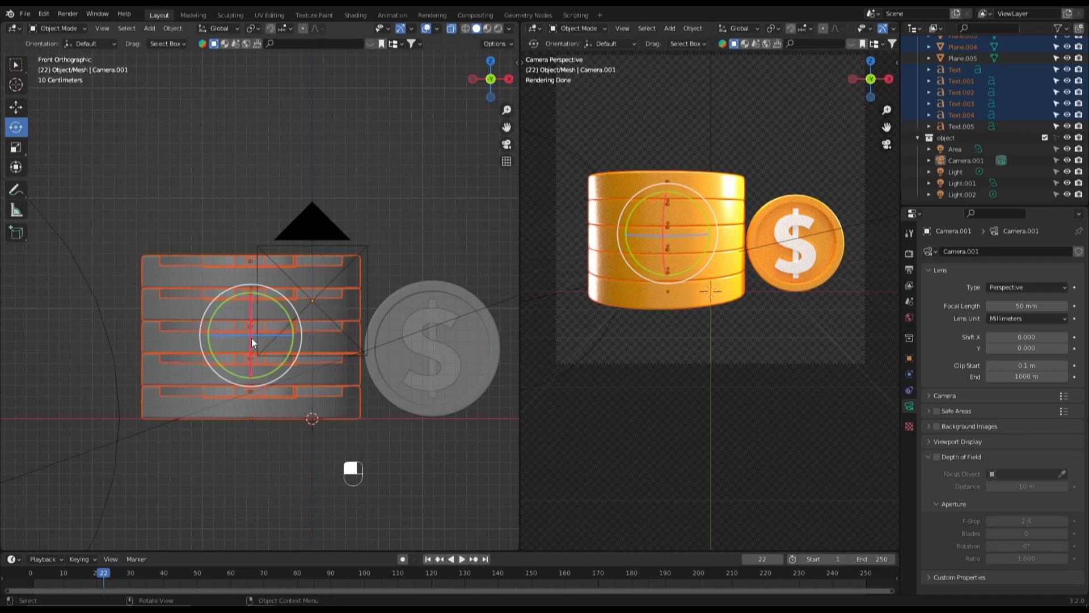
Step: Try to rotate the coin stack and undo the rotation
{"action": "left_click_drag", "start_coordinate": [263, 334], "coordinate": [284, 327]}
{"action": "middle_click_drag", "start_coordinate": [284, 327], "coordinate": [291, 350]}
{"action": "scroll", "coordinate": [291, 350], "scroll_direction": "down", "scroll_amount": 2}
{"action": "key", "text": "ctrl+z"}
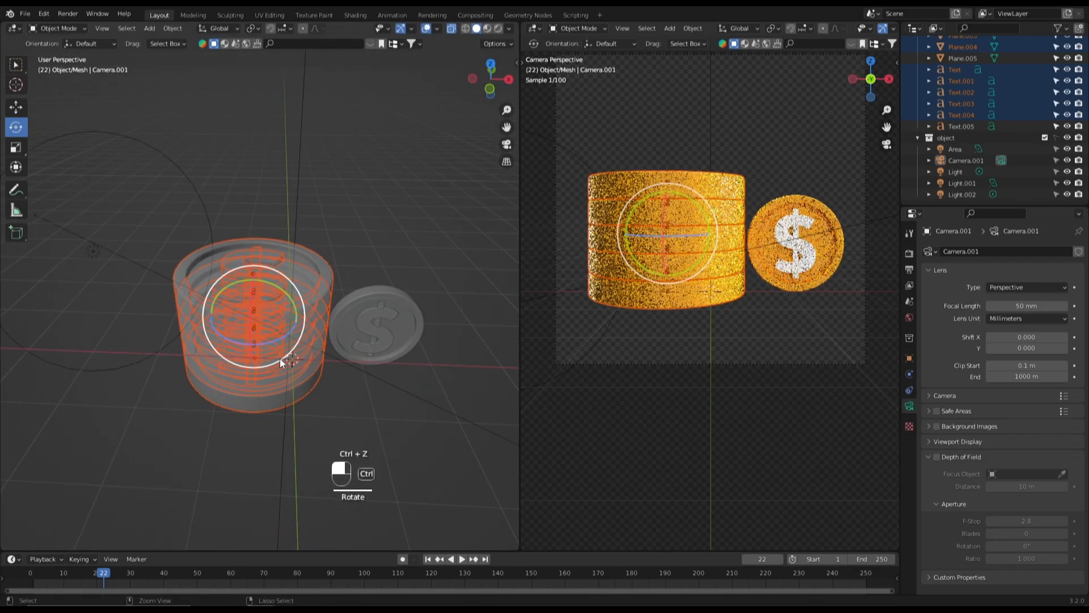
Step: Rotate the coin stack about 24° around Z and about 17.3° around X, and deselect it
{"action": "left_click_drag", "start_coordinate": [278, 342], "coordinate": [277, 319]}
{"action": "scroll", "coordinate": [277, 319], "scroll_direction": "down", "scroll_amount": 2}
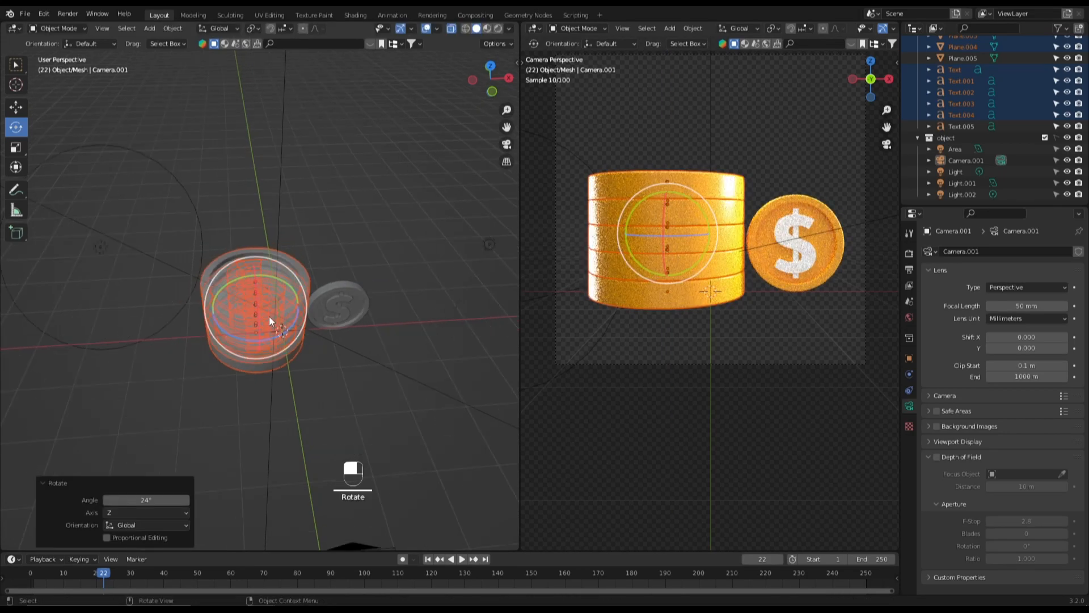
{"action": "key", "text": "KP_1"}
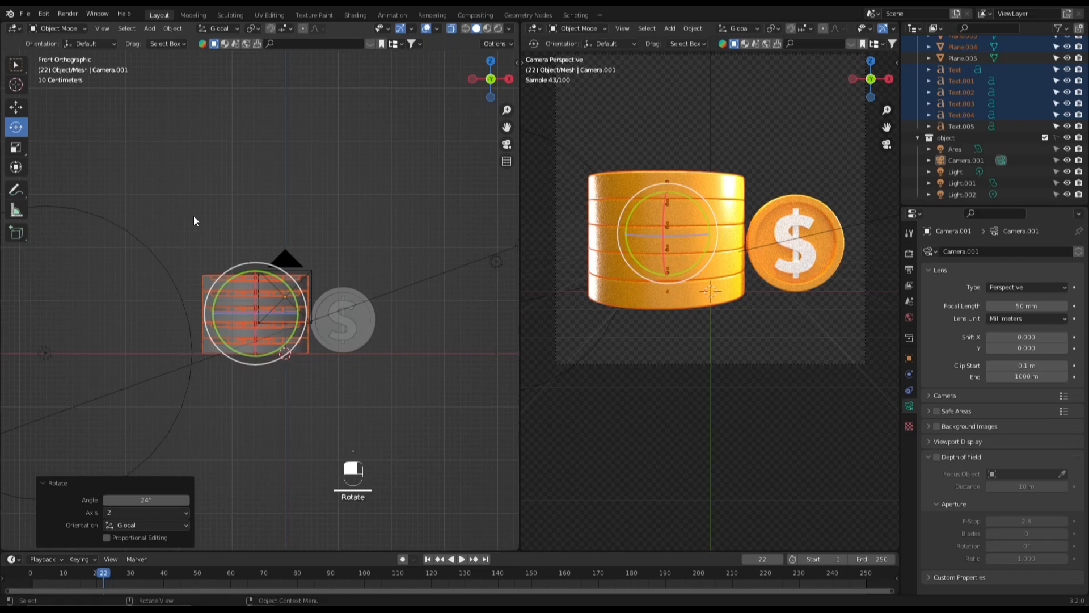
{"action": "scroll", "coordinate": [189, 209], "scroll_direction": "up", "scroll_amount": 3}
{"action": "left_click_drag", "start_coordinate": [251, 297], "coordinate": [272, 316]}
{"action": "scroll", "coordinate": [272, 316], "scroll_direction": "down", "scroll_amount": 3}
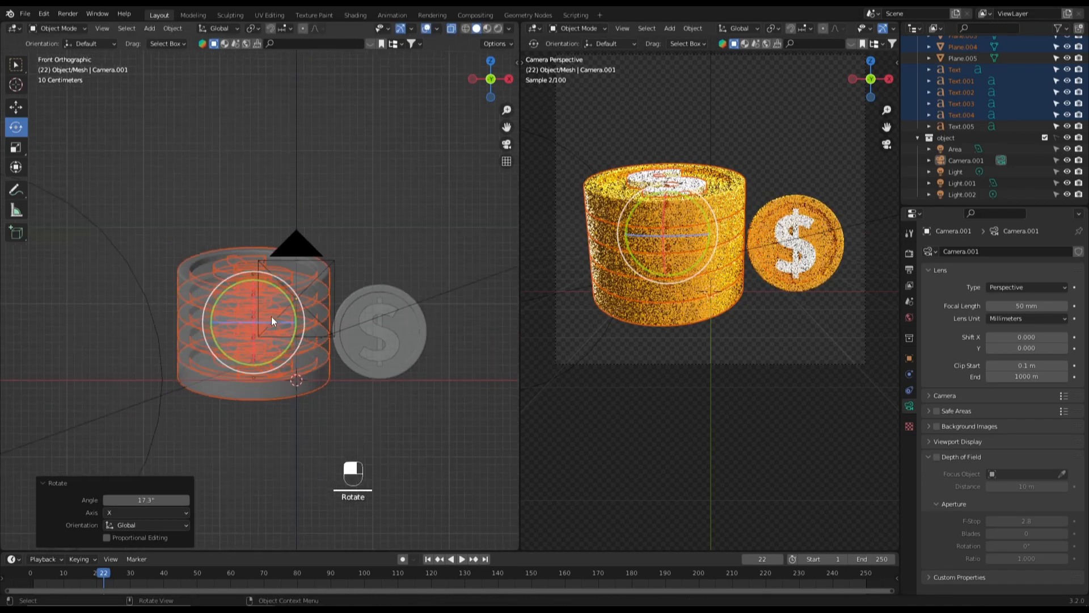
{"action": "left_click", "coordinate": [341, 410]}
Step: Make the "object" collection selectable again and raise the camera about 0.769 m along Z
{"action": "left_click", "coordinate": [1056, 138]}
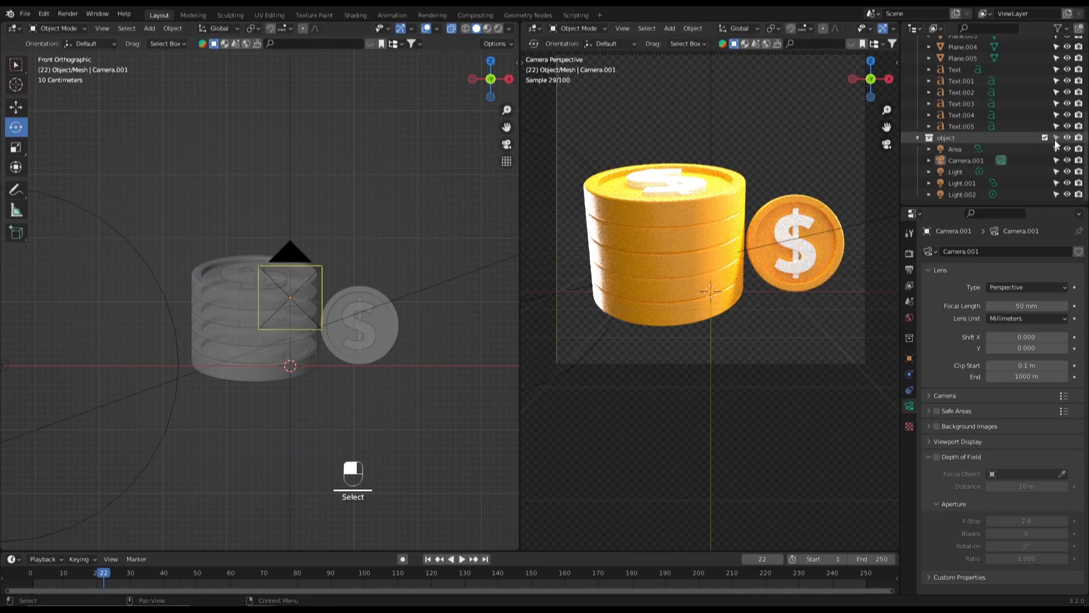
{"action": "scroll", "coordinate": [392, 245], "scroll_direction": "down", "scroll_amount": 3}
{"action": "left_click", "coordinate": [273, 267]}
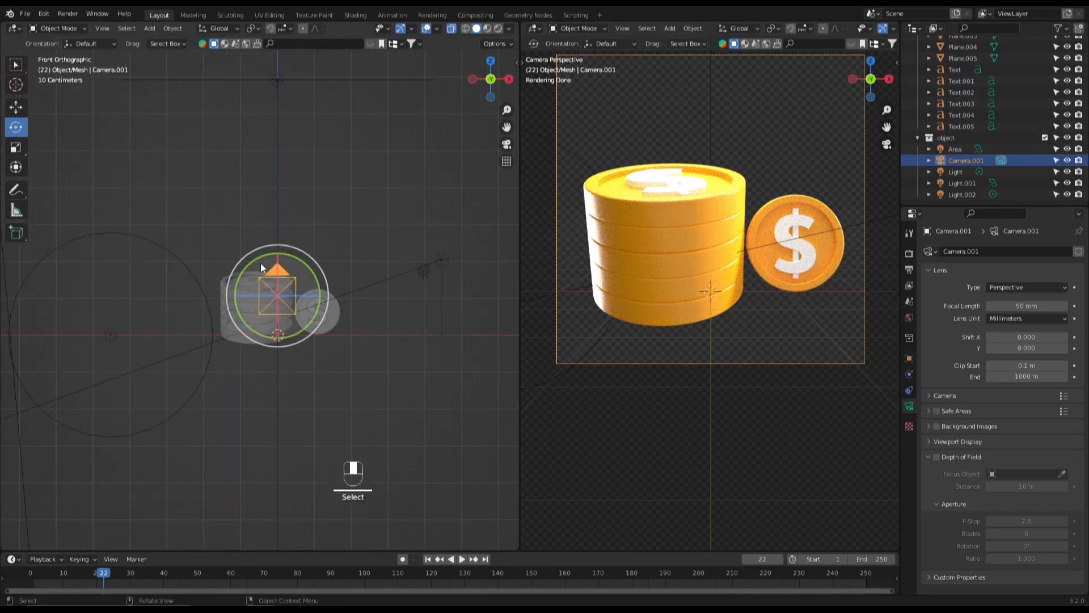
{"action": "left_click", "coordinate": [18, 108]}
{"action": "left_click_drag", "start_coordinate": [287, 254], "coordinate": [281, 218]}
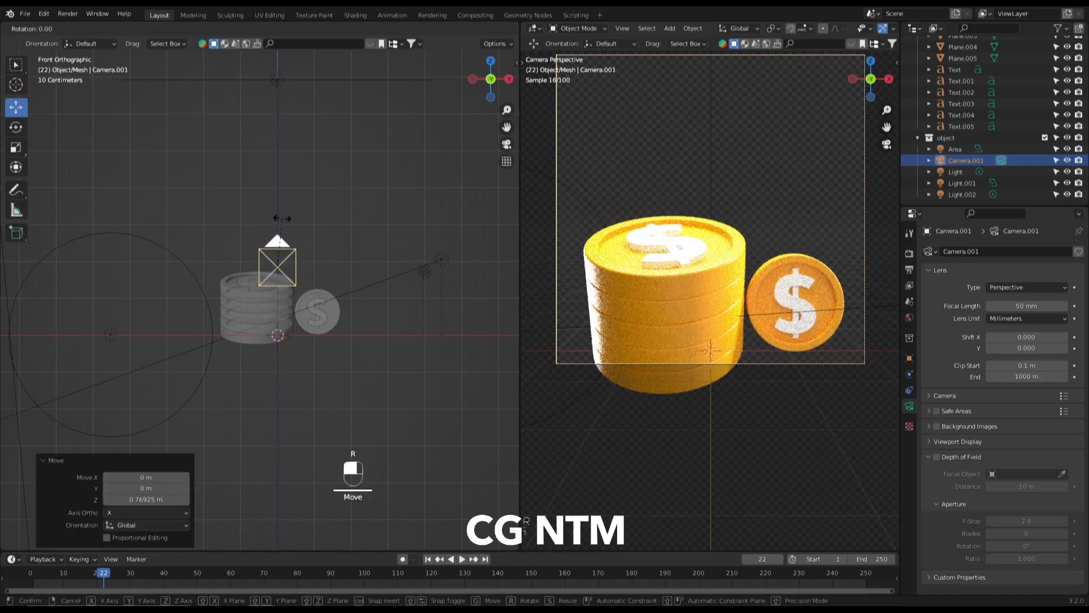
Step: Rotate the camera around X to tilt it down toward the coins, and deselect it
{"action": "key", "text": "r"}
{"action": "key", "text": "x"}
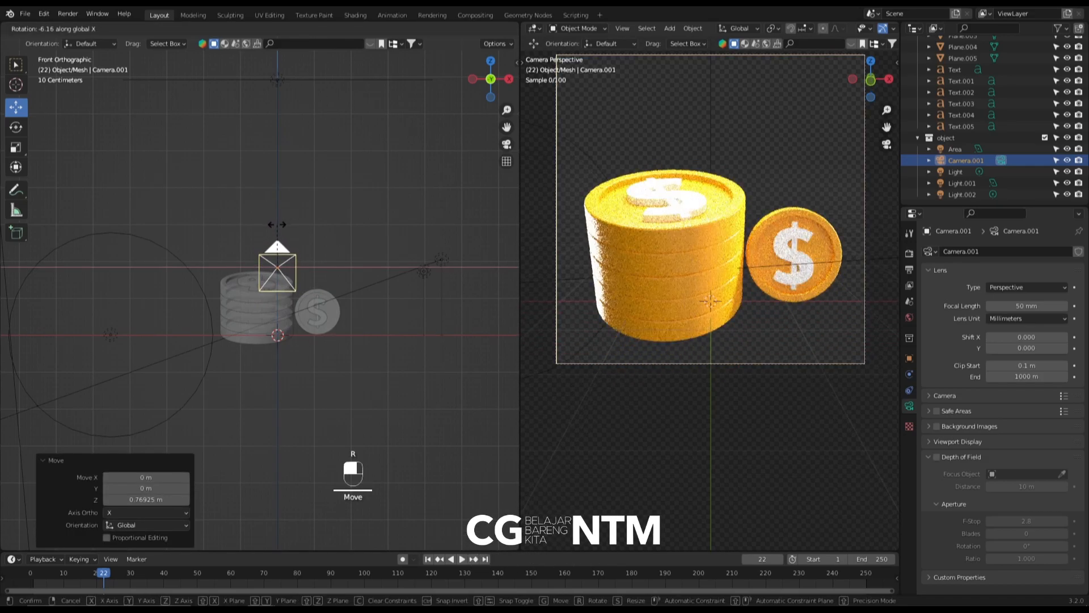
{"action": "left_click", "coordinate": [276, 224]}
{"action": "left_click", "coordinate": [681, 327]}
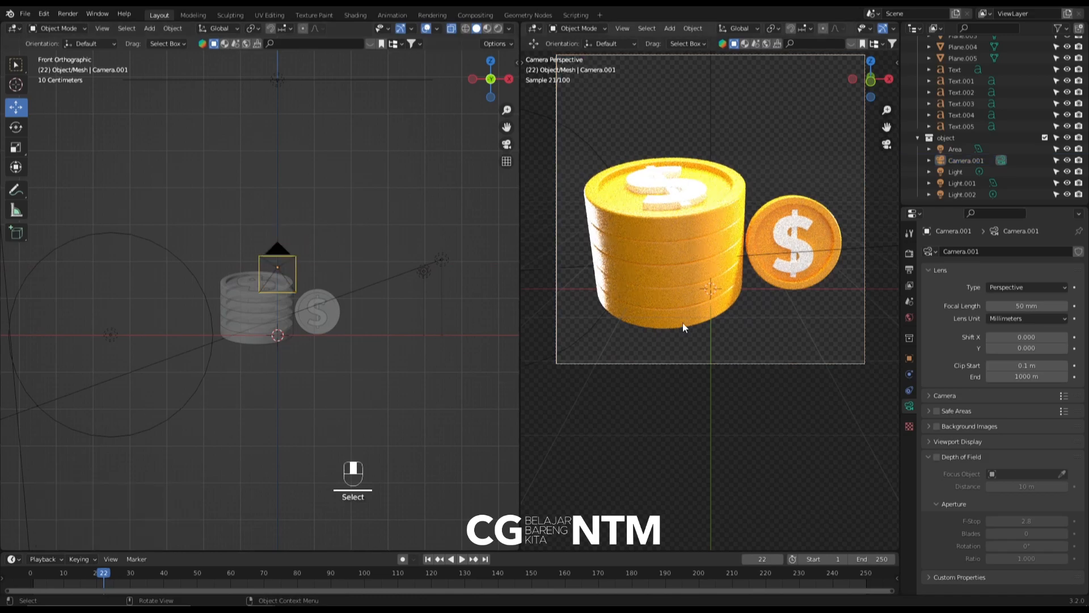
{"action": "scroll", "coordinate": [686, 319], "scroll_direction": "down", "scroll_amount": 2}
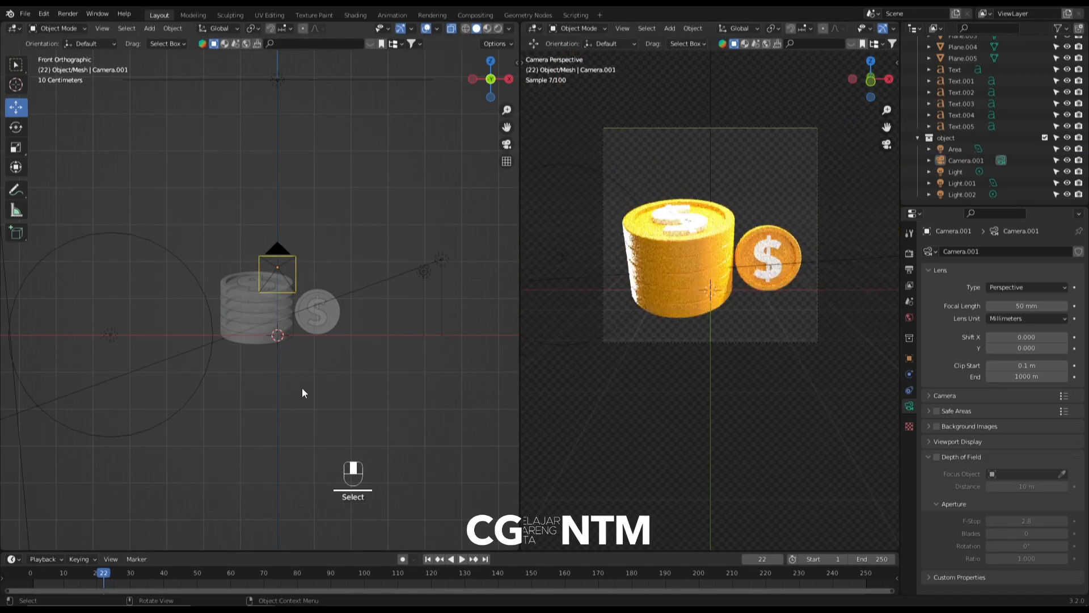
Step: Delete the small upright coin together with its vertical bar and dollar sign
{"action": "scroll", "coordinate": [296, 340], "scroll_direction": "up", "scroll_amount": 7}
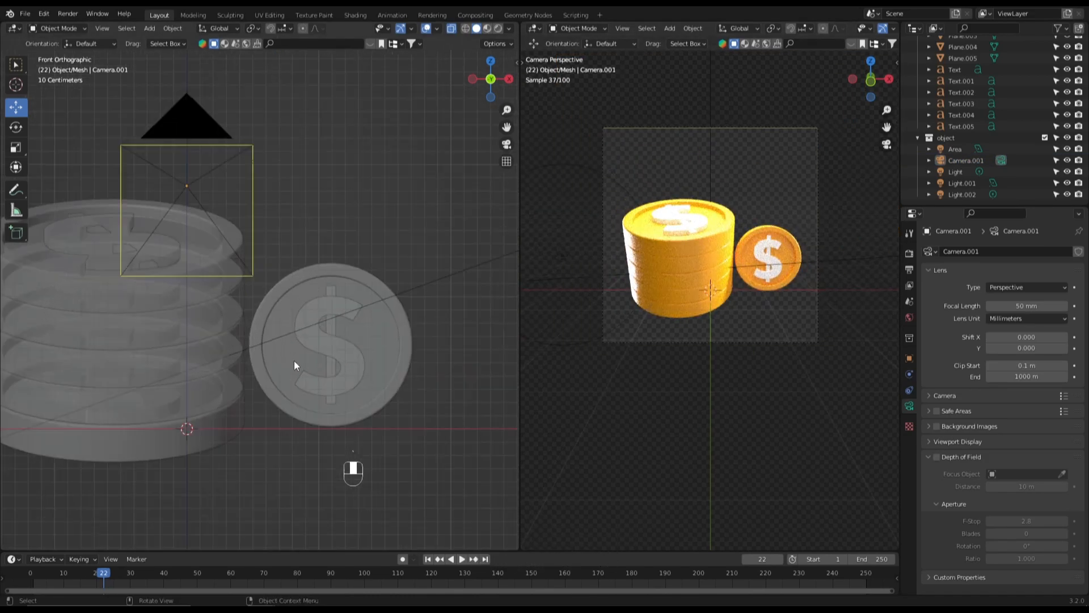
{"action": "left_click", "coordinate": [315, 364]}
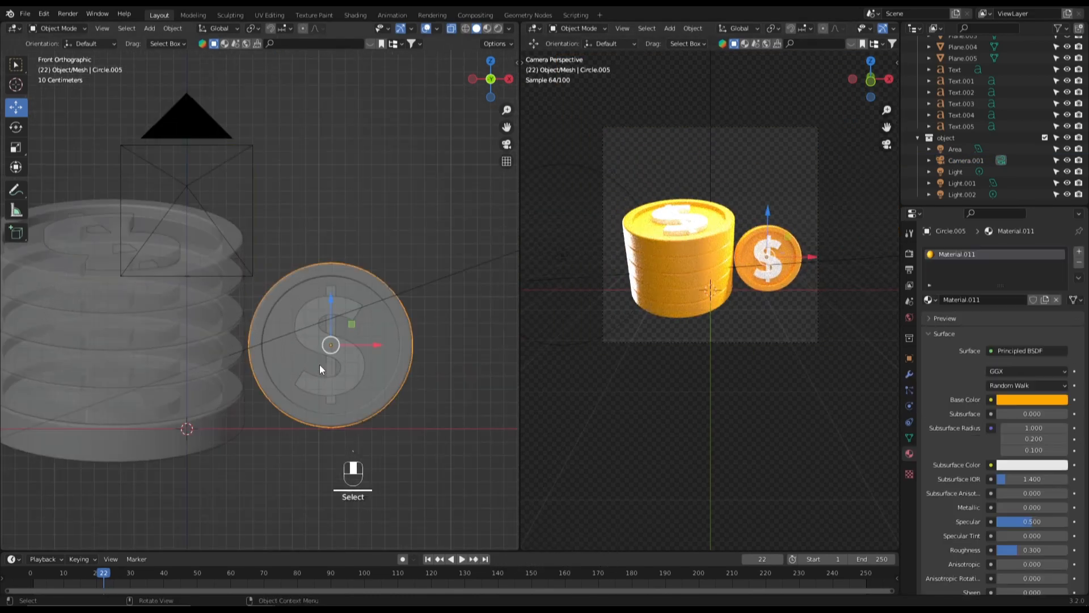
{"action": "left_click", "coordinate": [330, 366], "text": "shift"}
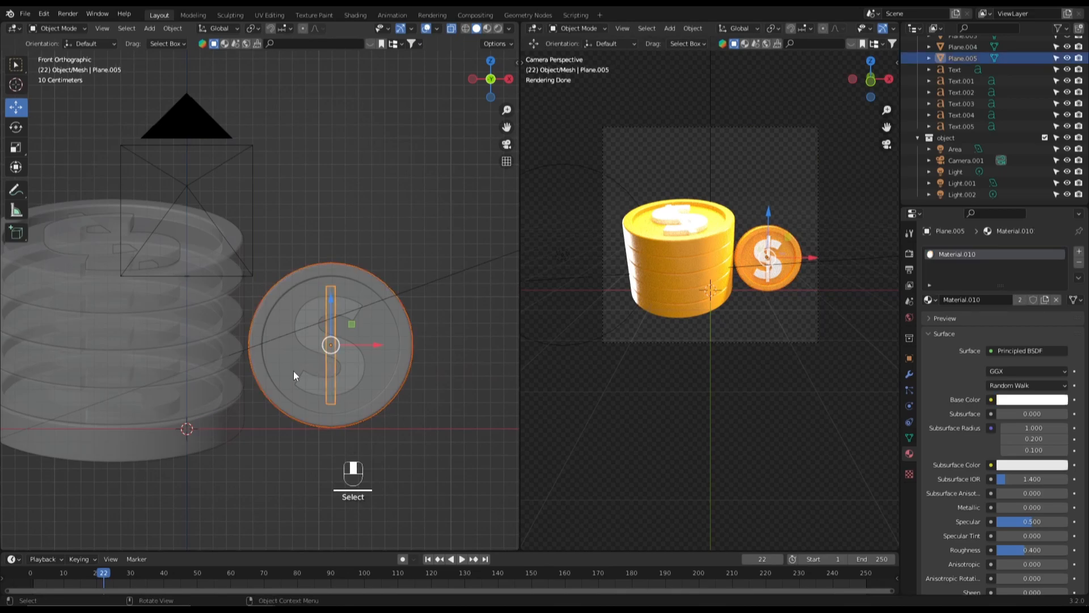
{"action": "left_click", "coordinate": [359, 386], "text": "shift"}
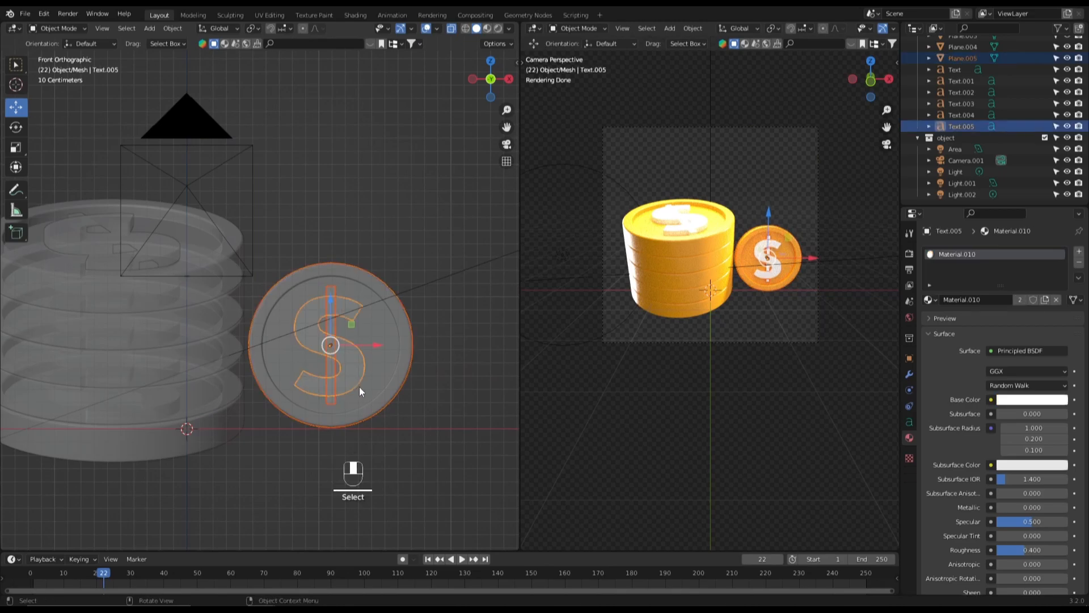
{"action": "key", "text": "x"}
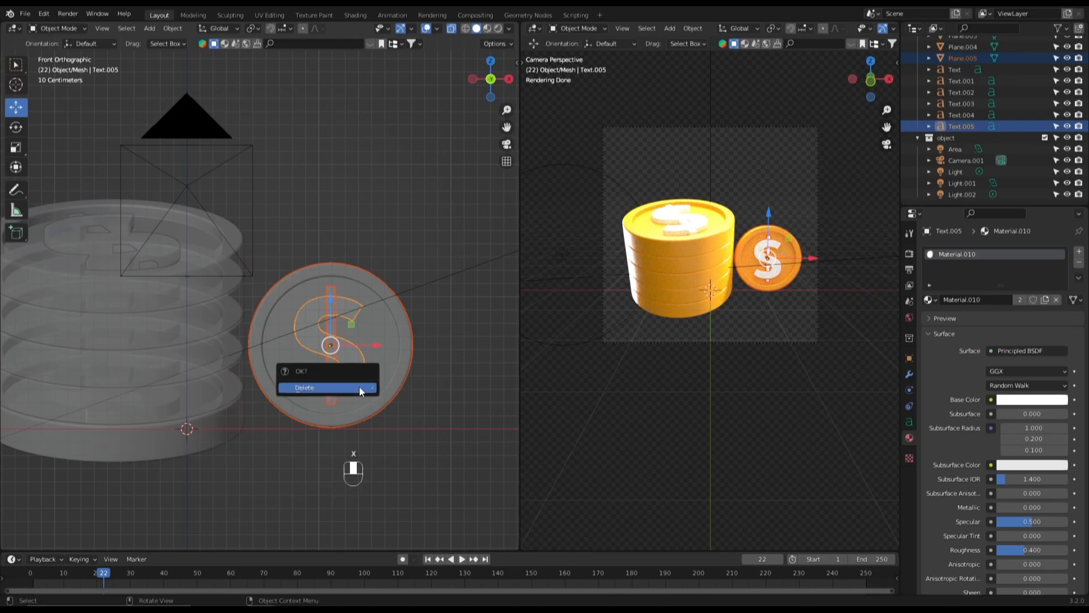
{"action": "left_click", "coordinate": [359, 386]}
Step: Turn off X-ray in the modelling view and duplicate the stack's top coin with its dollar sign and bar
{"action": "middle_click_drag", "start_coordinate": [257, 351], "coordinate": [287, 340], "text": "shift"}
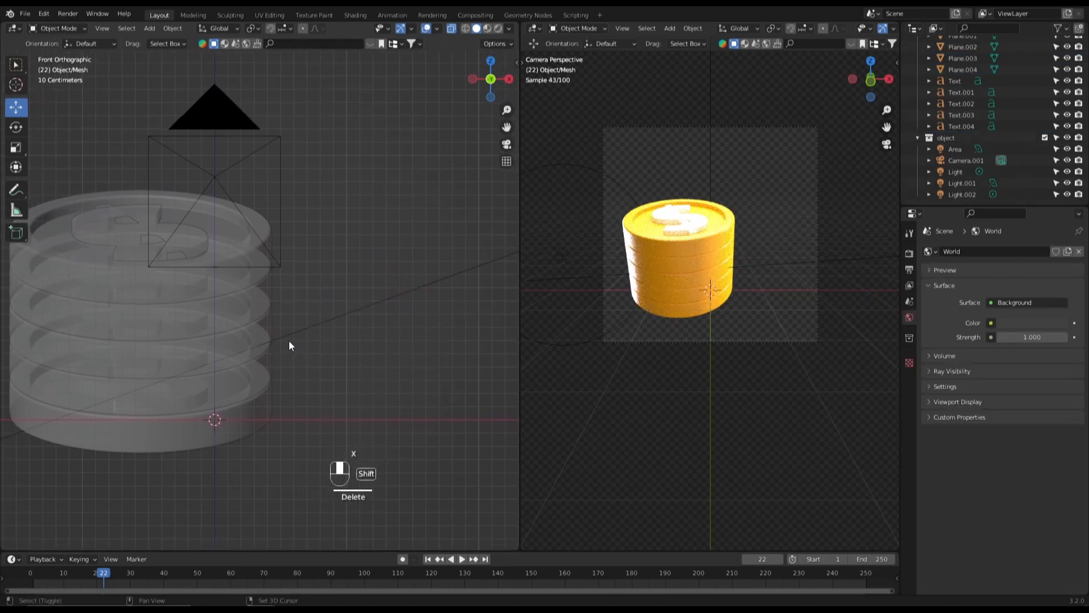
{"action": "middle_click_drag", "start_coordinate": [173, 274], "coordinate": [187, 309]}
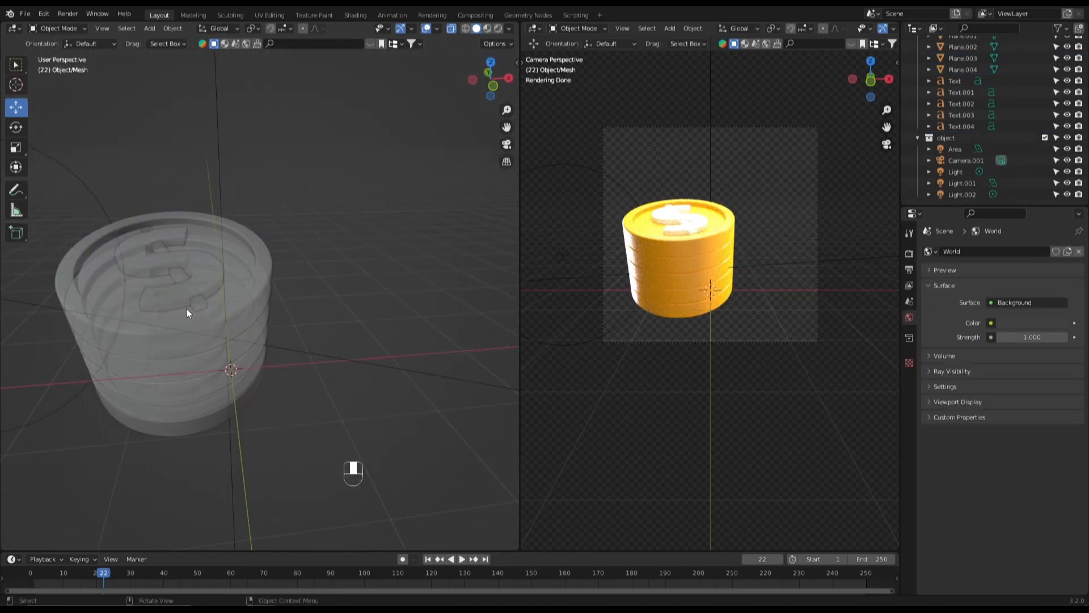
{"action": "key", "text": "z"}
{"action": "left_click", "coordinate": [259, 311]}
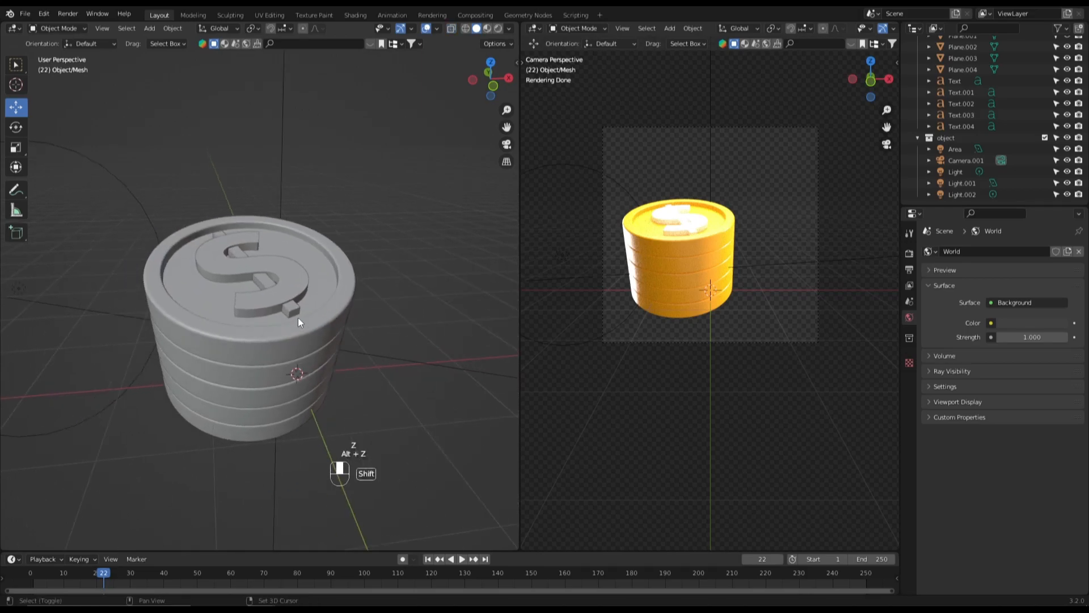
{"action": "left_click", "coordinate": [267, 295]}
{"action": "left_click", "coordinate": [290, 309], "text": "shift"}
{"action": "left_click", "coordinate": [230, 328], "text": "shift"}
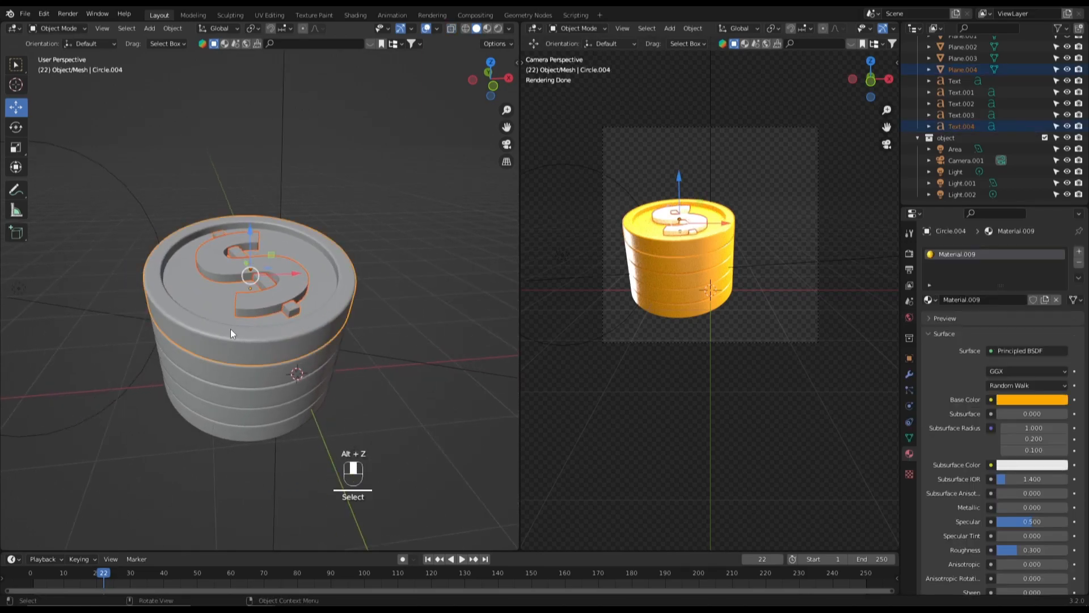
{"action": "key", "text": "ctrl+c"}
{"action": "key", "text": "ctrl+v"}
Step: Move the duplicated coin along X to beside the stack, with a final shift of about 0.491 m
{"action": "left_click_drag", "start_coordinate": [284, 275], "coordinate": [432, 268]}
{"action": "middle_click_drag", "start_coordinate": [397, 322], "coordinate": [281, 345], "text": "shift"}
{"action": "scroll", "coordinate": [281, 323], "scroll_direction": "up", "scroll_amount": 1}
{"action": "left_click_drag", "start_coordinate": [274, 317], "coordinate": [318, 302]}
{"action": "key", "text": "grave"}
{"action": "left_click", "coordinate": [242, 223]}
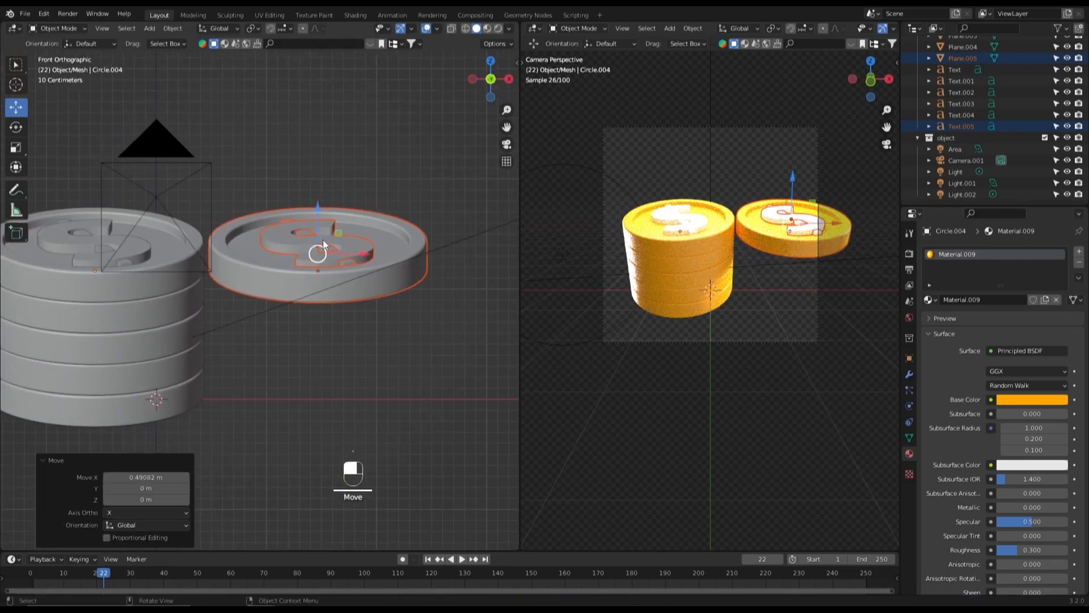
Step: Rotate only the duplicated coin's disc 90° around global X
{"action": "left_click", "coordinate": [335, 336]}
{"action": "left_click", "coordinate": [345, 290]}
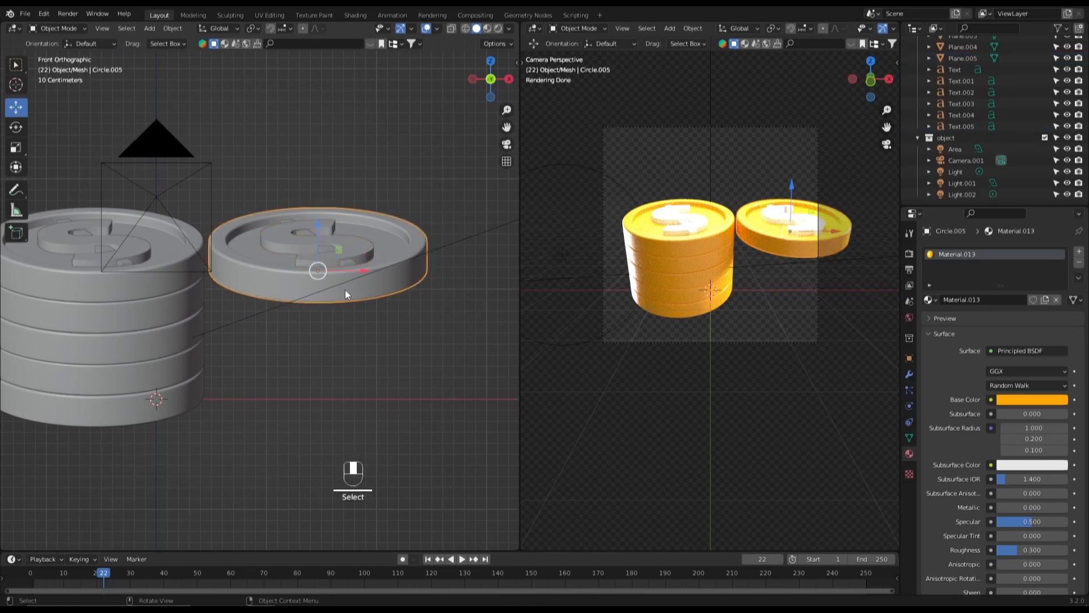
{"action": "middle_click_drag", "start_coordinate": [345, 289], "coordinate": [339, 307], "text": "shift"}
{"action": "type", "text": "rx"}
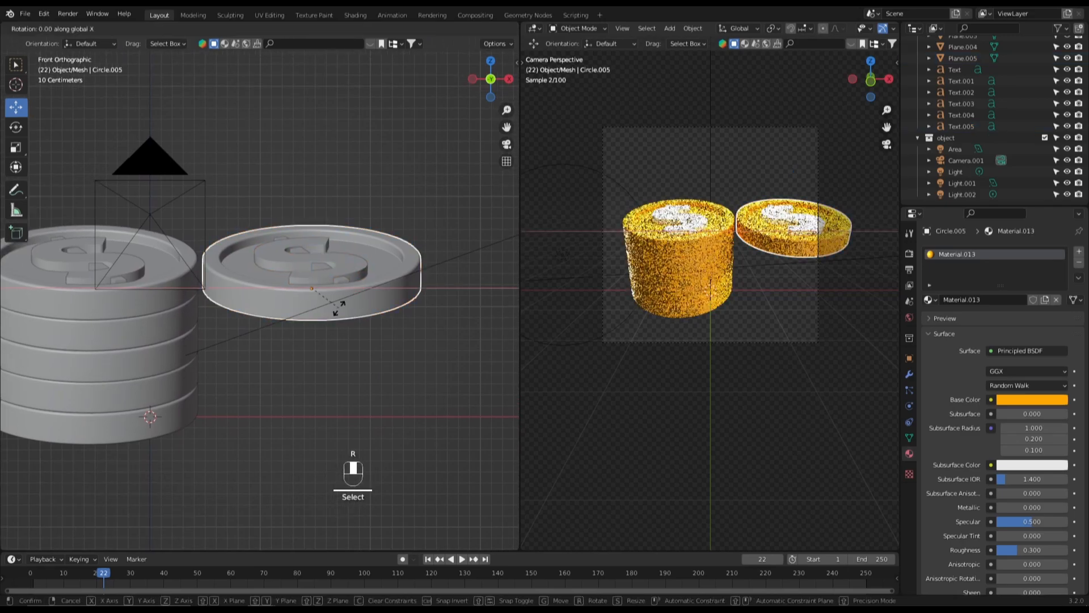
{"action": "type", "text": "90"}
{"action": "key", "text": "Return"}
Step: Reset the duplicated coin disc's rotation to 0° on the X, Y and Z axes
{"action": "middle_click_drag", "start_coordinate": [344, 308], "coordinate": [239, 343]}
{"action": "key", "text": "n"}
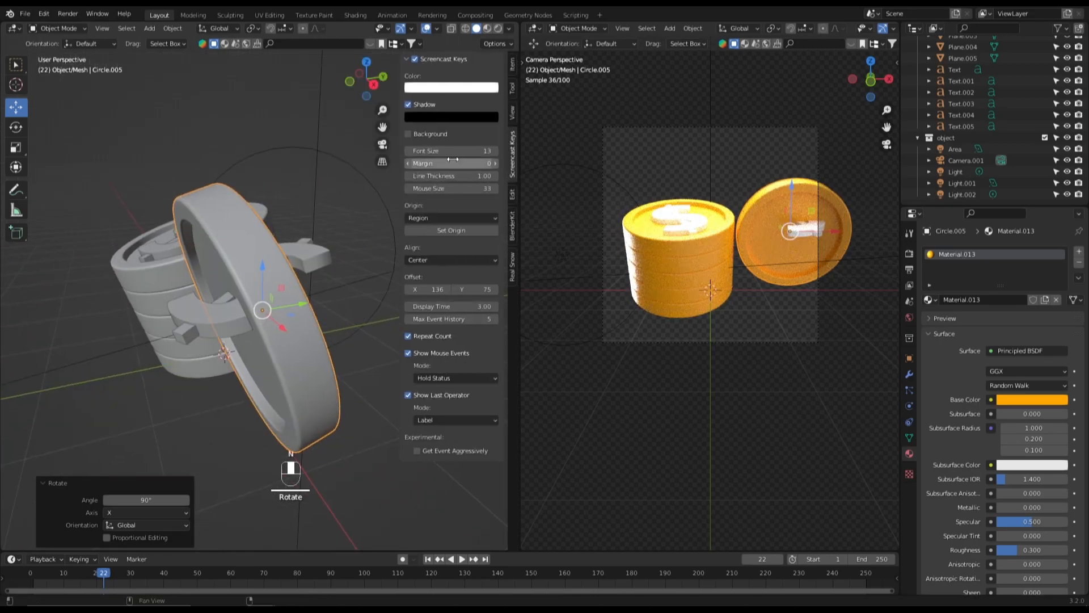
{"action": "left_click", "coordinate": [513, 64]}
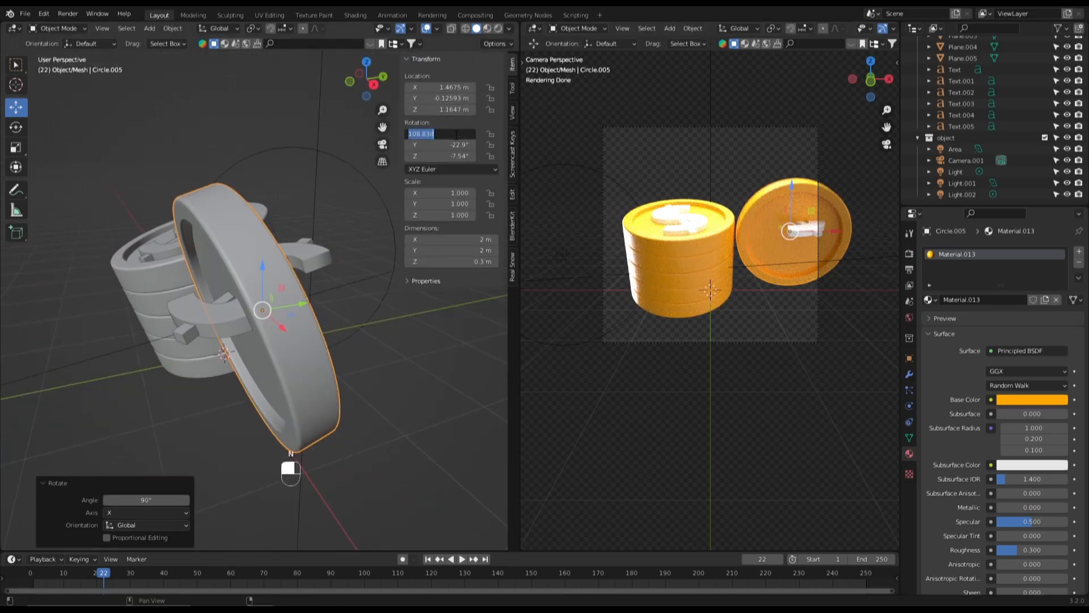
{"action": "type", "text": "0"}
{"action": "key", "text": "Return"}
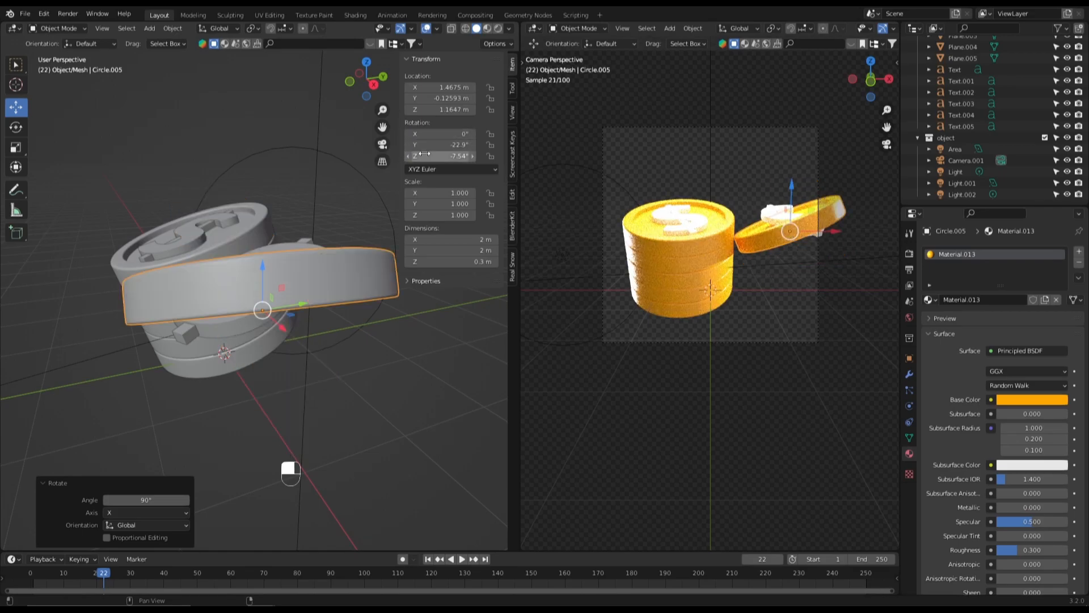
{"action": "type", "text": "0"}
{"action": "key", "text": "Return"}
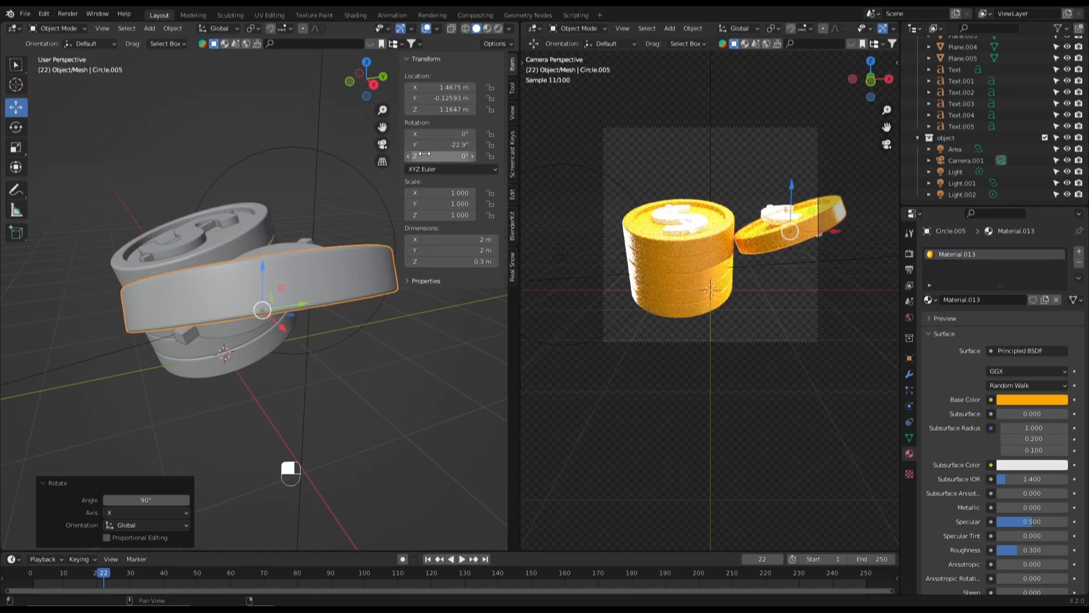
{"action": "type", "text": "0"}
{"action": "key", "text": "Return"}
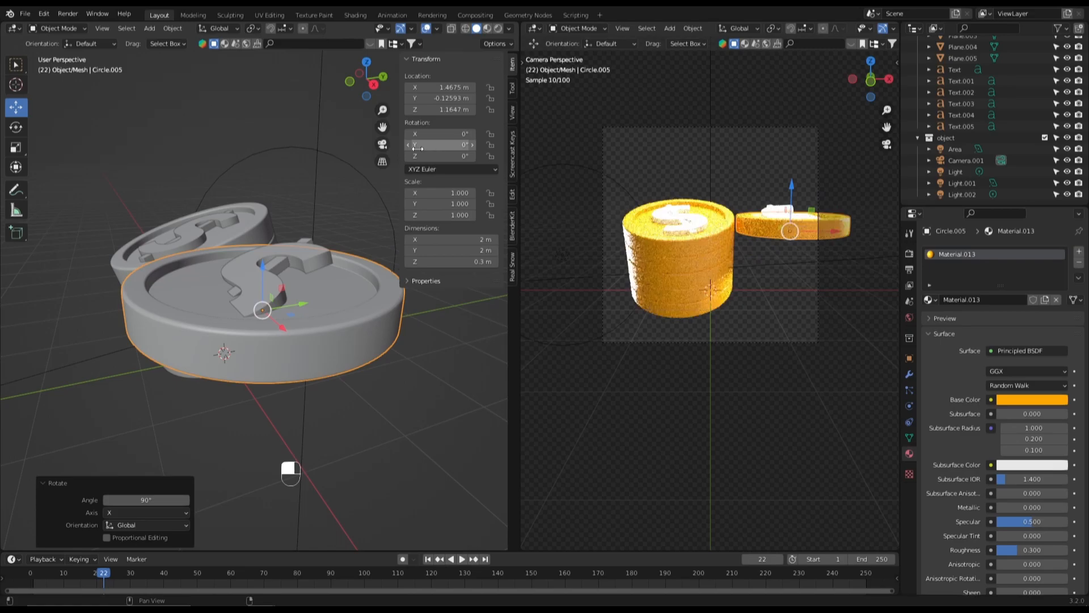
Step: Set the duplicated coin disc's X rotation to 90° so it stands upright
{"action": "left_click", "coordinate": [431, 136]}
{"action": "type", "text": "9"}
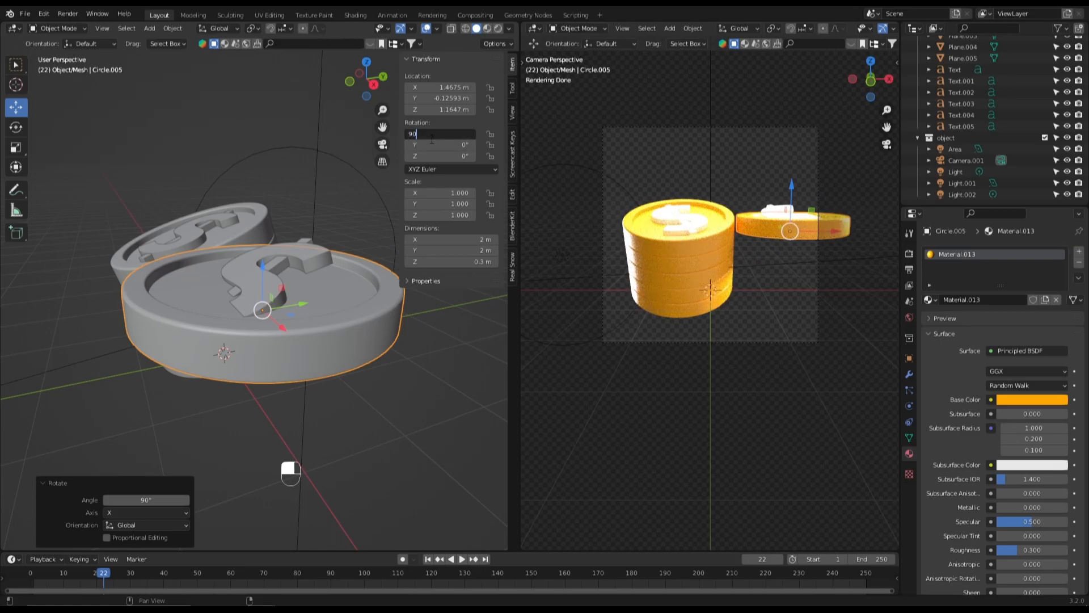
{"action": "type", "text": "0"}
{"action": "key", "text": "Return"}
Step: Set the duplicated dollar sign's rotation to X 90°, Y 0° and Z 0°
{"action": "left_click", "coordinate": [329, 261]}
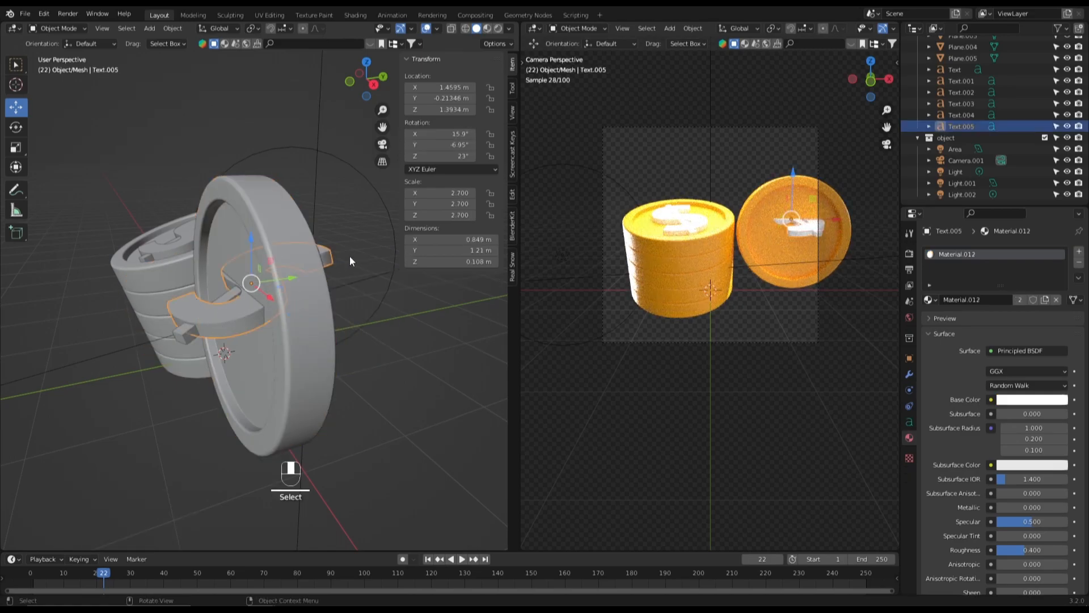
{"action": "type", "text": "0"}
{"action": "key", "text": "Return"}
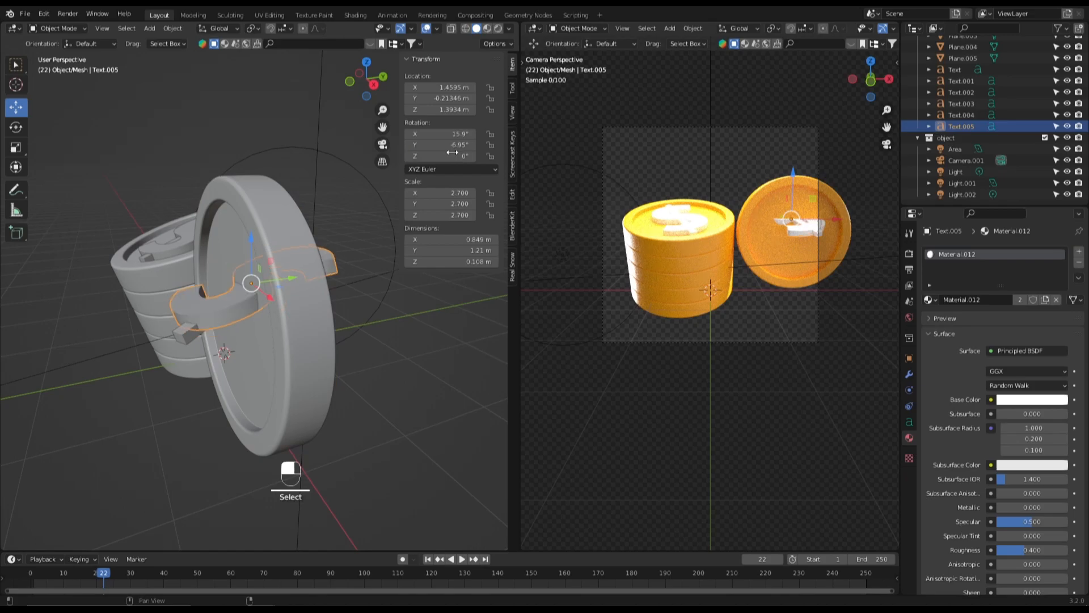
{"action": "type", "text": "0"}
{"action": "key", "text": "Return"}
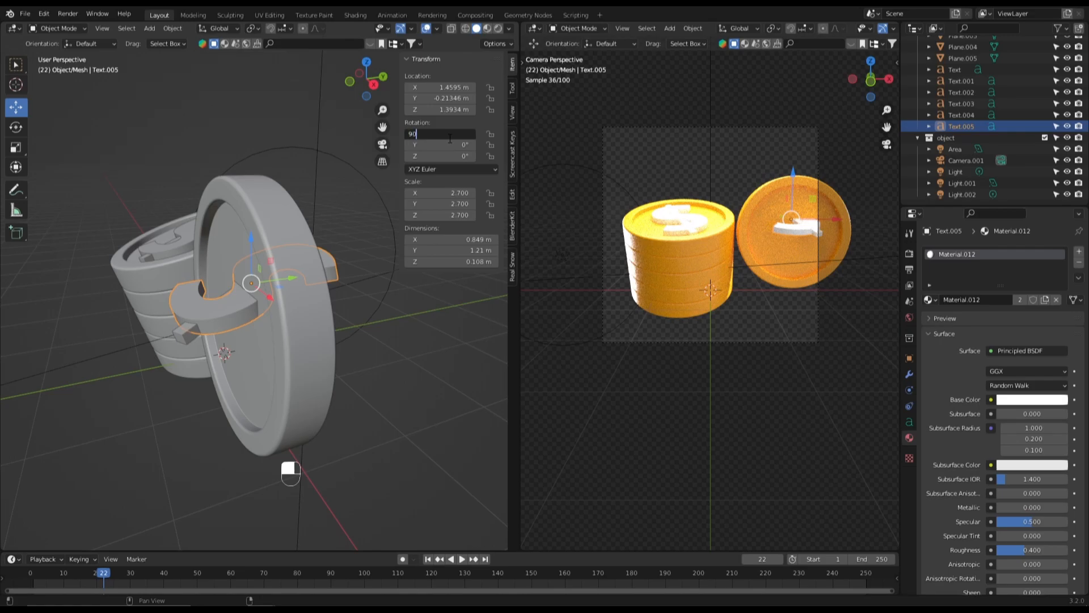
{"action": "left_click", "coordinate": [450, 138]}
{"action": "type", "text": "90"}
{"action": "key", "text": "Return"}
Step: Set the duplicated vertical bar's rotation to X 90°, Y 0° and Z 0°
{"action": "left_click", "coordinate": [227, 310]}
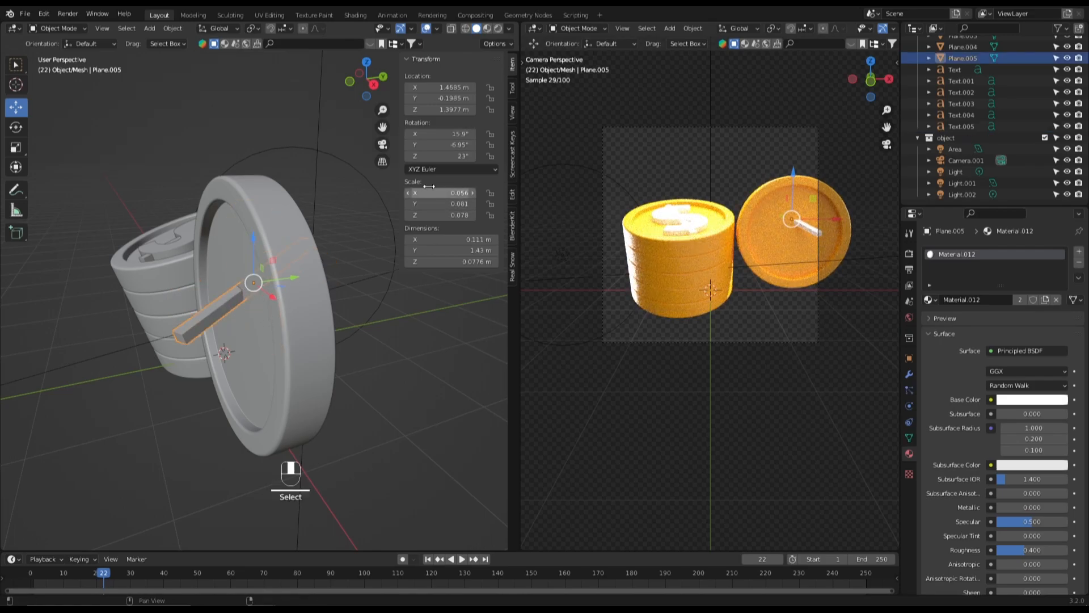
{"action": "left_click", "coordinate": [443, 135]}
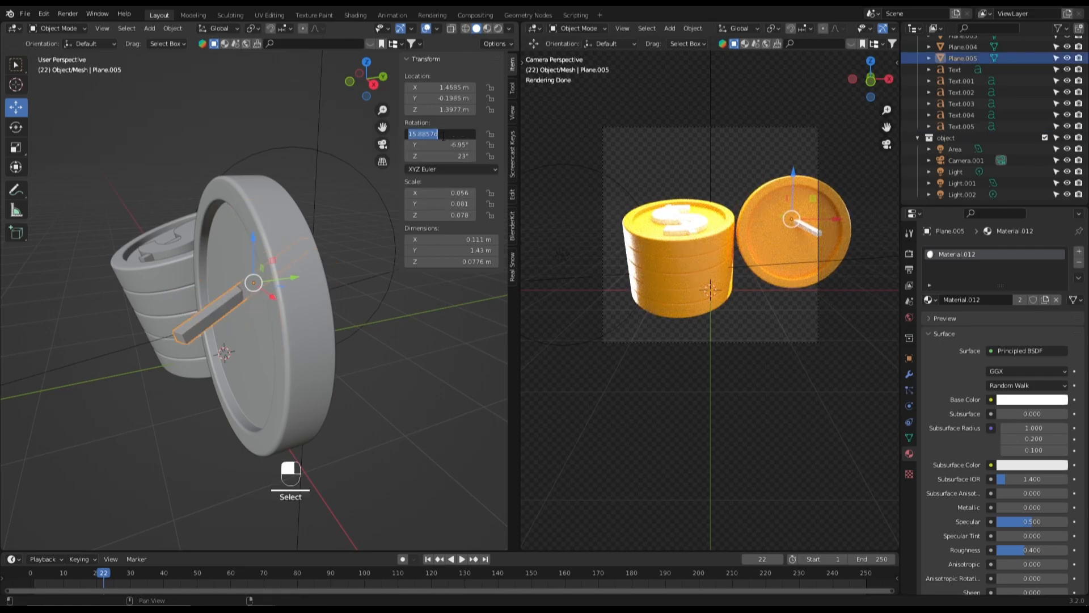
{"action": "type", "text": "90"}
{"action": "key", "text": "Return"}
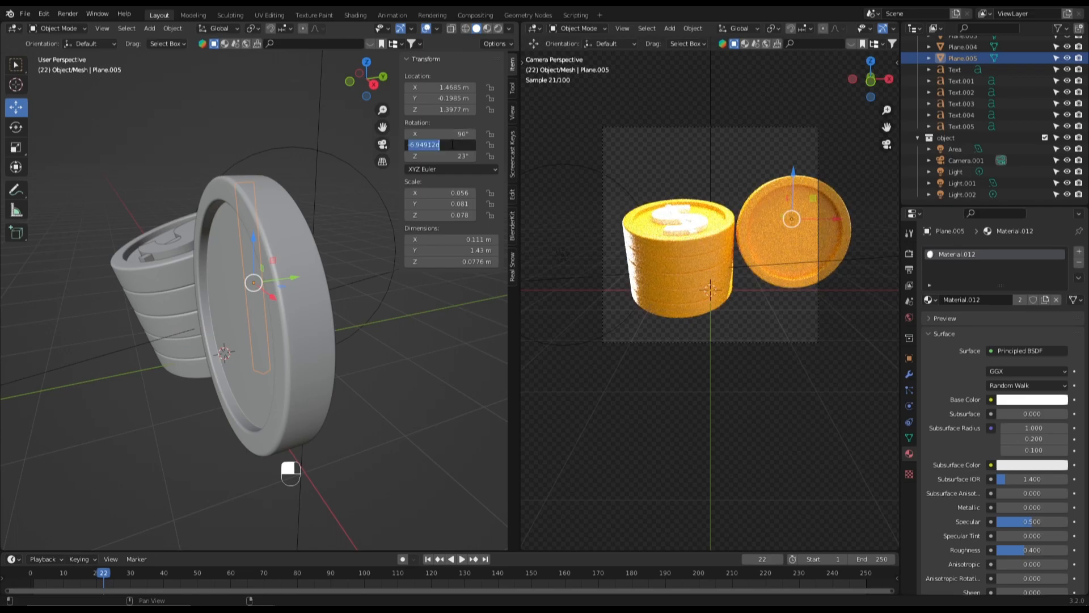
{"action": "key", "text": "Return"}
{"action": "type", "text": "0"}
{"action": "key", "text": "Return"}
Step: Move the upright coin disc about 0.426 m along Y, behind its dollar sign
{"action": "middle_click_drag", "start_coordinate": [360, 291], "coordinate": [295, 291]}
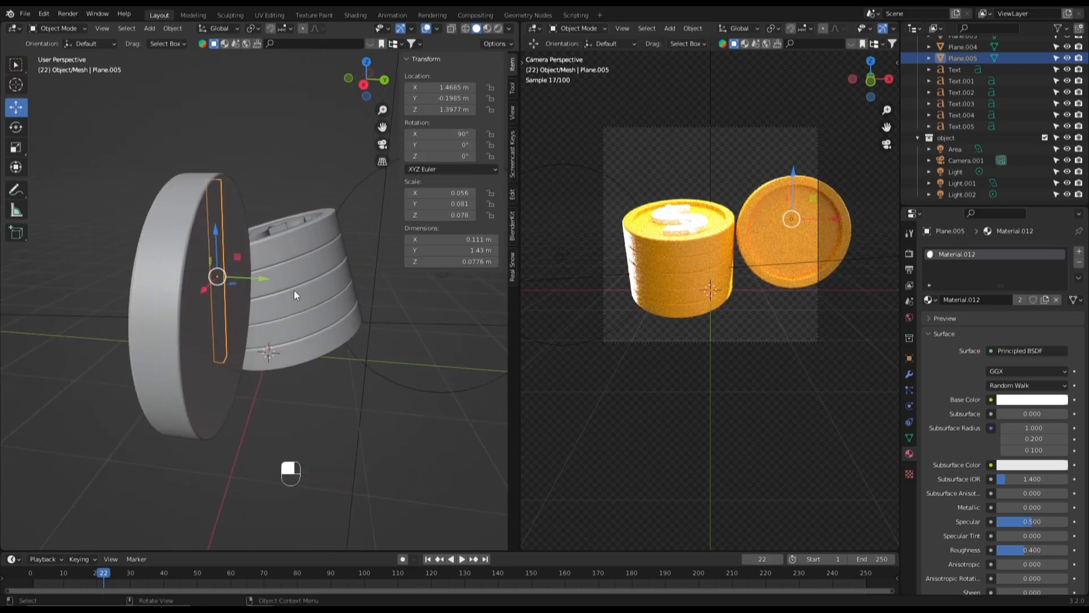
{"action": "left_click", "coordinate": [192, 337]}
{"action": "left_click_drag", "start_coordinate": [271, 308], "coordinate": [312, 312]}
Step: Select the upright coin's dollar sign and bar and lower them along Z to the centre of the disc
{"action": "middle_click_drag", "start_coordinate": [205, 341], "coordinate": [253, 328]}
{"action": "key", "text": "KP_1"}
{"action": "scroll", "coordinate": [331, 301], "scroll_direction": "up", "scroll_amount": 4}
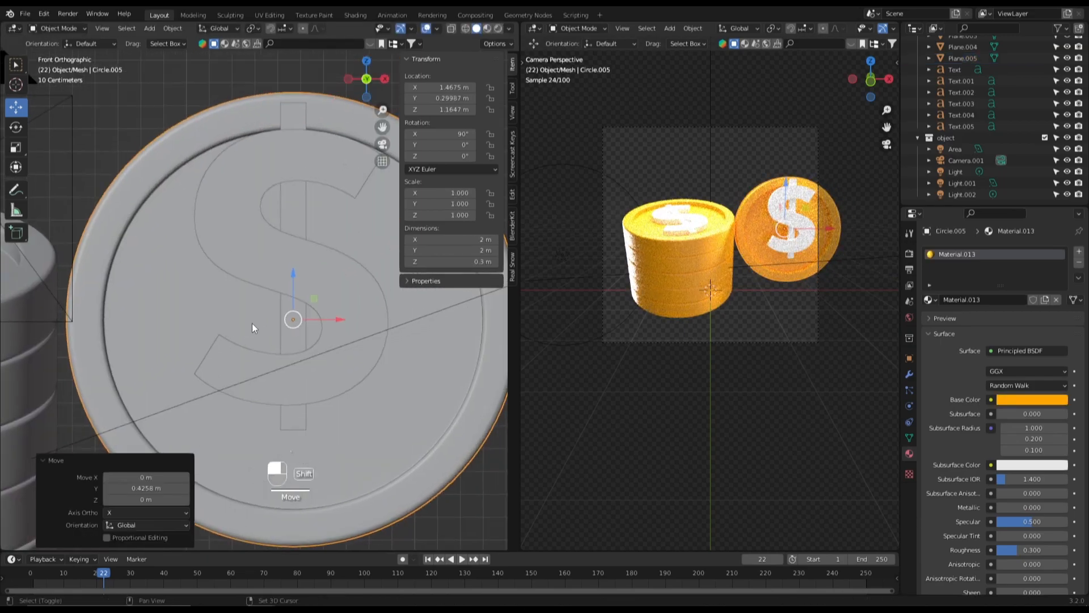
{"action": "left_click", "coordinate": [286, 327]}
{"action": "left_click", "coordinate": [248, 379], "text": "shift"}
{"action": "scroll", "coordinate": [253, 369], "scroll_direction": "down", "scroll_amount": 3}
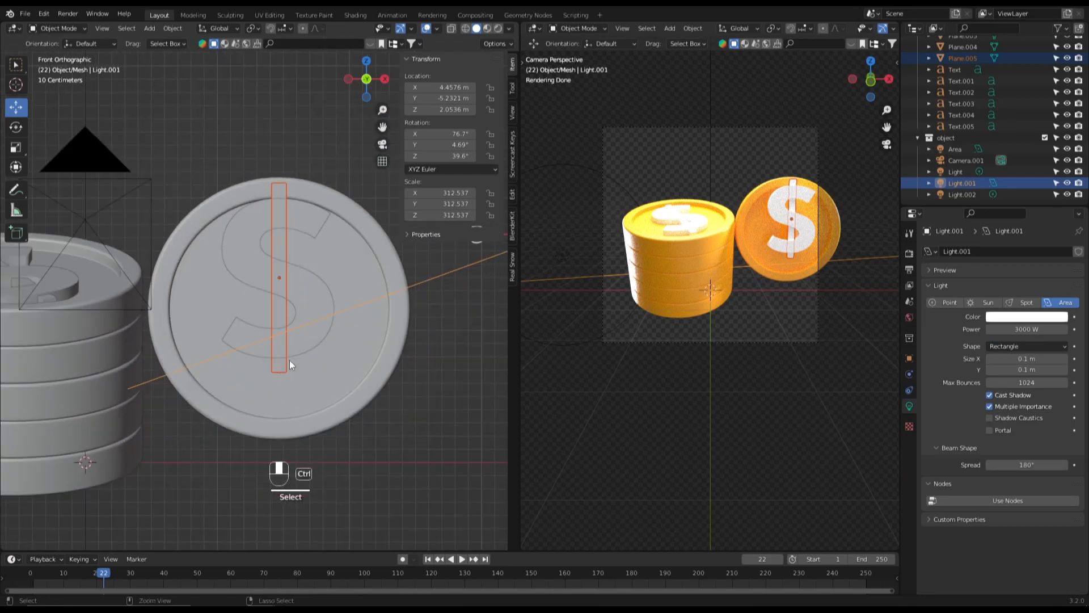
{"action": "key", "text": "ctrl+z"}
{"action": "left_click", "coordinate": [240, 326], "text": "shift"}
{"action": "left_click_drag", "start_coordinate": [277, 255], "coordinate": [269, 304]}
Step: Add the disc to the selection and lower the whole upright coin about 0.418 m along Z
{"action": "scroll", "coordinate": [296, 348], "scroll_direction": "down", "scroll_amount": 4}
{"action": "left_click", "coordinate": [278, 301], "text": "shift"}
{"action": "scroll", "coordinate": [281, 339], "scroll_direction": "up", "scroll_amount": 1}
{"action": "key", "text": "grave"}
{"action": "left_click", "coordinate": [379, 330]}
{"action": "key", "text": "grave"}
{"action": "left_click", "coordinate": [246, 231]}
{"action": "scroll", "coordinate": [781, 288], "scroll_direction": "down", "scroll_amount": 1}
{"action": "scroll", "coordinate": [306, 411], "scroll_direction": "down", "scroll_amount": 3}
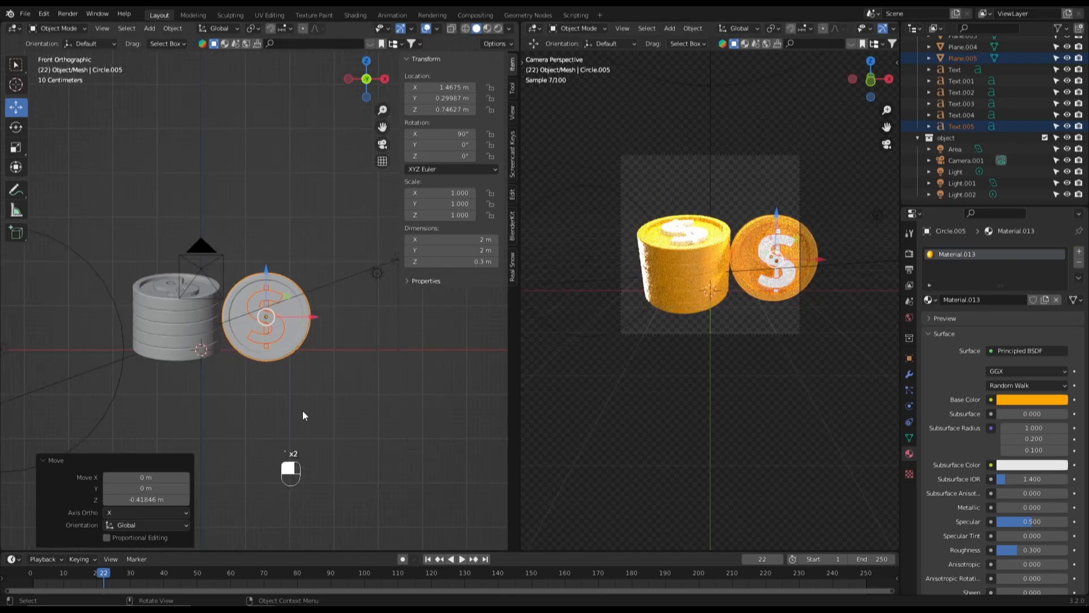
Step: Move the camera back from the coins to about -6.41 m in Y, and deselect it
{"action": "middle_click_drag", "start_coordinate": [260, 390], "coordinate": [328, 367]}
{"action": "left_click", "coordinate": [289, 306]}
{"action": "left_click_drag", "start_coordinate": [288, 311], "coordinate": [307, 328]}
{"action": "scroll", "coordinate": [292, 351], "scroll_direction": "up", "scroll_amount": 2}
{"action": "left_click", "coordinate": [223, 379]}
{"action": "key", "text": "KP_1"}
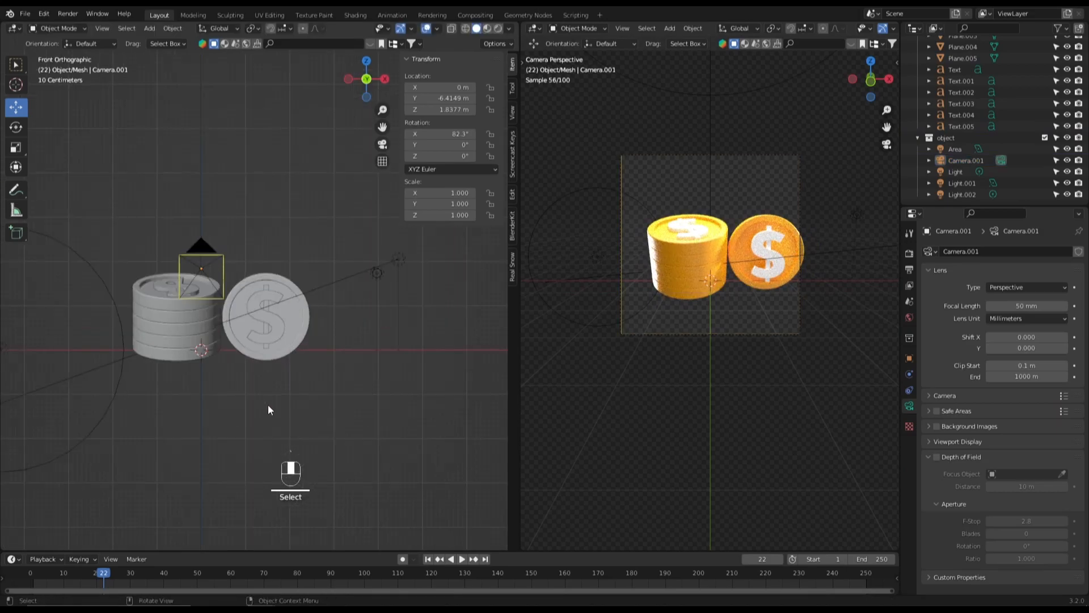
Step: Make the "object" collection unselectable and shift all the coins about 0.41 m in the negative X direction
{"action": "scroll", "coordinate": [273, 400], "scroll_direction": "up", "scroll_amount": 4}
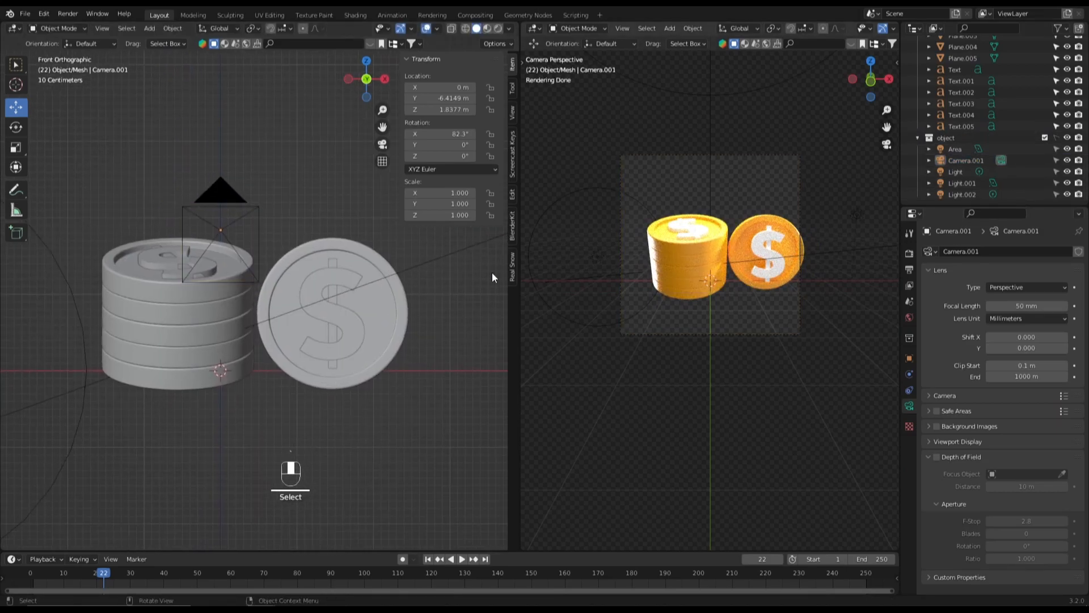
{"action": "key", "text": "a"}
{"action": "left_click_drag", "start_coordinate": [251, 323], "coordinate": [216, 313]}
{"action": "scroll", "coordinate": [662, 244], "scroll_direction": "up", "scroll_amount": 2}
{"action": "left_click_drag", "start_coordinate": [726, 235], "coordinate": [723, 234]}
Step: Try to rotate the upright coin with its dollar sign and undo the rotation
{"action": "left_click", "coordinate": [354, 346]}
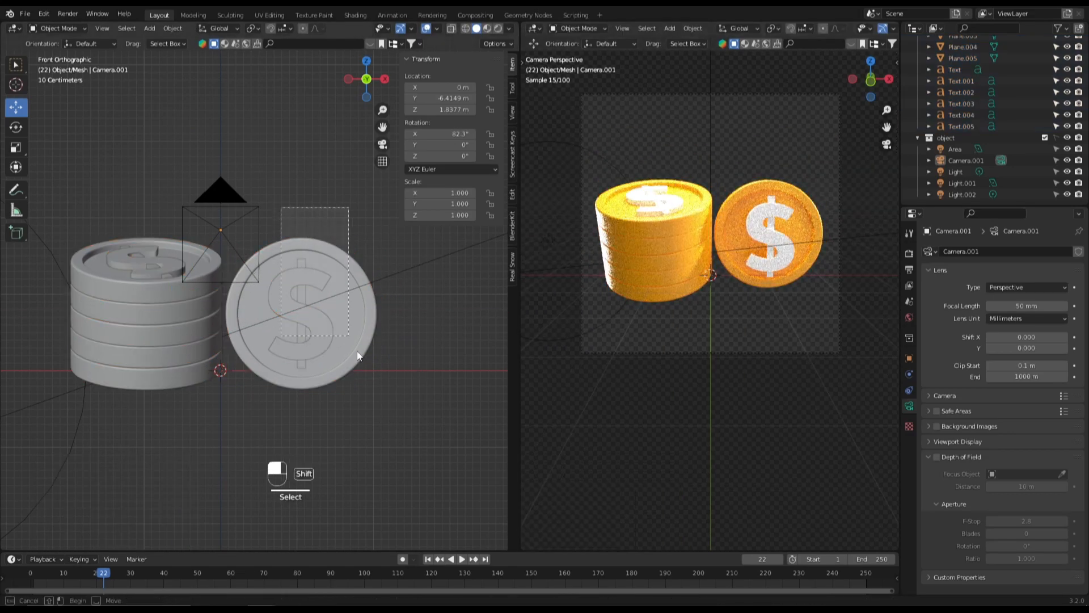
{"action": "left_click", "coordinate": [16, 127]}
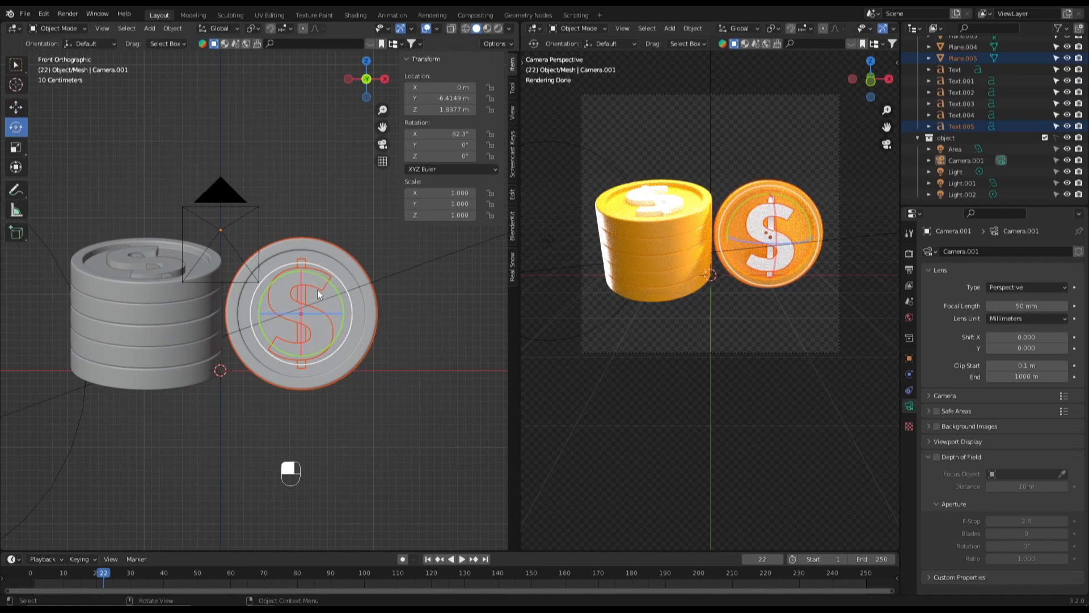
{"action": "left_click_drag", "start_coordinate": [312, 312], "coordinate": [313, 319]}
{"action": "key", "text": "ctrl+z"}
Step: Deselect the upright coin's disc and move its dollar sign and bar about -0.104 m along Y
{"action": "middle_click_drag", "start_coordinate": [312, 318], "coordinate": [220, 216]}
{"action": "left_click", "coordinate": [321, 216], "text": "shift"}
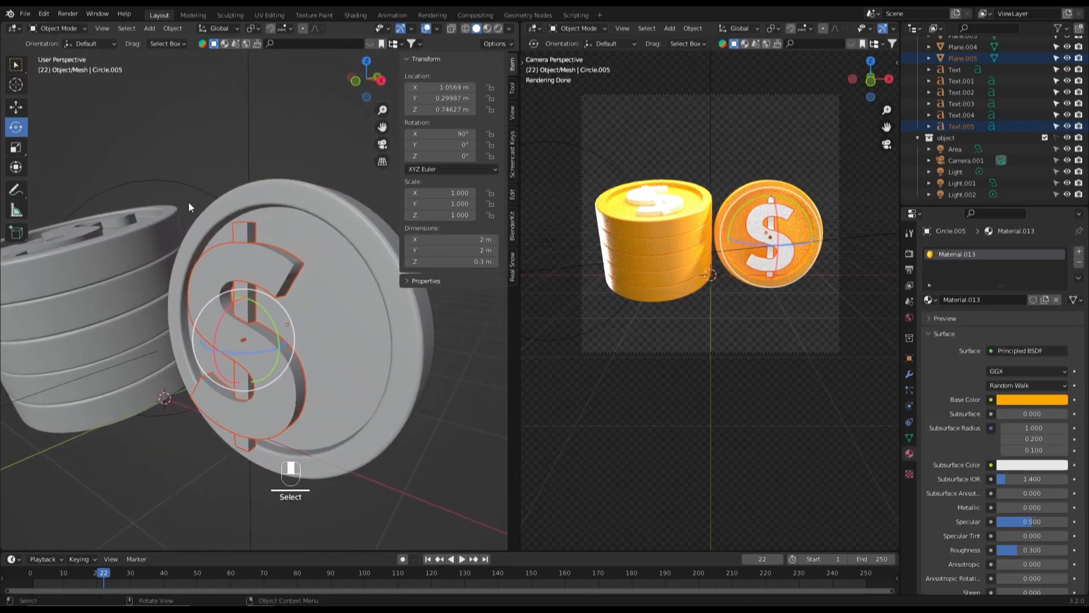
{"action": "left_click", "coordinate": [8, 109]}
{"action": "middle_click_drag", "start_coordinate": [275, 278], "coordinate": [242, 328]}
{"action": "left_click_drag", "start_coordinate": [242, 328], "coordinate": [226, 375]}
{"action": "key", "text": "KP_3"}
{"action": "scroll", "coordinate": [356, 347], "scroll_direction": "up", "scroll_amount": 2}
Step: Add the upright coin's disc to the selection and rotate the whole coin to about 58.6° X, -21.6° Y and 58.9° Z
{"action": "key", "text": "KP_1"}
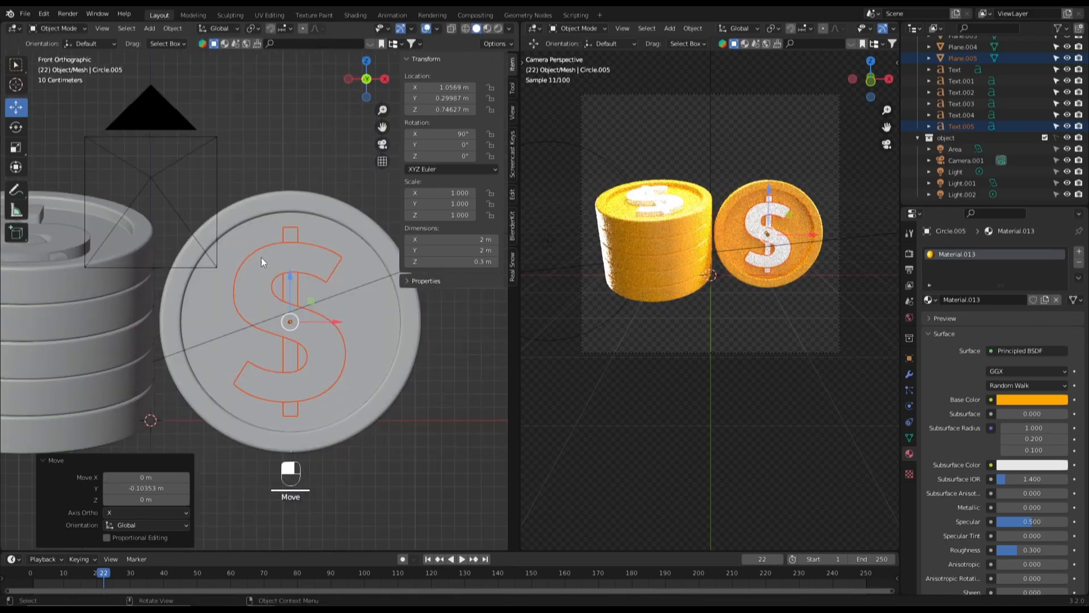
{"action": "left_click", "coordinate": [256, 209], "text": "shift"}
{"action": "scroll", "coordinate": [221, 229], "scroll_direction": "down", "scroll_amount": 3}
{"action": "left_click", "coordinate": [8, 125]}
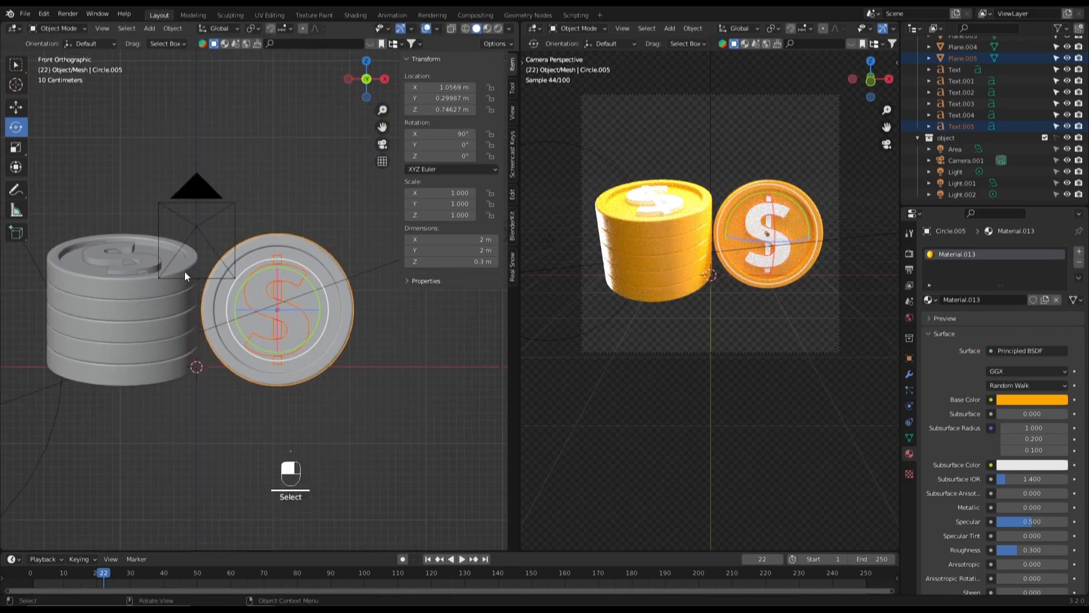
{"action": "left_click_drag", "start_coordinate": [298, 309], "coordinate": [292, 328]}
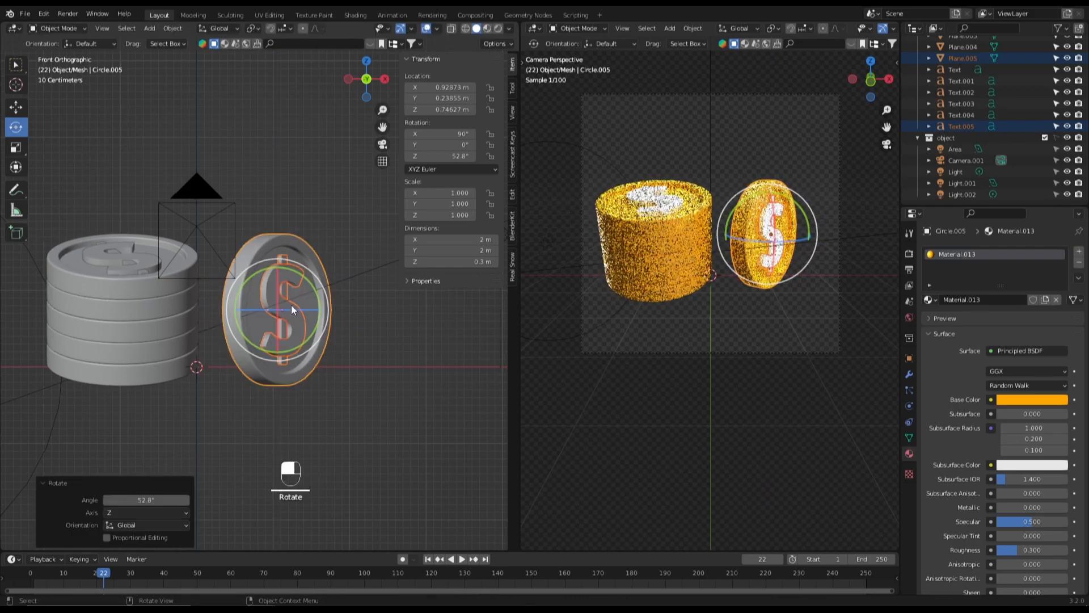
{"action": "left_click_drag", "start_coordinate": [310, 284], "coordinate": [283, 238]}
Step: Move the tilted coin about -0.193 m along X toward the coin stack
{"action": "left_click", "coordinate": [16, 107]}
{"action": "scroll", "coordinate": [217, 332], "scroll_direction": "up", "scroll_amount": 3}
{"action": "left_click_drag", "start_coordinate": [308, 326], "coordinate": [287, 342]}
{"action": "scroll", "coordinate": [811, 276], "scroll_direction": "up", "scroll_amount": 2}
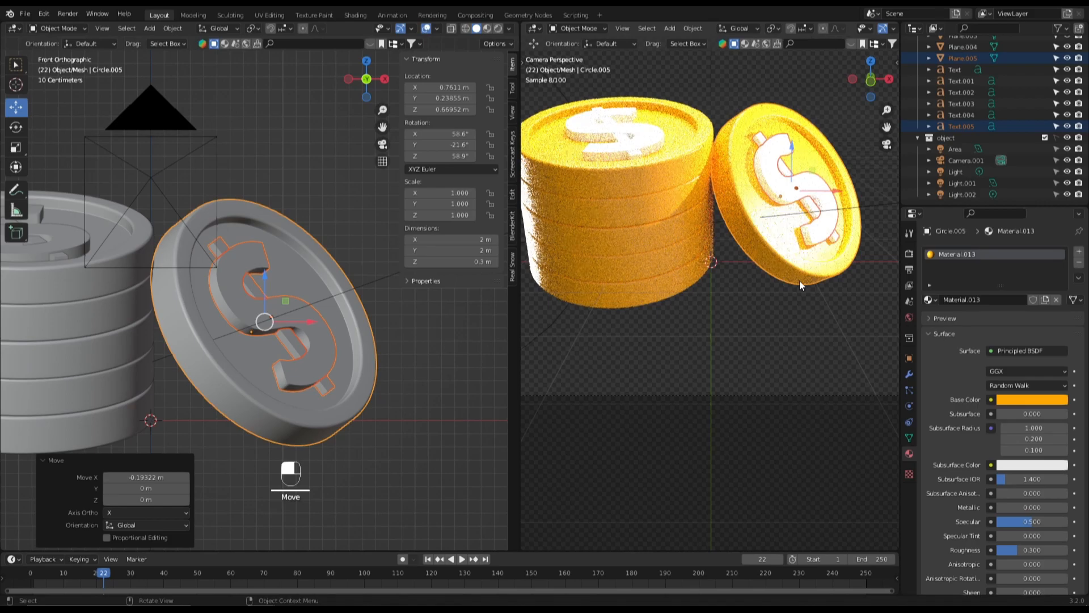
{"action": "scroll", "coordinate": [801, 287], "scroll_direction": "up", "scroll_amount": 1}
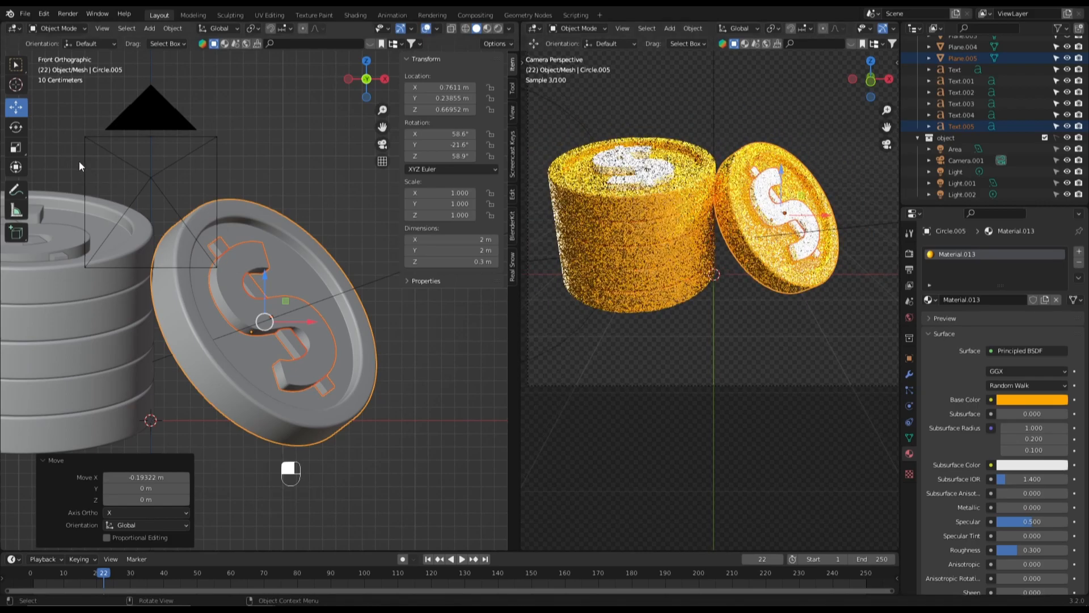
Step: Turn the tilted coin to about 51.1° in Z, and move it about -0.434 m along Y and -0.185 m along Z
{"action": "left_click", "coordinate": [25, 126]}
{"action": "left_click_drag", "start_coordinate": [287, 322], "coordinate": [265, 340]}
{"action": "left_click", "coordinate": [17, 109]}
{"action": "key", "text": "KP_7"}
{"action": "key", "text": "KP_1"}
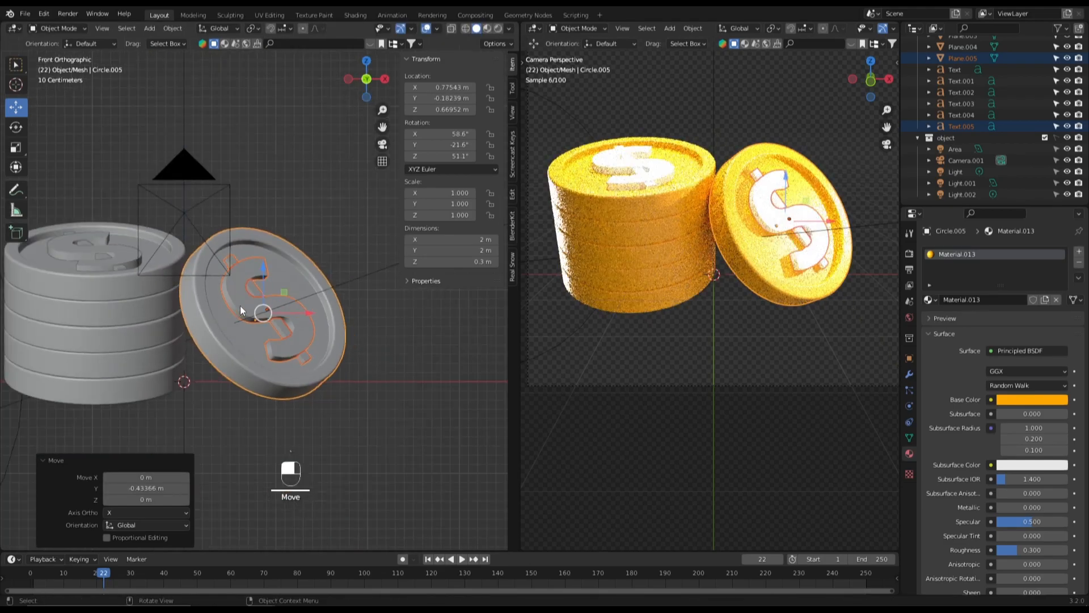
{"action": "left_click_drag", "start_coordinate": [258, 276], "coordinate": [254, 299]}
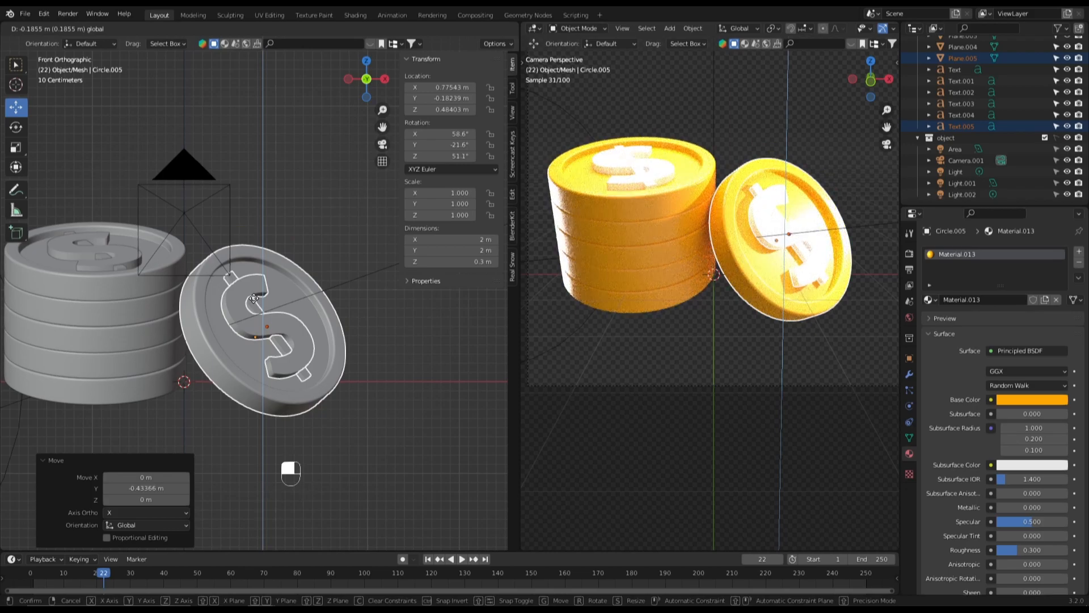
{"action": "left_click", "coordinate": [254, 299]}
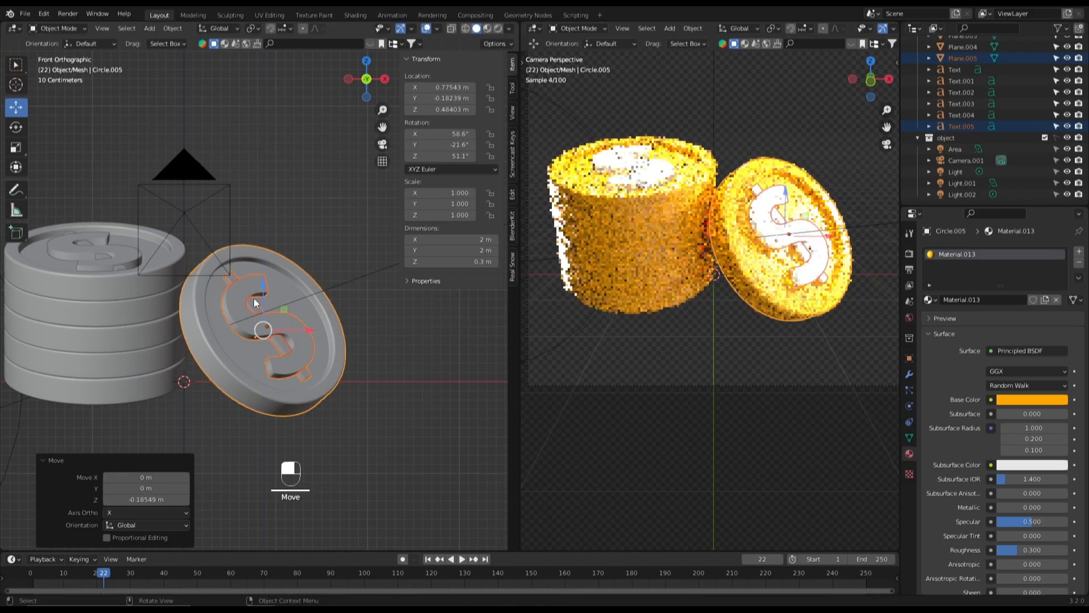
Step: Rotate the leaning coin to about 62.9° X, 19.1° Y and 29.8° Z so that its dollar sign stands upright
{"action": "left_click", "coordinate": [11, 128]}
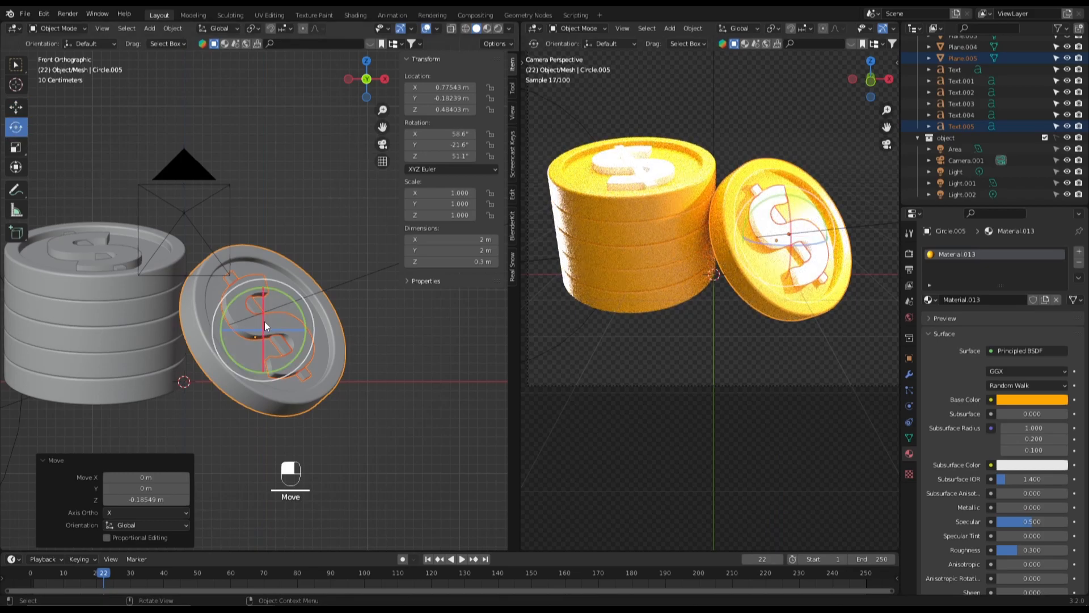
{"action": "left_click_drag", "start_coordinate": [281, 330], "coordinate": [277, 331]}
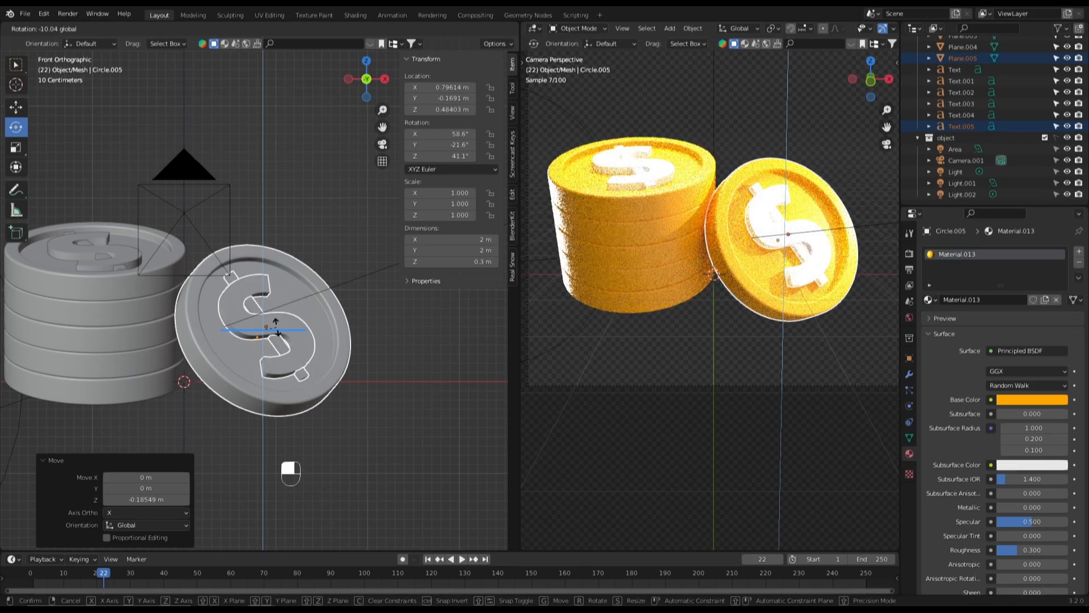
{"action": "left_click_drag", "start_coordinate": [277, 327], "coordinate": [255, 304]}
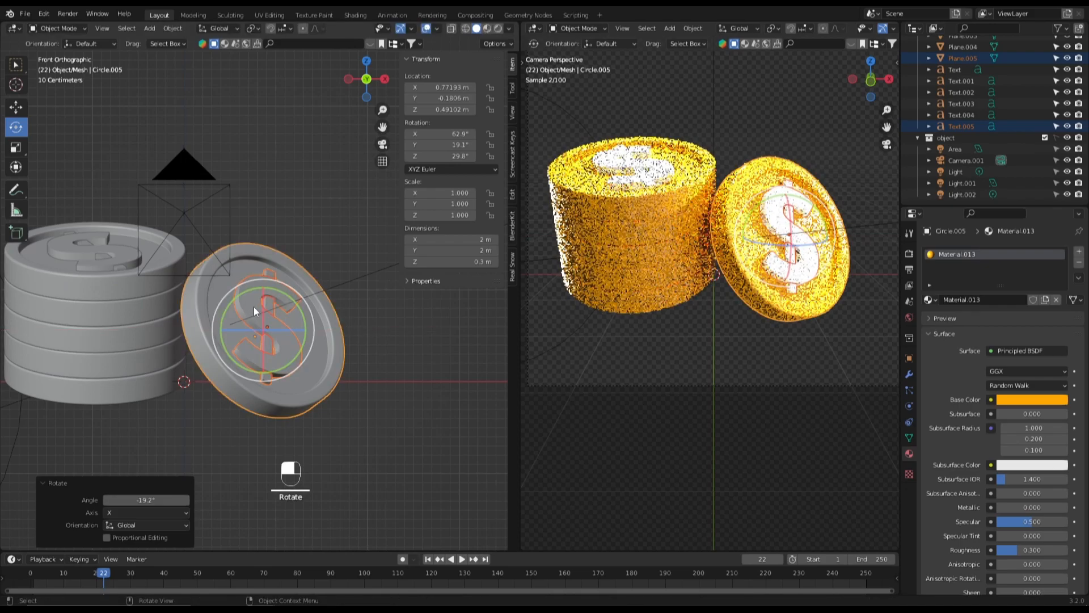
Step: Move the leaning coin about -0.036 m along X toward the stack and deselect it
{"action": "key", "text": "KP_7"}
{"action": "scroll", "coordinate": [287, 262], "scroll_direction": "up", "scroll_amount": 5}
{"action": "middle_click_drag", "start_coordinate": [230, 363], "coordinate": [280, 249], "text": "shift"}
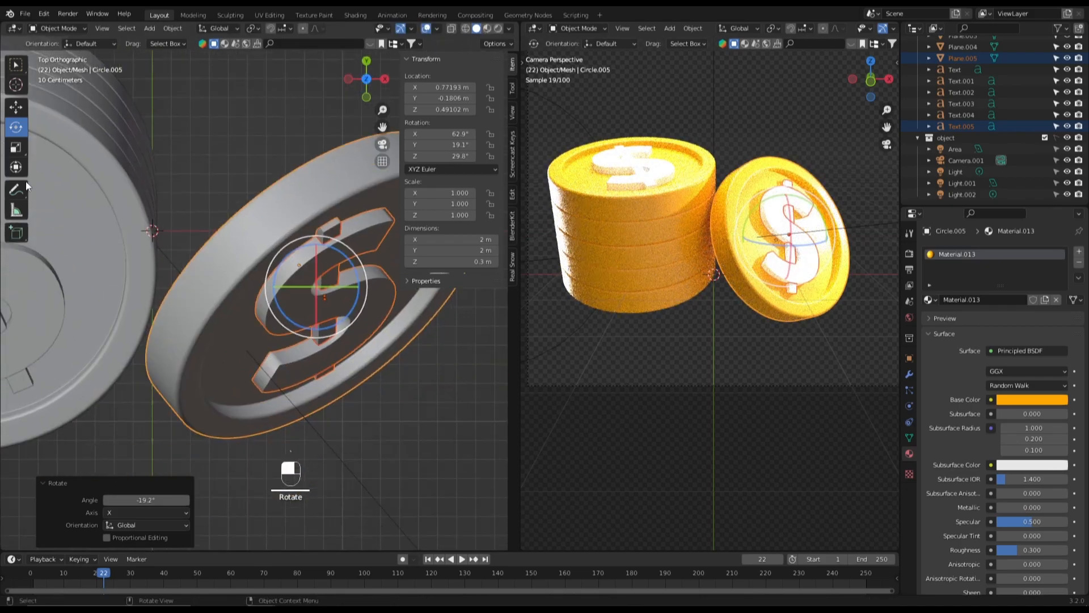
{"action": "left_click", "coordinate": [15, 110]}
{"action": "left_click_drag", "start_coordinate": [333, 287], "coordinate": [326, 287]}
{"action": "middle_click_drag", "start_coordinate": [257, 331], "coordinate": [257, 261]}
{"action": "scroll", "coordinate": [254, 260], "scroll_direction": "down", "scroll_amount": 3}
{"action": "key", "text": "grave"}
{"action": "left_click", "coordinate": [172, 154]}
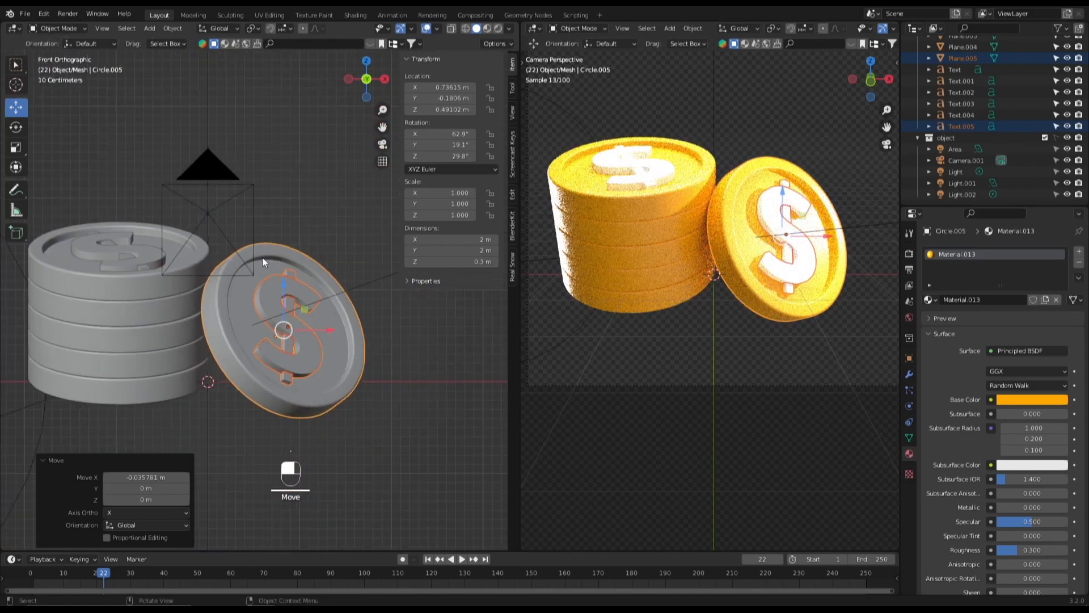
{"action": "left_click", "coordinate": [384, 418]}
Step: Select all the coins, raise them about 0.41 m in Z and scale them by about 1.031
{"action": "scroll", "coordinate": [369, 413], "scroll_direction": "down", "scroll_amount": 2}
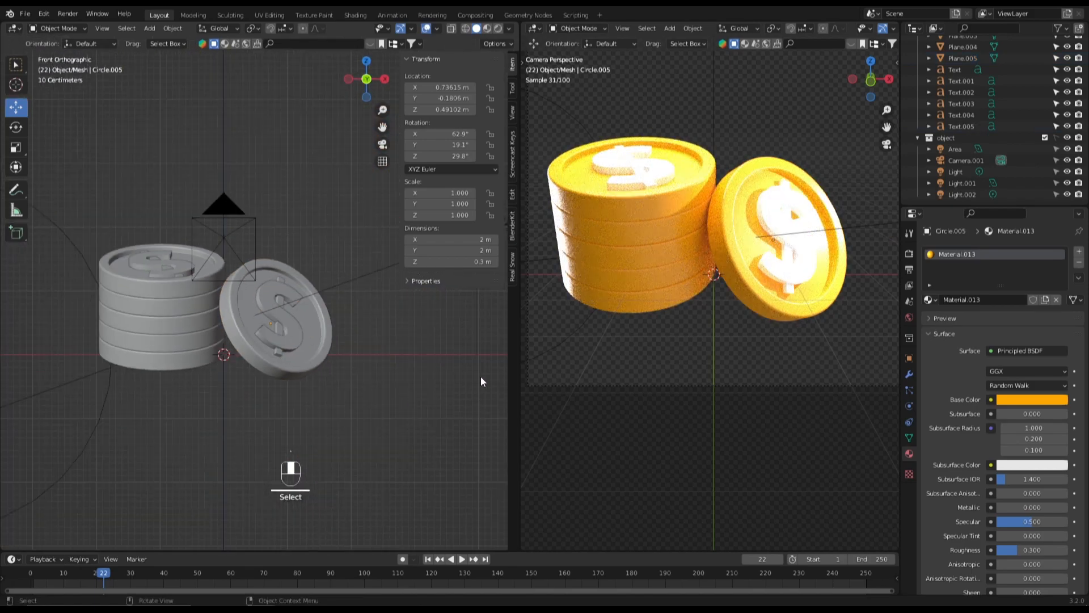
{"action": "scroll", "coordinate": [740, 303], "scroll_direction": "down", "scroll_amount": 2}
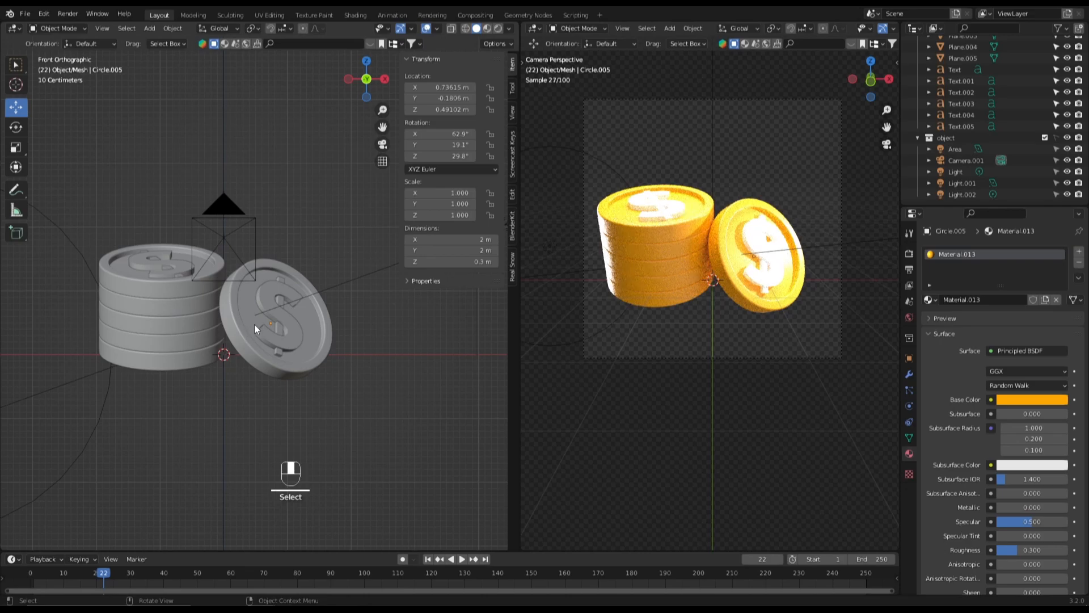
{"action": "key", "text": "a"}
{"action": "left_click_drag", "start_coordinate": [175, 277], "coordinate": [183, 252]}
{"action": "key", "text": "s"}
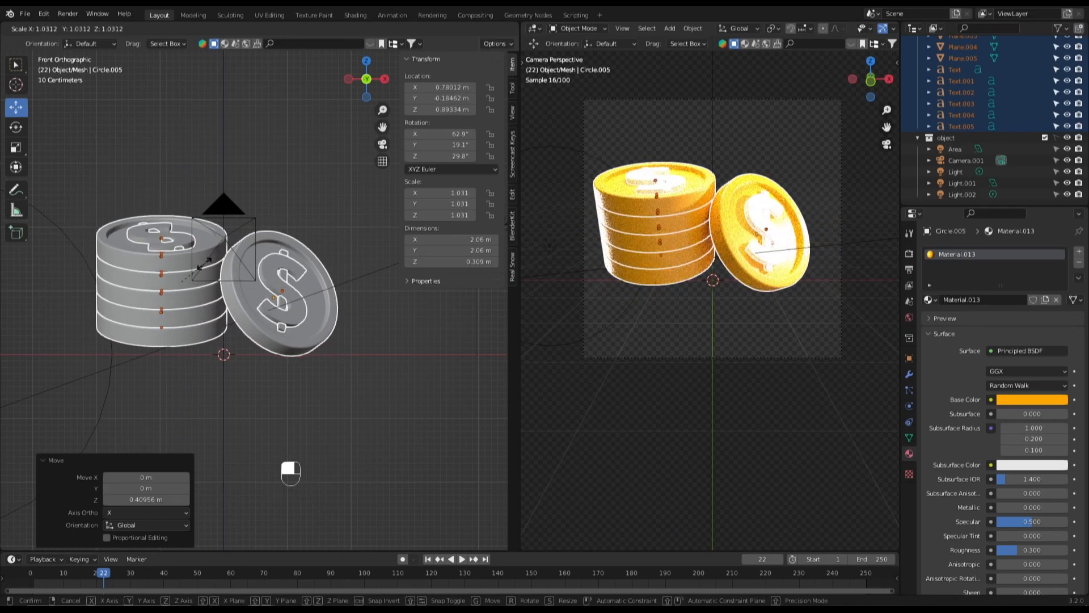
{"action": "left_click", "coordinate": [204, 264]}
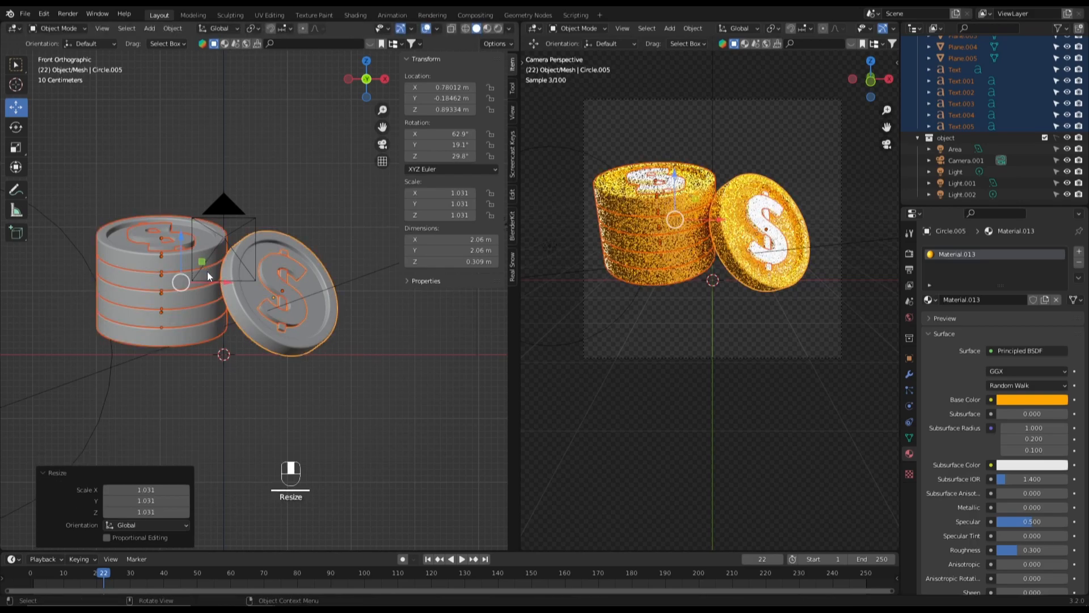
Step: Shift all the coins about 0.16 m along X, scale them by about 1.053 and deselect them
{"action": "left_click_drag", "start_coordinate": [217, 281], "coordinate": [232, 292]}
{"action": "key", "text": "s"}
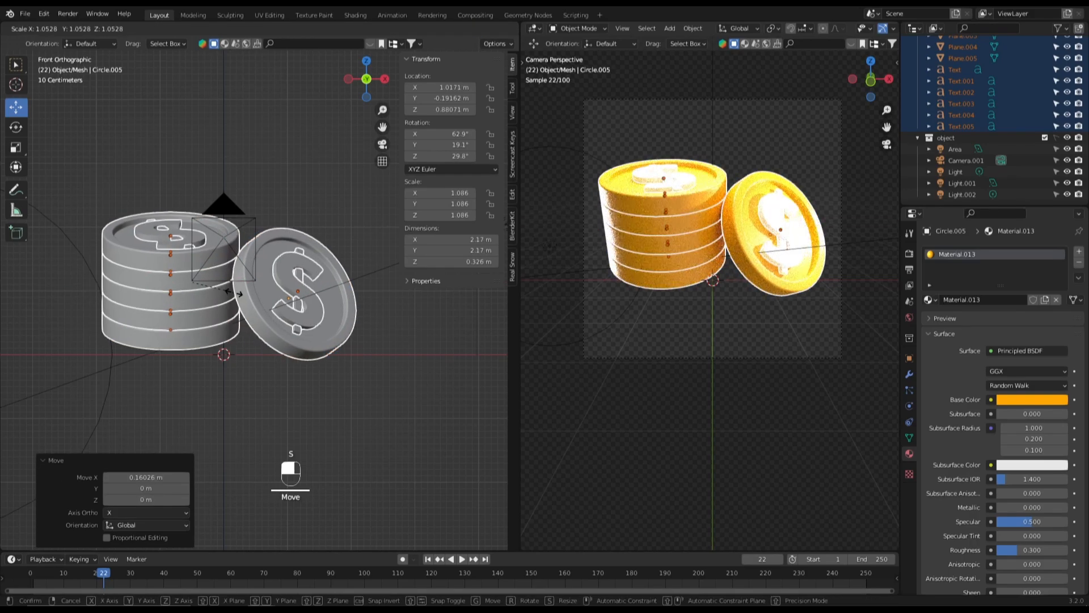
{"action": "left_click", "coordinate": [234, 292]}
{"action": "left_click", "coordinate": [287, 387]}
{"action": "scroll", "coordinate": [287, 387], "scroll_direction": "down", "scroll_amount": 5}
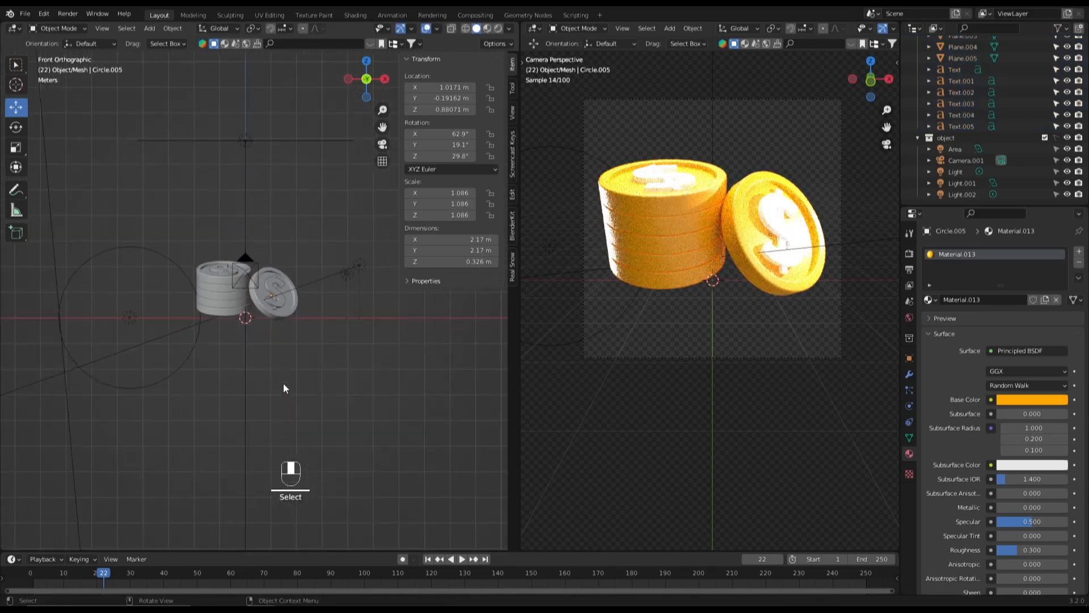
Step: Raise the camera about 0.388 m in Z, rotate it to about 81.9° around X, and deselect it
{"action": "middle_click_drag", "start_coordinate": [285, 385], "coordinate": [341, 380]}
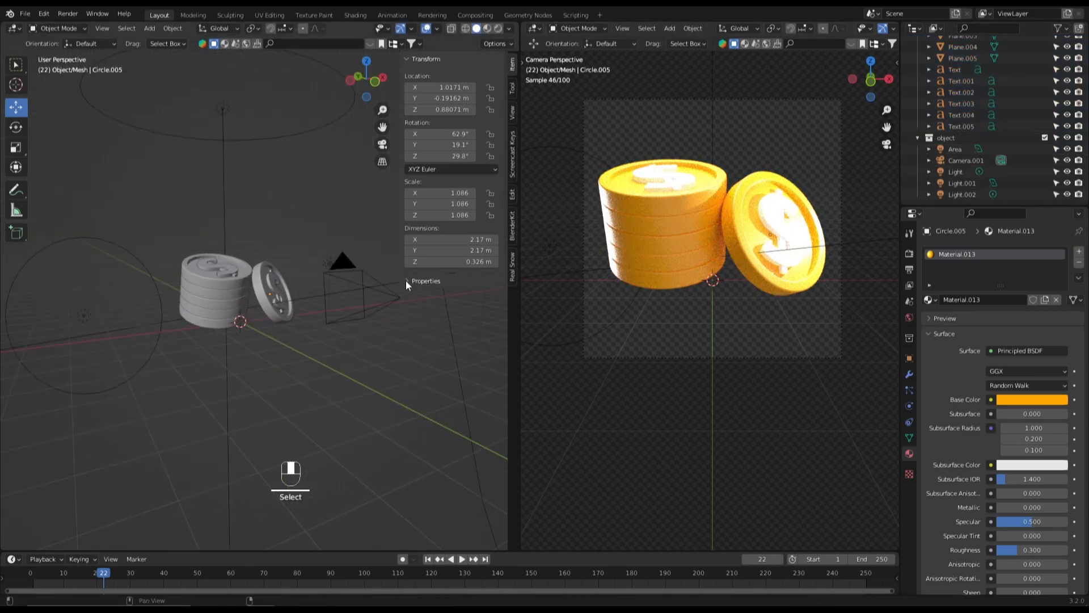
{"action": "left_click", "coordinate": [373, 306]}
{"action": "left_click_drag", "start_coordinate": [369, 293], "coordinate": [383, 246]}
{"action": "key", "text": "r"}
{"action": "key", "text": "x"}
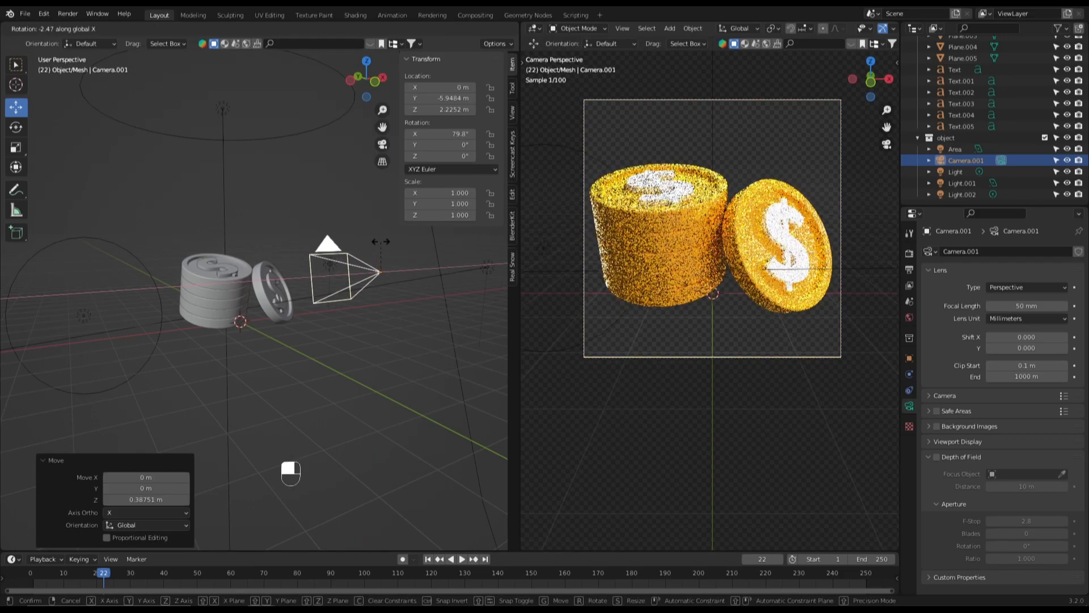
{"action": "left_click", "coordinate": [382, 245]}
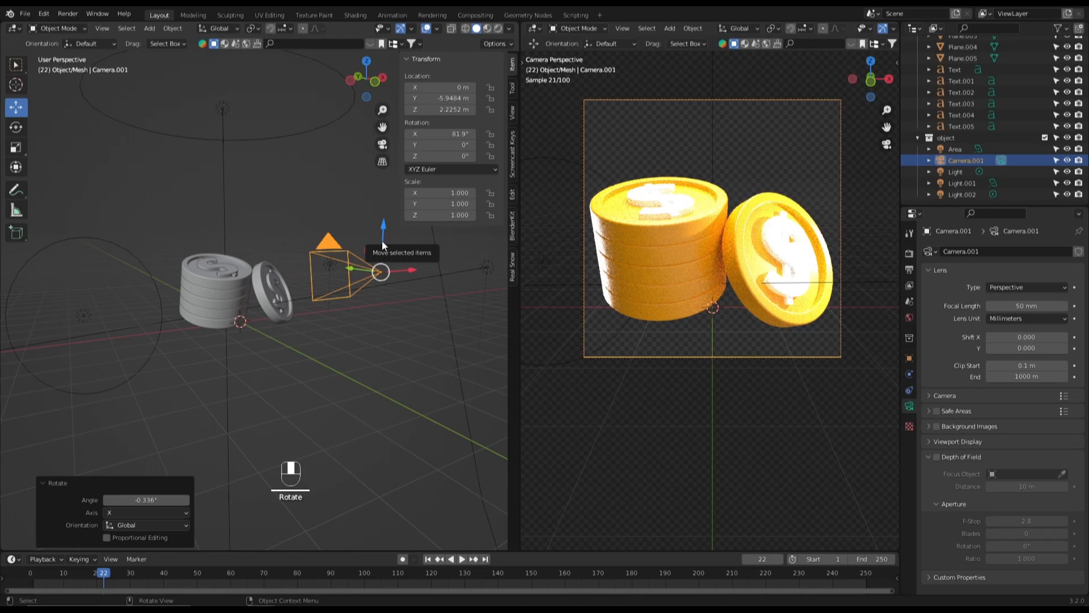
{"action": "left_click", "coordinate": [396, 373]}
Step: Select the area light above the coins, move it about -1.477 m along Y and raise it in Z
{"action": "scroll", "coordinate": [359, 370], "scroll_direction": "down", "scroll_amount": 4}
{"action": "middle_click_drag", "start_coordinate": [356, 370], "coordinate": [400, 331], "text": "shift"}
{"action": "key", "text": "grave"}
{"action": "left_click", "coordinate": [257, 152]}
{"action": "left_click", "coordinate": [318, 175]}
{"action": "middle_click_drag", "start_coordinate": [320, 183], "coordinate": [291, 373], "text": "shift"}
{"action": "scroll", "coordinate": [290, 372], "scroll_direction": "up", "scroll_amount": 4}
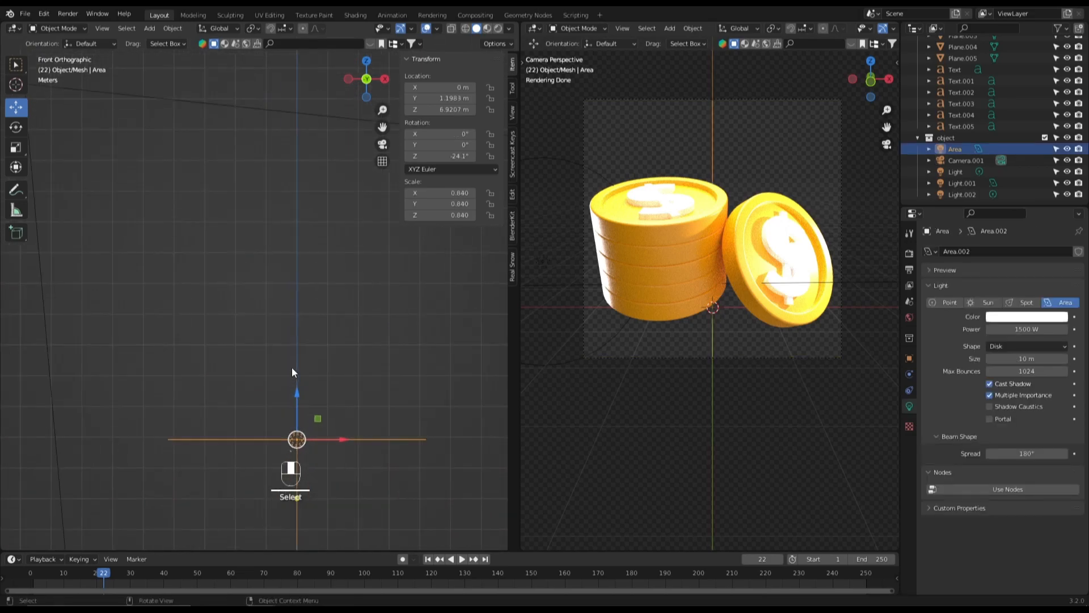
{"action": "key", "text": "grave"}
{"action": "left_click", "coordinate": [301, 320]}
{"action": "left_click_drag", "start_coordinate": [297, 251], "coordinate": [296, 297]}
{"action": "key", "text": "grave"}
{"action": "left_click", "coordinate": [235, 254]}
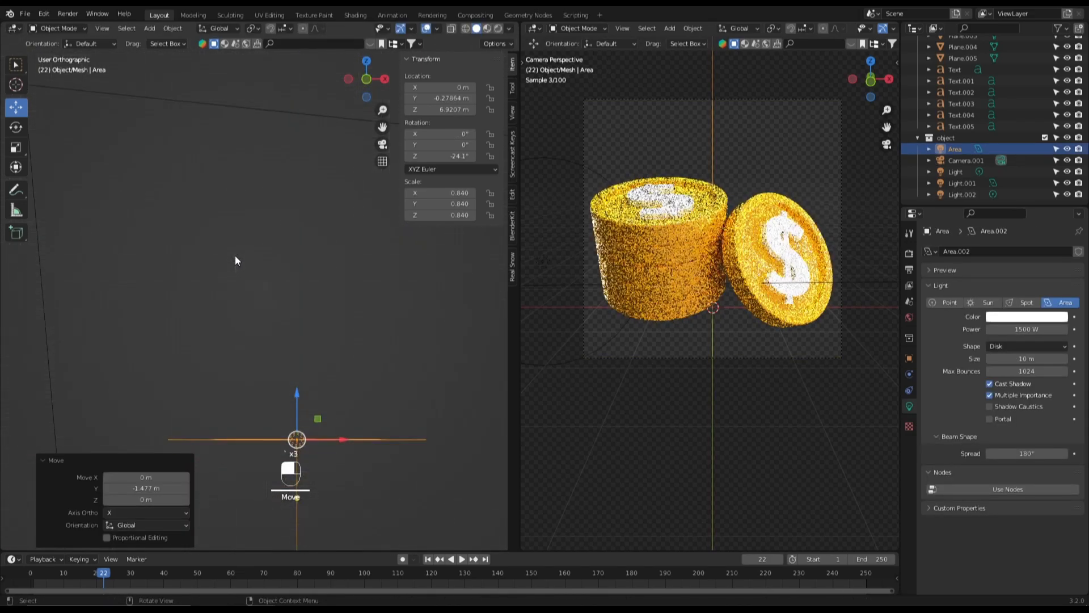
{"action": "left_click_drag", "start_coordinate": [297, 404], "coordinate": [302, 302]}
Step: Move the large point light beside the coin stack to about X -8.64 m, Y -1.72 m and Z 1.99 m
{"action": "scroll", "coordinate": [307, 312], "scroll_direction": "down", "scroll_amount": 3}
{"action": "middle_click_drag", "start_coordinate": [317, 366], "coordinate": [316, 213], "text": "shift"}
{"action": "middle_click_drag", "start_coordinate": [280, 357], "coordinate": [340, 325], "text": "shift"}
{"action": "left_click", "coordinate": [263, 352]}
{"action": "scroll", "coordinate": [264, 353], "scroll_direction": "up", "scroll_amount": 3}
{"action": "left_click_drag", "start_coordinate": [259, 337], "coordinate": [259, 276]}
{"action": "left_click_drag", "start_coordinate": [295, 313], "coordinate": [155, 313]}
{"action": "middle_click_drag", "start_coordinate": [179, 329], "coordinate": [307, 337], "text": "shift"}
{"action": "key", "text": "KP_7"}
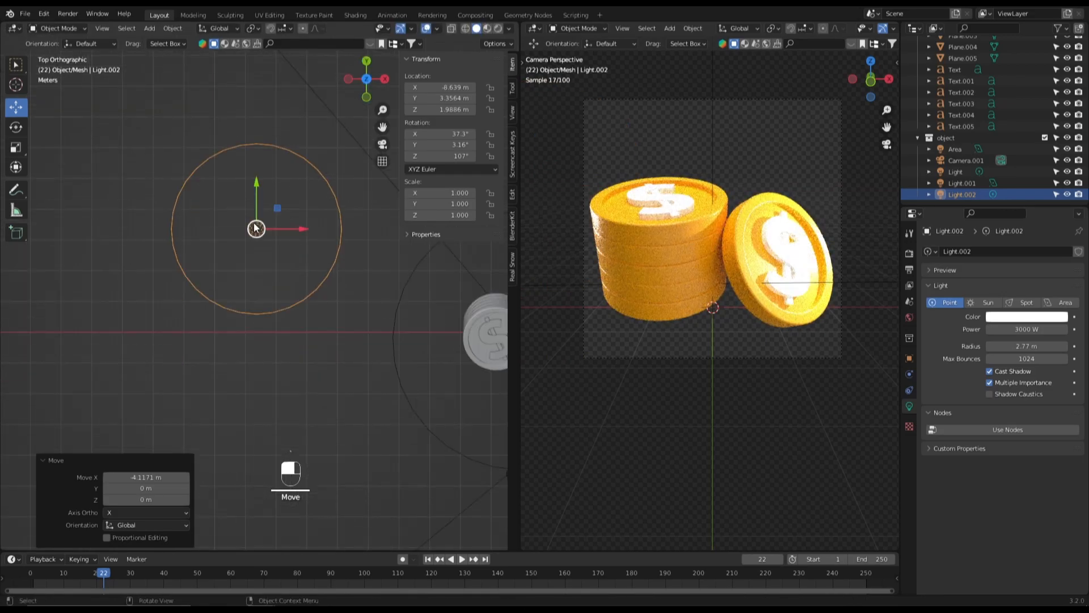
{"action": "left_click_drag", "start_coordinate": [256, 210], "coordinate": [248, 367]}
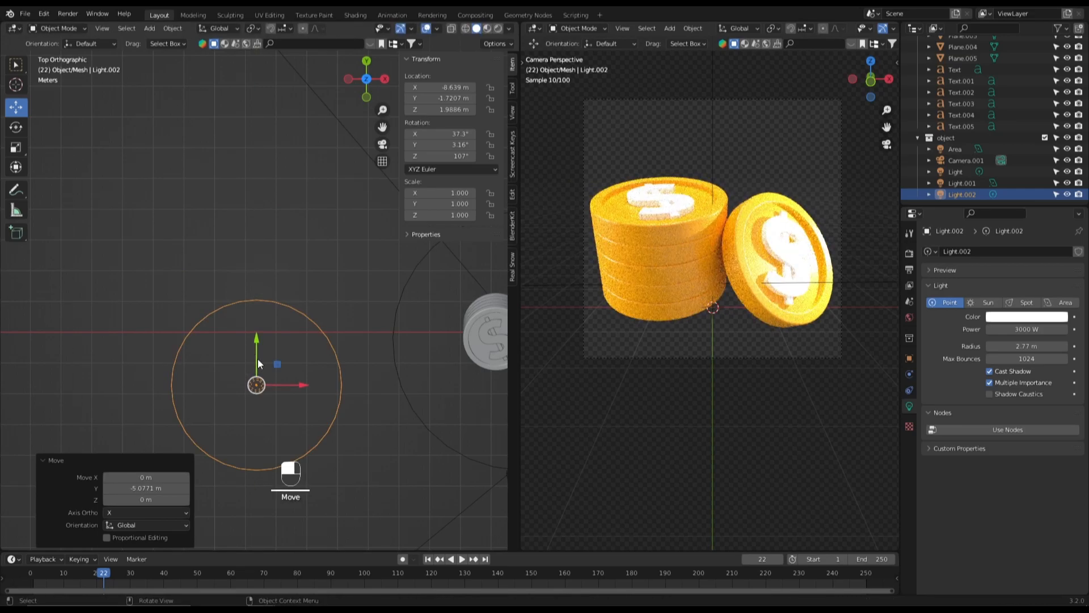
Step: Set the large point light's power to 1000 W and shift it along X toward the coins
{"action": "double_click", "coordinate": [1025, 328]}
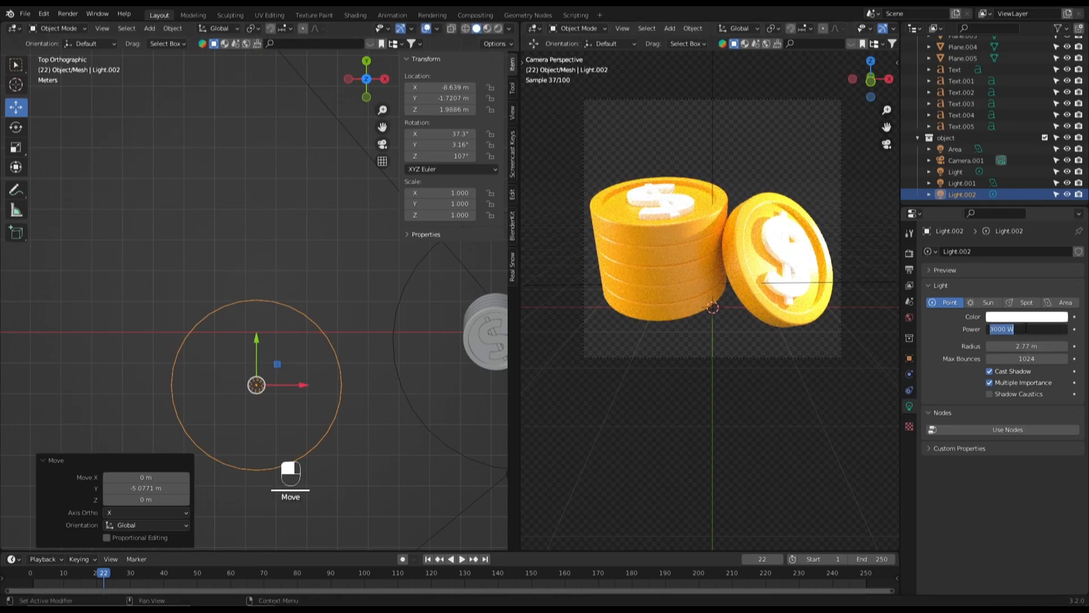
{"action": "type", "text": "1000"}
{"action": "key", "text": "Return"}
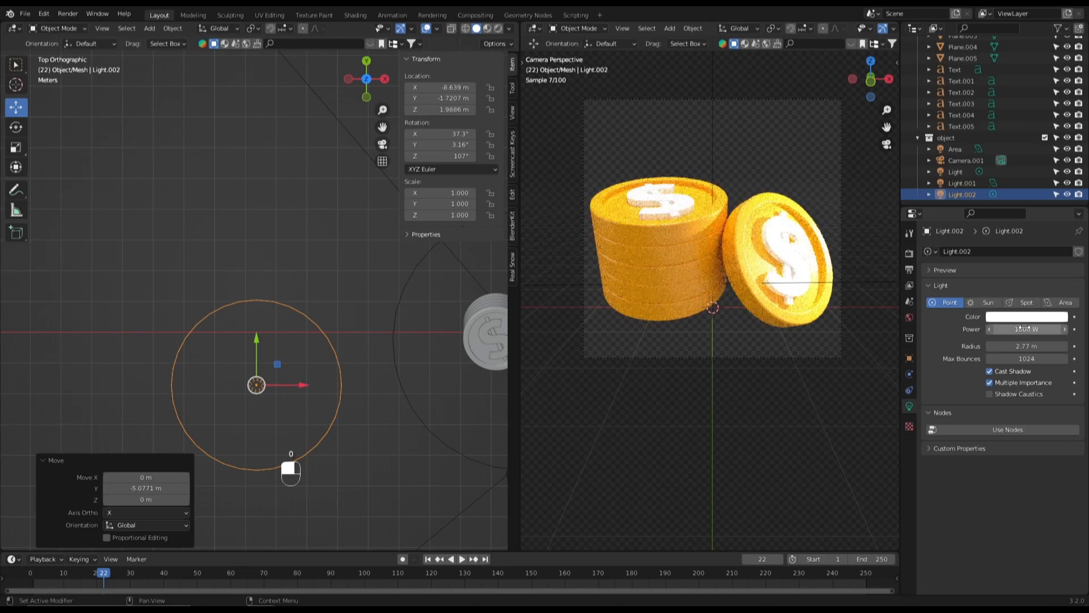
{"action": "left_click_drag", "start_coordinate": [313, 388], "coordinate": [358, 402]}
Step: Select the small point light beside the leaning coin and move it to about Y -5.72 m and Z -1.68 m
{"action": "middle_click_drag", "start_coordinate": [405, 409], "coordinate": [306, 370], "text": "shift"}
{"action": "middle_click_drag", "start_coordinate": [440, 338], "coordinate": [290, 334], "text": "shift"}
{"action": "left_click", "coordinate": [392, 278]}
{"action": "middle_click_drag", "start_coordinate": [392, 278], "coordinate": [335, 351], "text": "shift"}
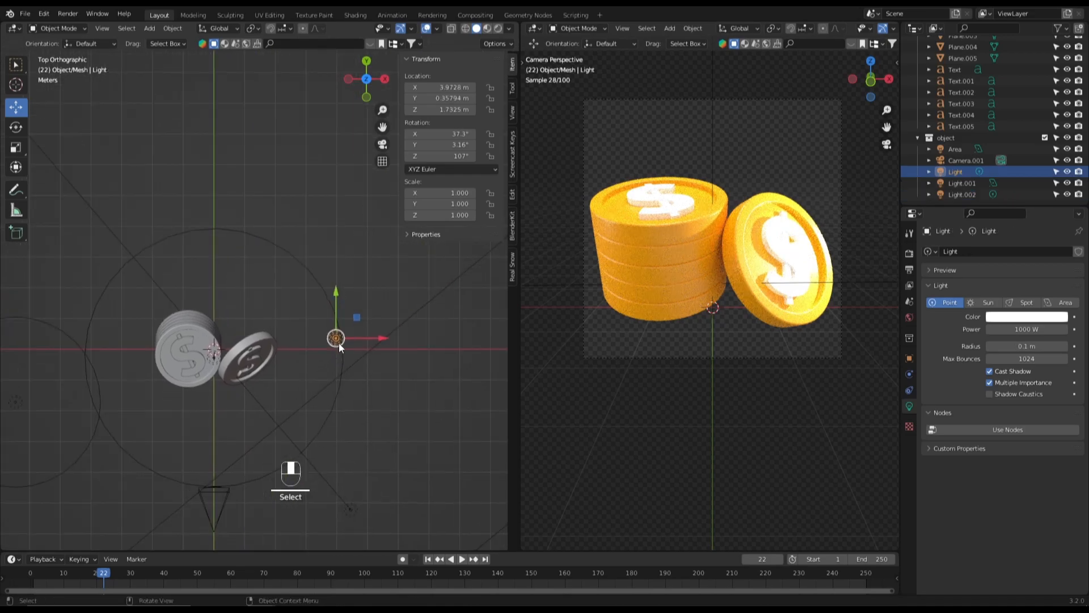
{"action": "left_click_drag", "start_coordinate": [335, 324], "coordinate": [335, 457]}
{"action": "scroll", "coordinate": [339, 441], "scroll_direction": "down", "scroll_amount": 3}
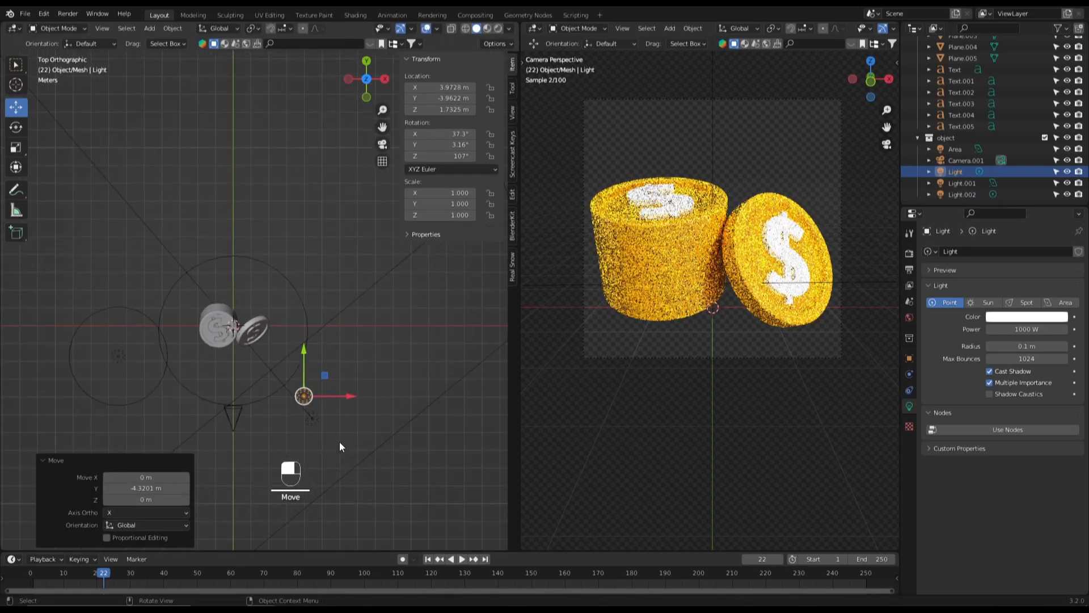
{"action": "left_click_drag", "start_coordinate": [310, 370], "coordinate": [310, 402]}
{"action": "key", "text": "KP_1"}
{"action": "left_click_drag", "start_coordinate": [304, 275], "coordinate": [305, 345]}
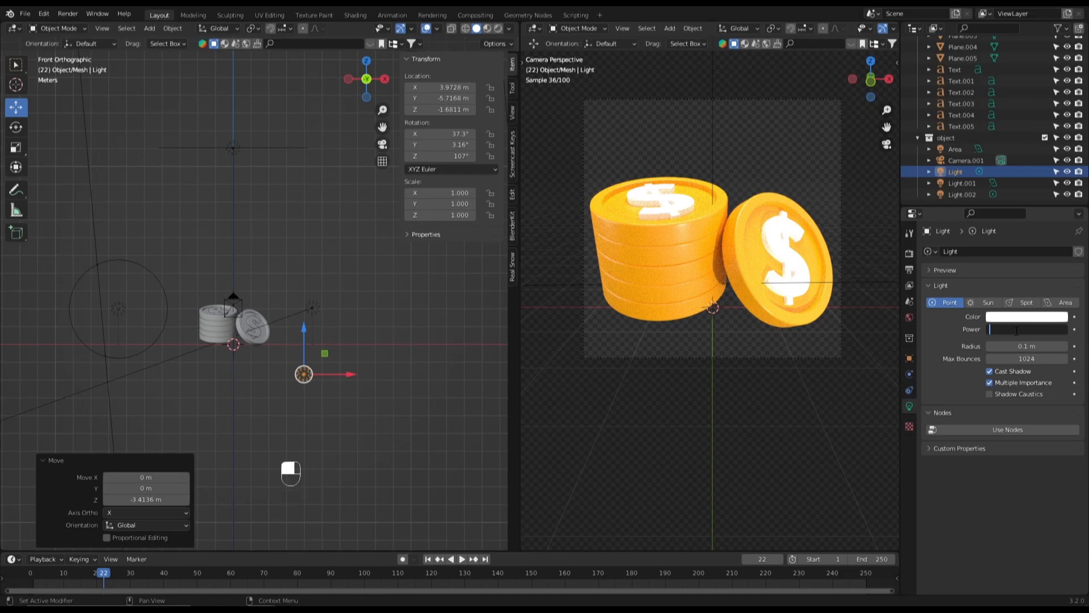
Step: Set the small point light's power to 500 W and its radius to about 1.38 m, and inspect the coins' lighting
{"action": "key", "text": "Return"}
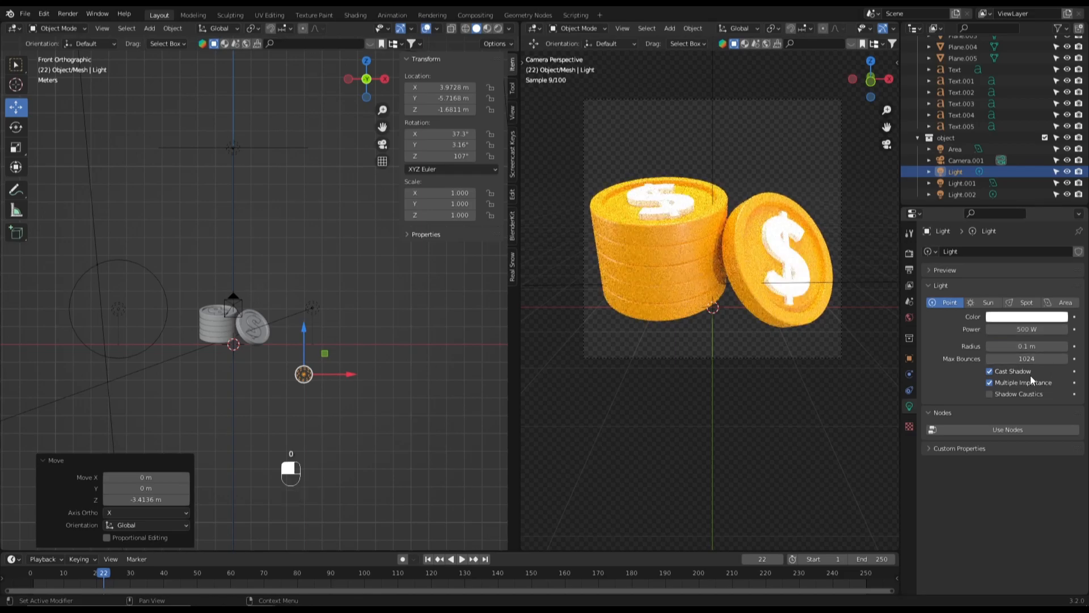
{"action": "mouse_move", "coordinate": [1007, 347]}
{"action": "left_mouse_down"}
{"action": "mouse_move", "coordinate": [1055, 347]}
{"action": "mouse_move", "coordinate": [1021, 348]}
{"action": "left_mouse_up"}
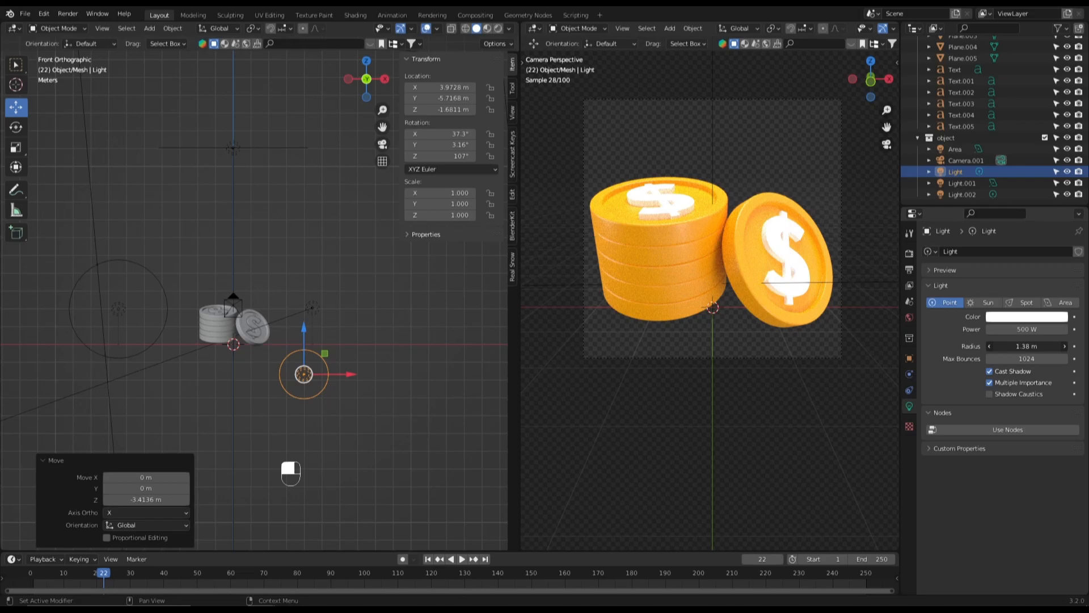
{"action": "scroll", "coordinate": [849, 296], "scroll_direction": "up", "scroll_amount": 5}
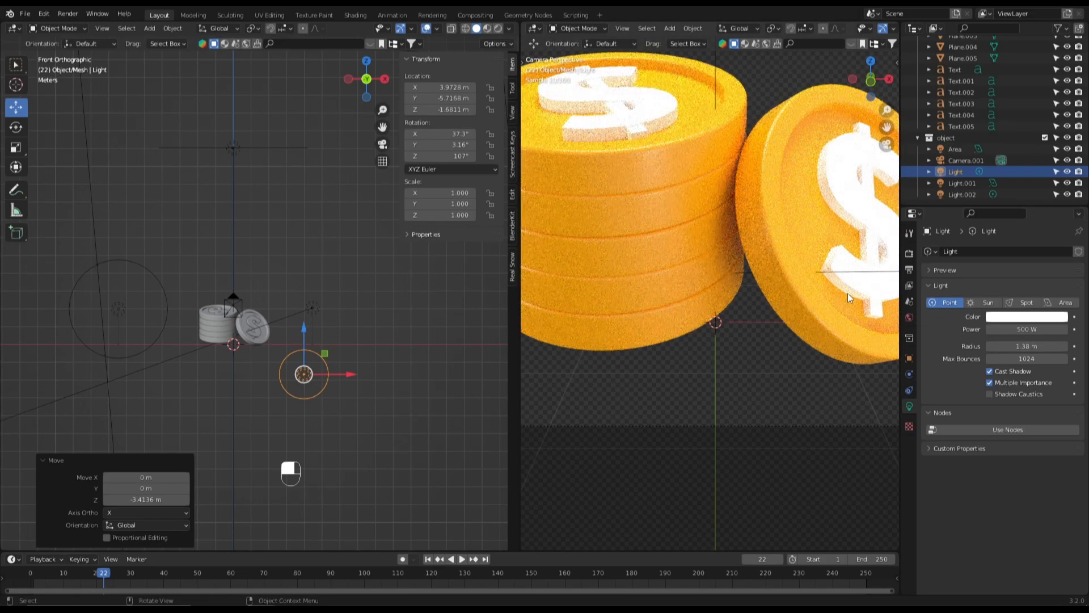
{"action": "scroll", "coordinate": [850, 296], "scroll_direction": "down", "scroll_amount": 1}
{"action": "scroll", "coordinate": [289, 322], "scroll_direction": "down", "scroll_amount": 2}
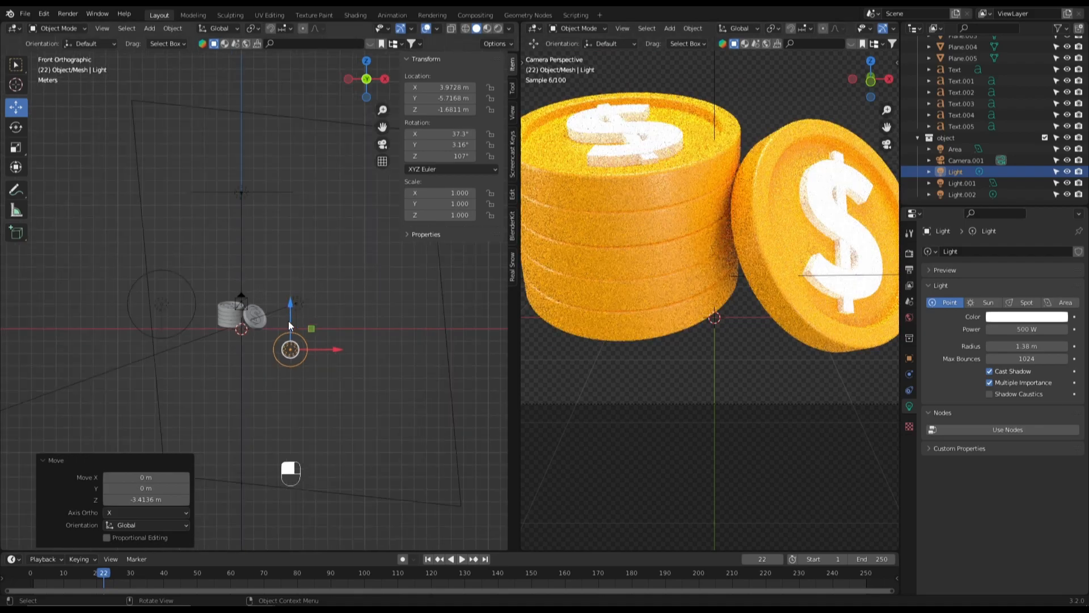
Step: Select the disk area light above the coins and raise it vertically to about Z 14.02 m
{"action": "left_click", "coordinate": [242, 194]}
{"action": "middle_click_drag", "start_coordinate": [250, 196], "coordinate": [280, 312], "text": "shift"}
{"action": "key", "text": "g"}
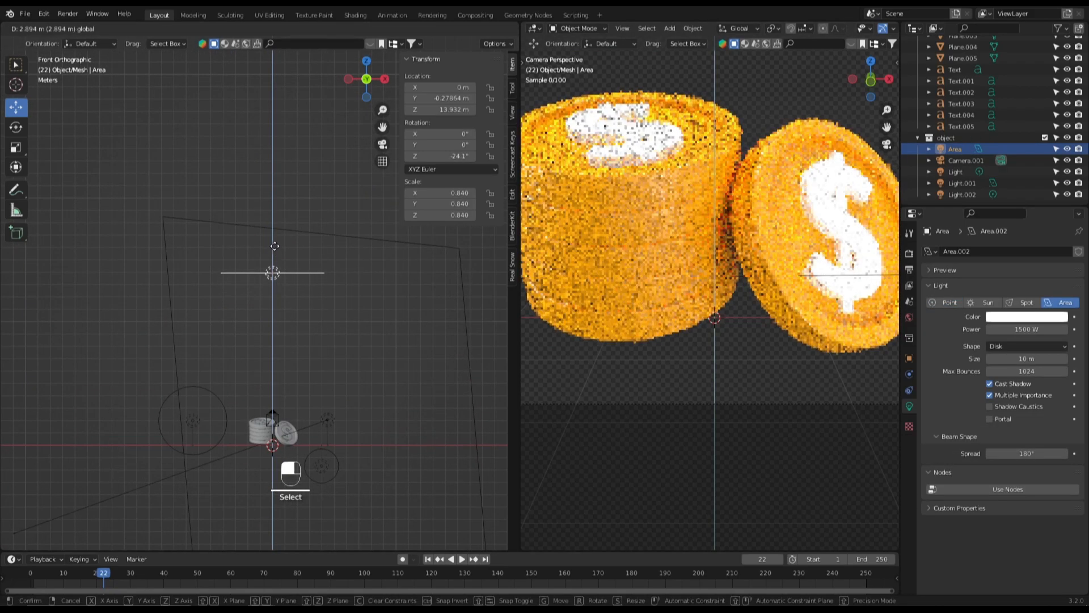
{"action": "left_click", "coordinate": [275, 242]}
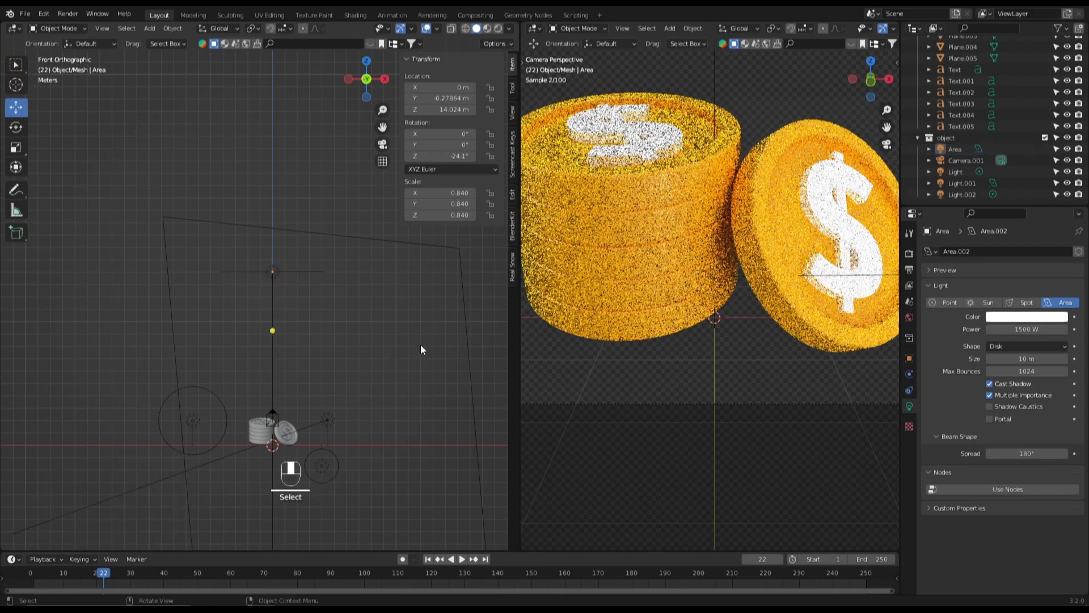
Step: Display the coins in the front view with Material Preview shading and hide that view's transform sidebar
{"action": "scroll", "coordinate": [667, 304], "scroll_direction": "down", "scroll_amount": 2}
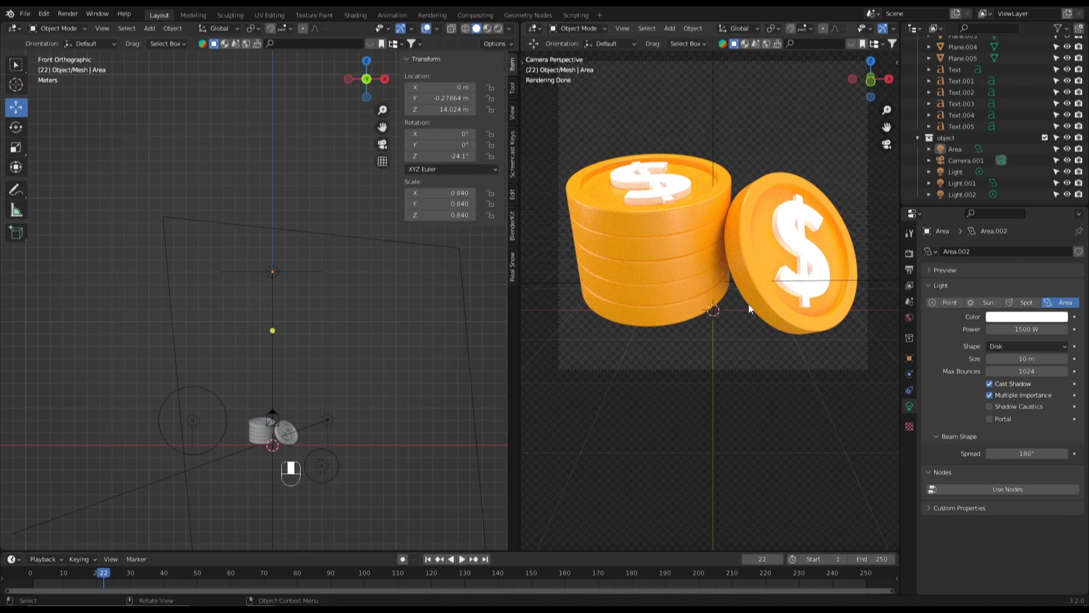
{"action": "middle_click_drag", "start_coordinate": [748, 304], "coordinate": [764, 367], "text": "shift"}
{"action": "scroll", "coordinate": [773, 361], "scroll_direction": "up", "scroll_amount": 1}
{"action": "scroll", "coordinate": [281, 387], "scroll_direction": "up", "scroll_amount": 5}
{"action": "middle_click_drag", "start_coordinate": [323, 506], "coordinate": [319, 273], "text": "shift"}
{"action": "key", "text": "z"}
{"action": "left_click", "coordinate": [332, 384]}
{"action": "scroll", "coordinate": [332, 380], "scroll_direction": "up", "scroll_amount": 3}
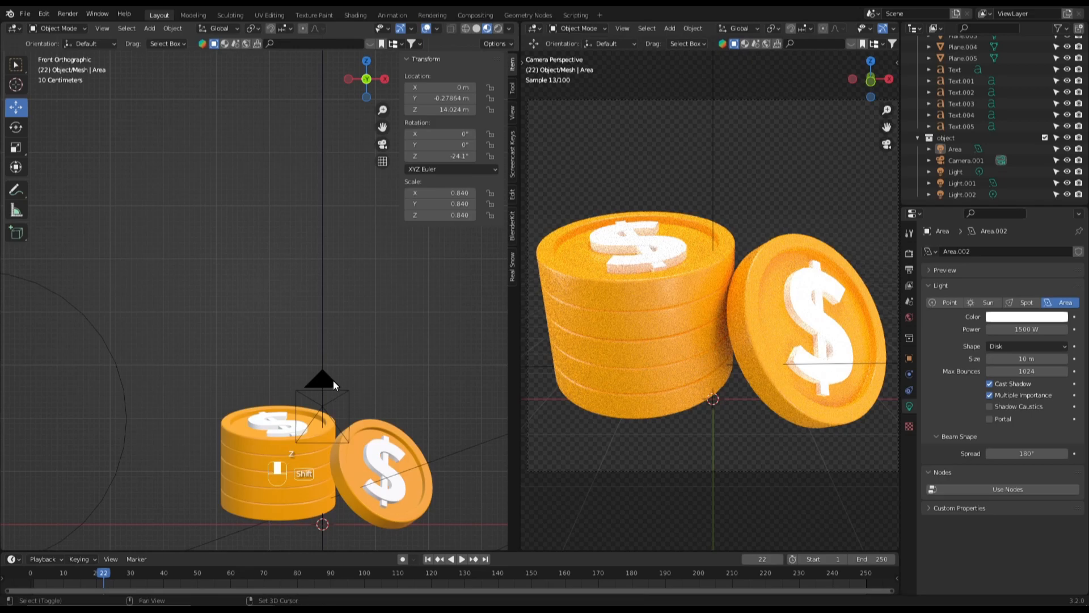
{"action": "scroll", "coordinate": [333, 385], "scroll_direction": "up", "scroll_amount": 6}
{"action": "key", "text": "n"}
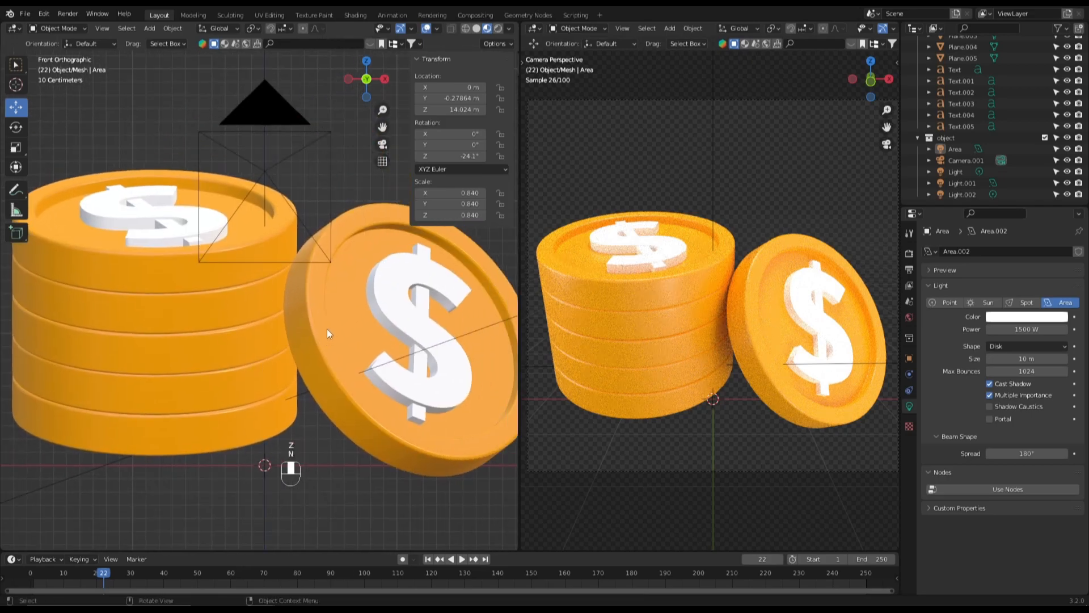
{"action": "scroll", "coordinate": [326, 328], "scroll_direction": "down", "scroll_amount": 1}
{"action": "middle_click_drag", "start_coordinate": [704, 289], "coordinate": [699, 287], "text": "shift"}
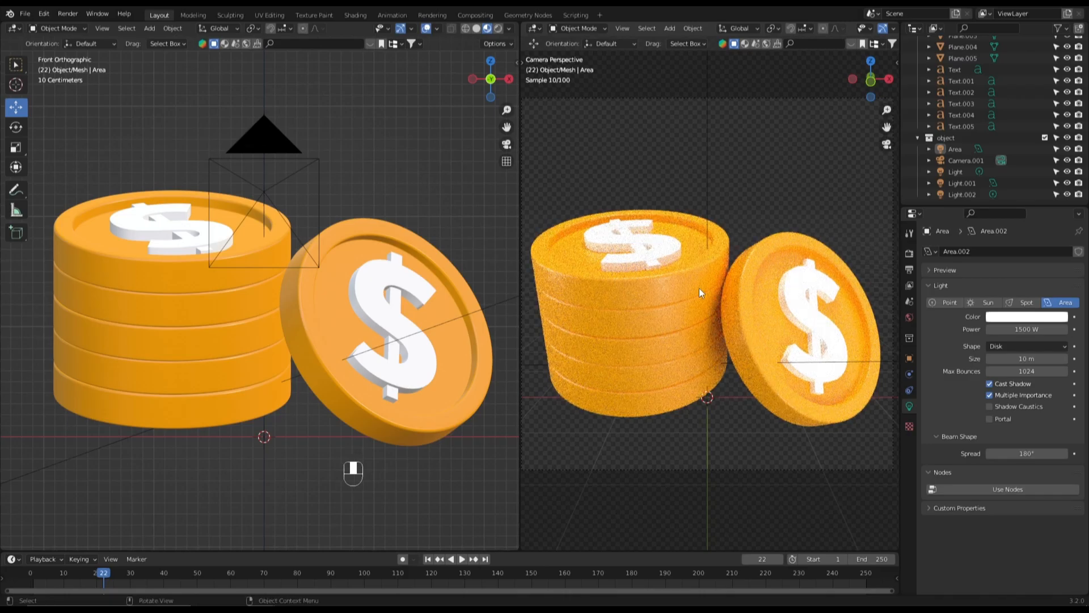